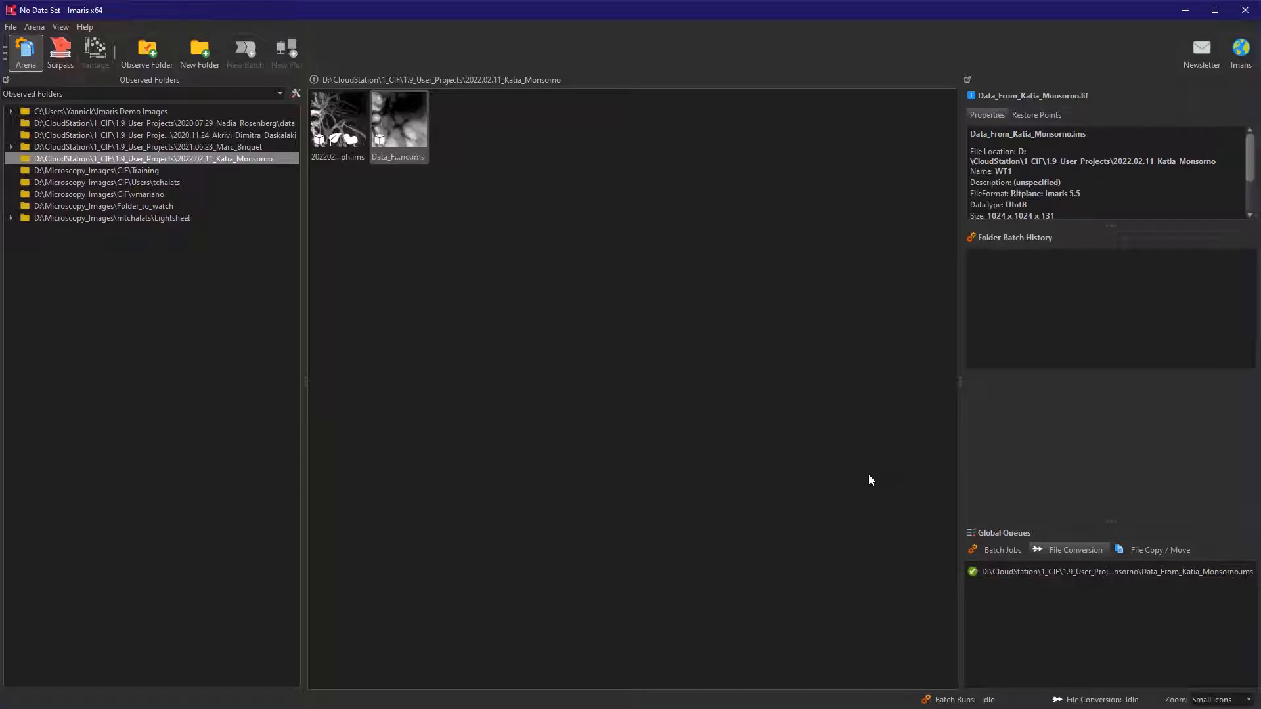
Open the WT1 image data set from the observed folder and move the Display Adjustment window over the scene tree.
double_click(400, 122)
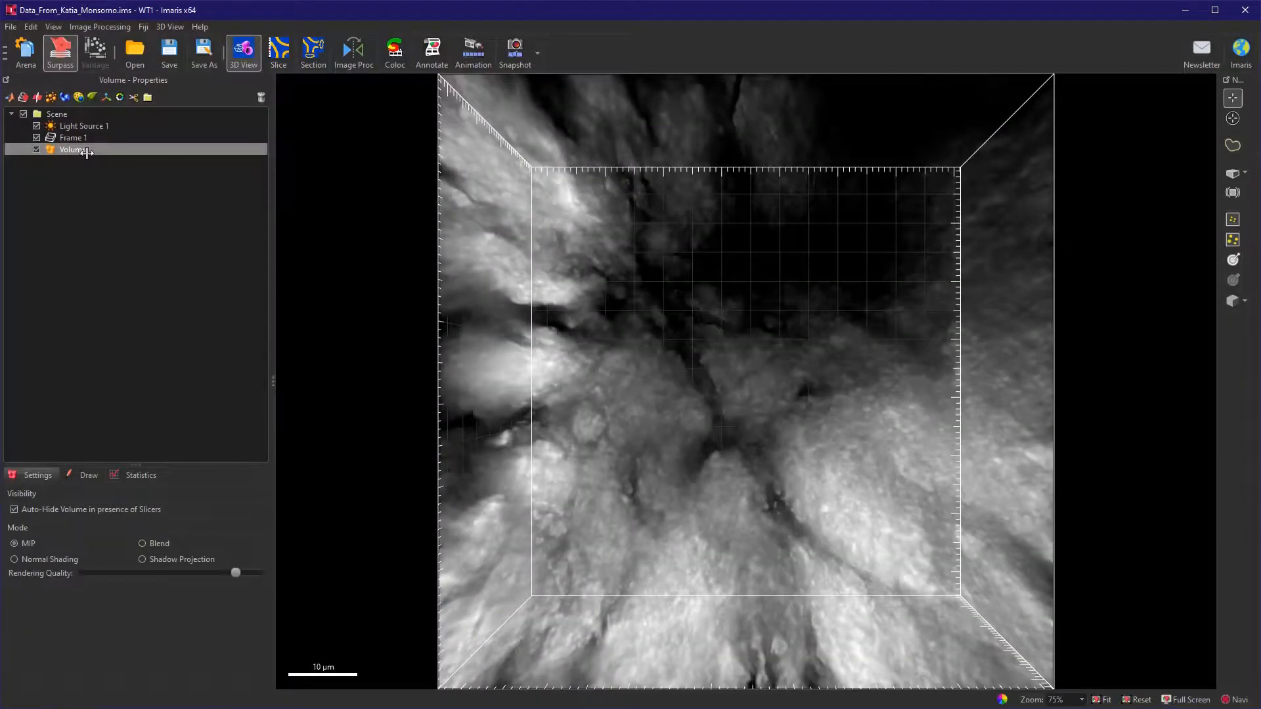
left_click_drag(142, 227, 160, 180)
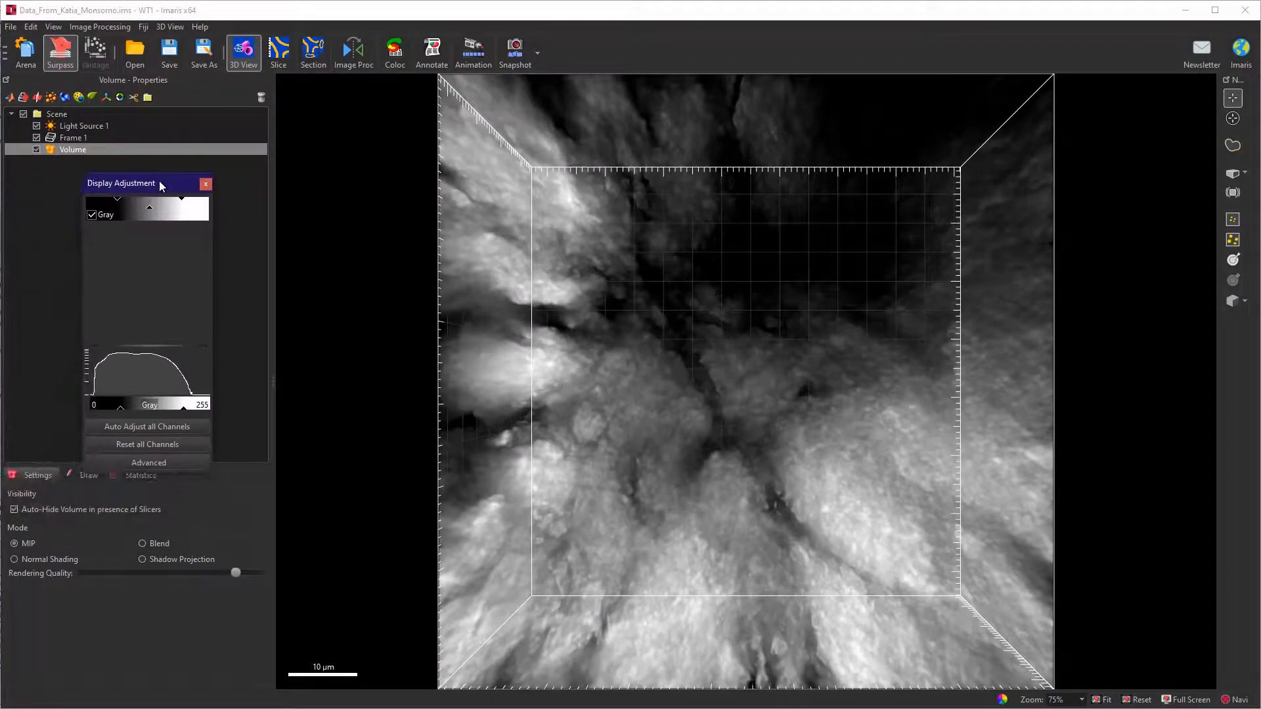
left_click(588, 440)
left_click_drag(588, 441, 508, 197)
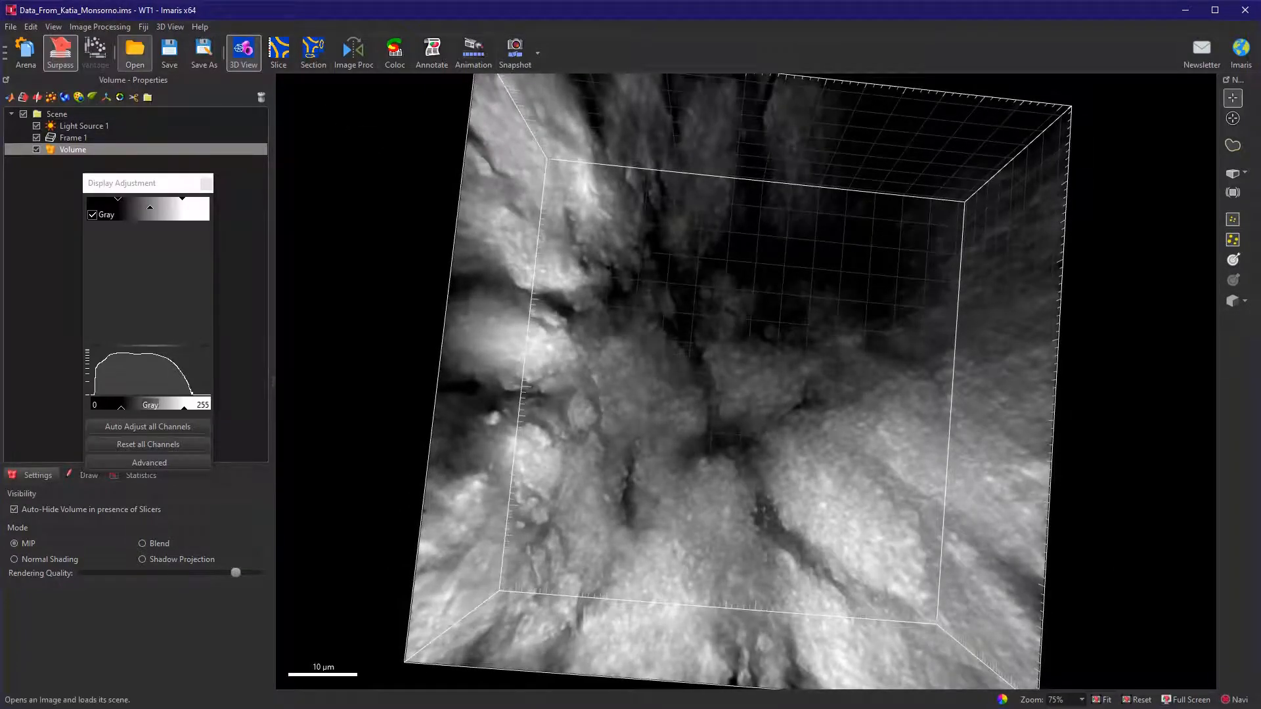
Resample the image in 3D to a new size of 512 x 512 x 60.
left_click(99, 26)
mouse_move(30, 26)
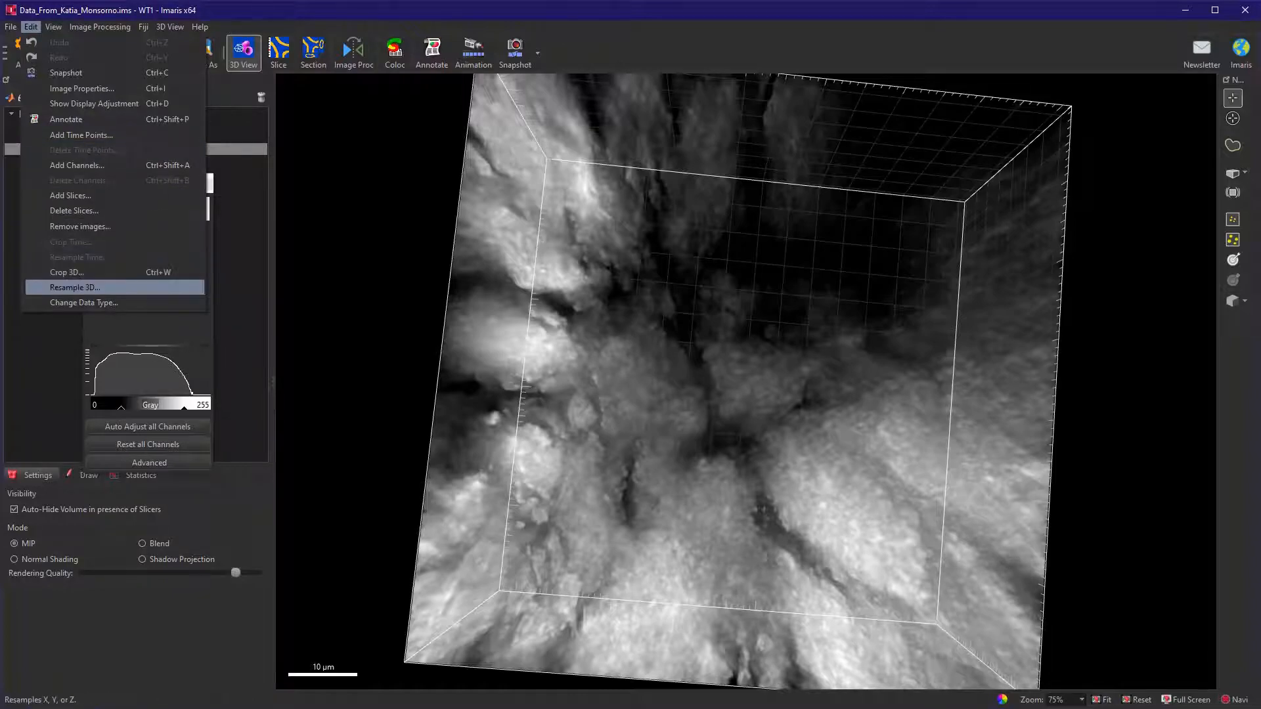
left_click(74, 287)
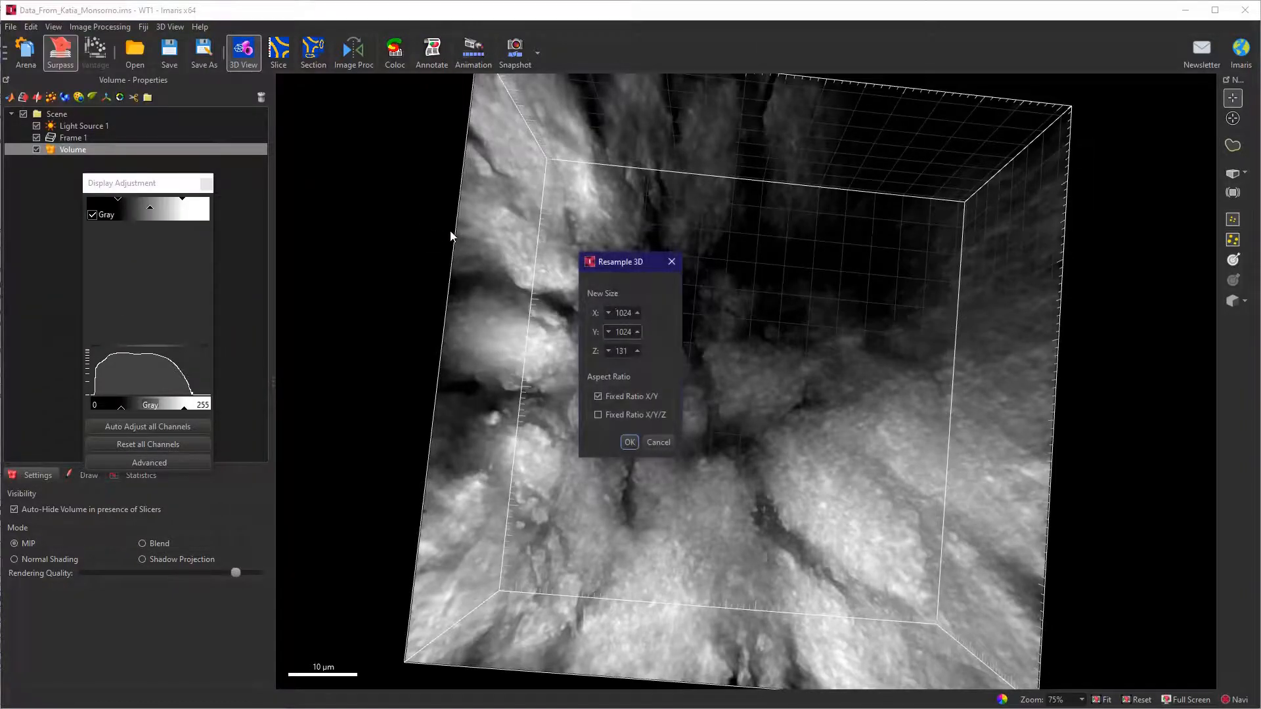
key("Delete")
key("Delete")
key("Delete")
key("Delete")
type("512")
key("Tab")
key("Tab")
type("60")
key("Return")
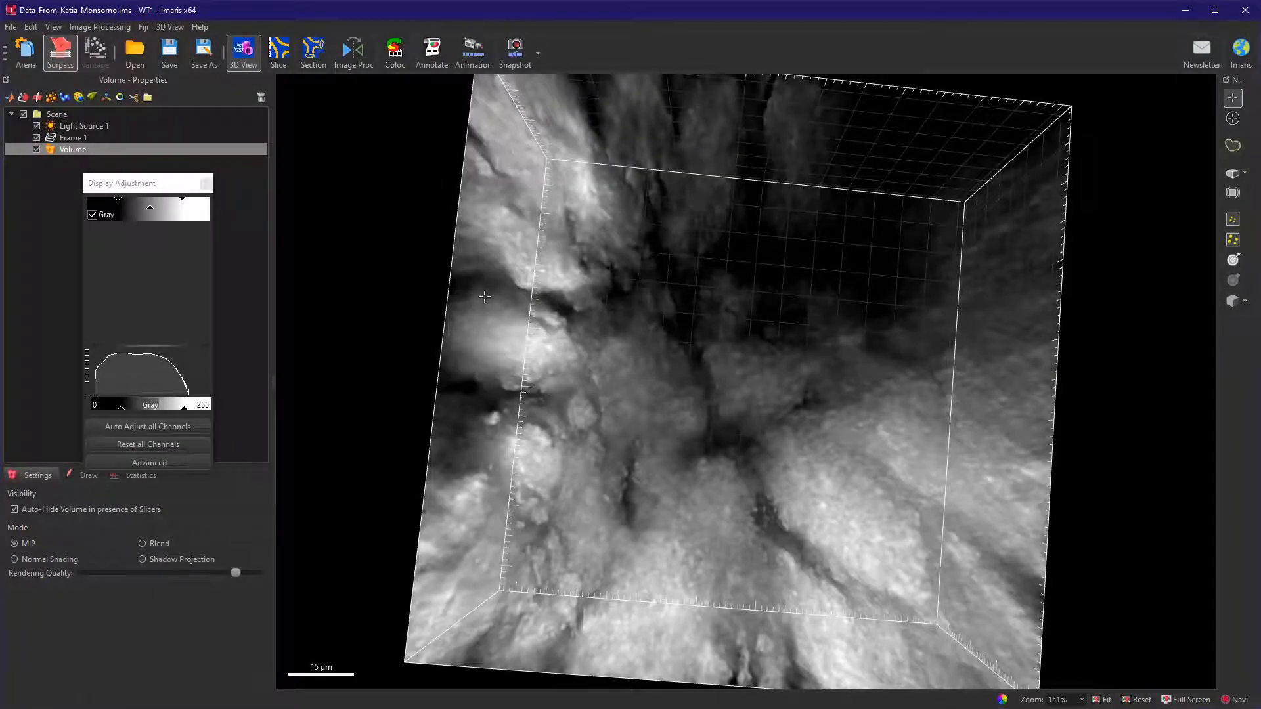
Set the Z voxel size to 0.3 µm in the image's geometry properties.
left_click_drag(433, 358, 320, 188)
left_click(100, 26)
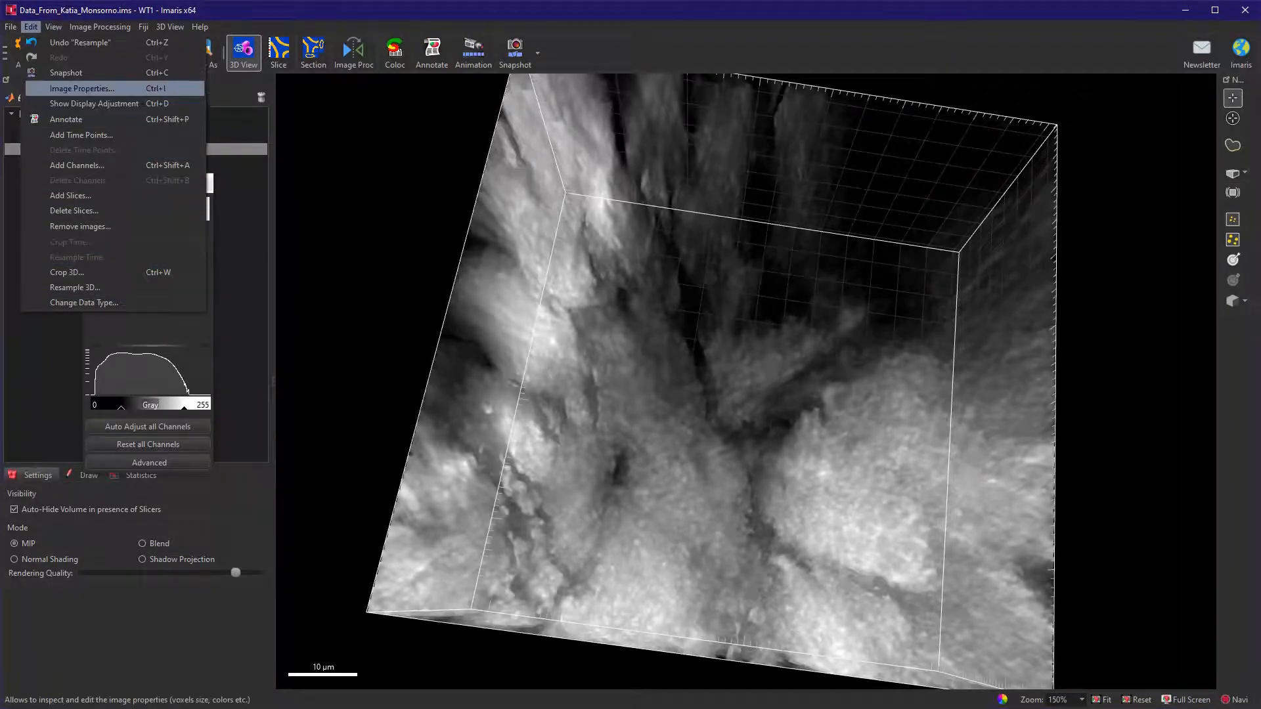
left_click(82, 89)
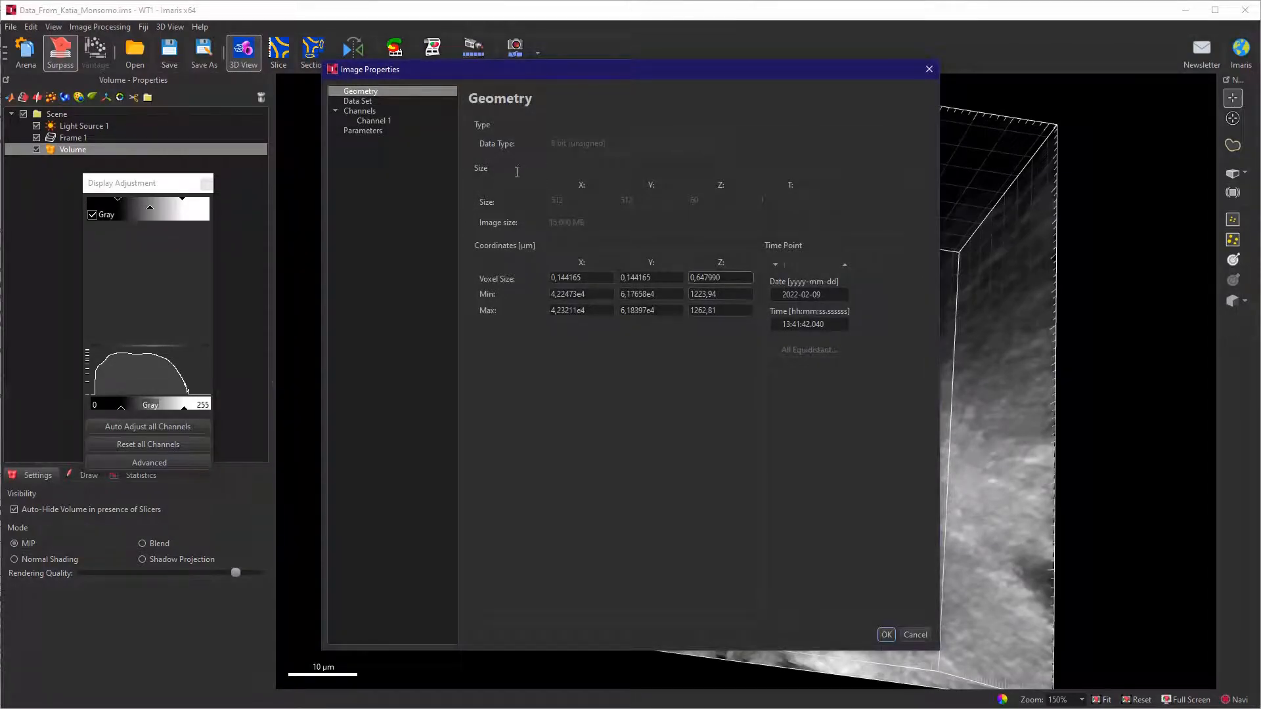
key("shift+Right")
key("shift+Right")
key("shift+Right")
key("shift+Right")
key("shift+Right")
key("shift+Right")
type("3")
key("Return")
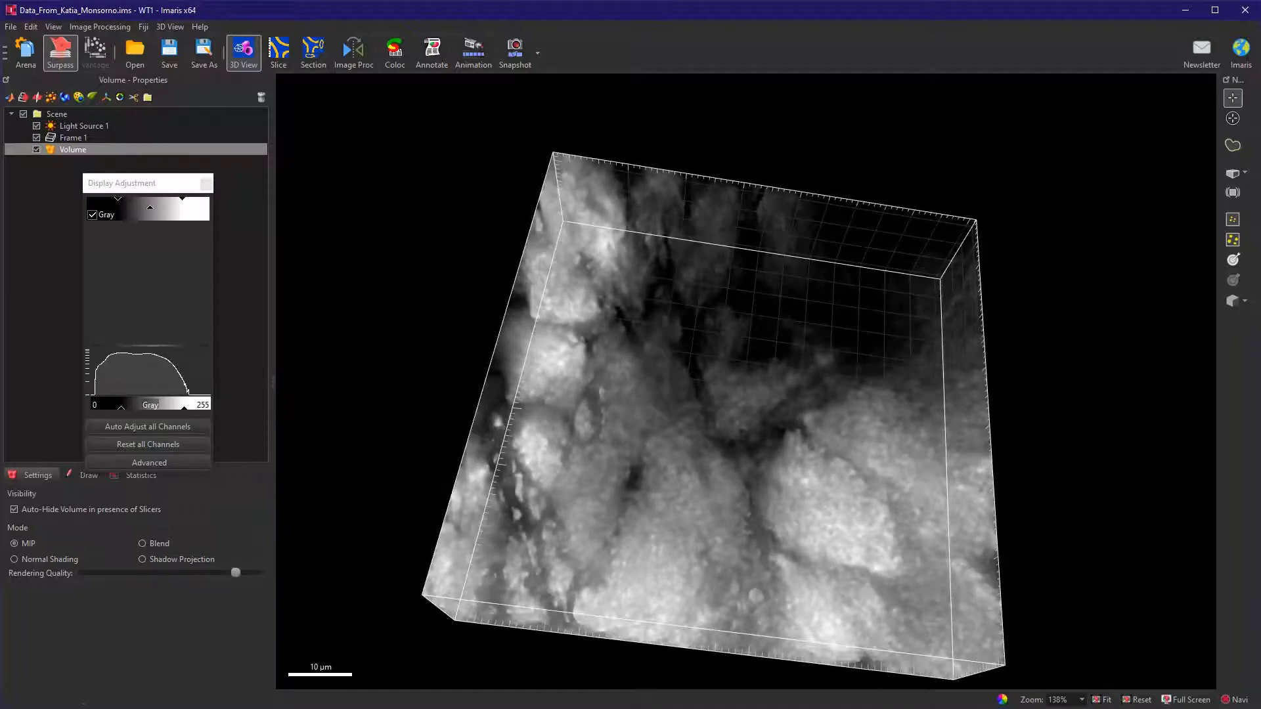
Check the ImageJ / Fiji application path in the custom tools preferences.
left_click(143, 27)
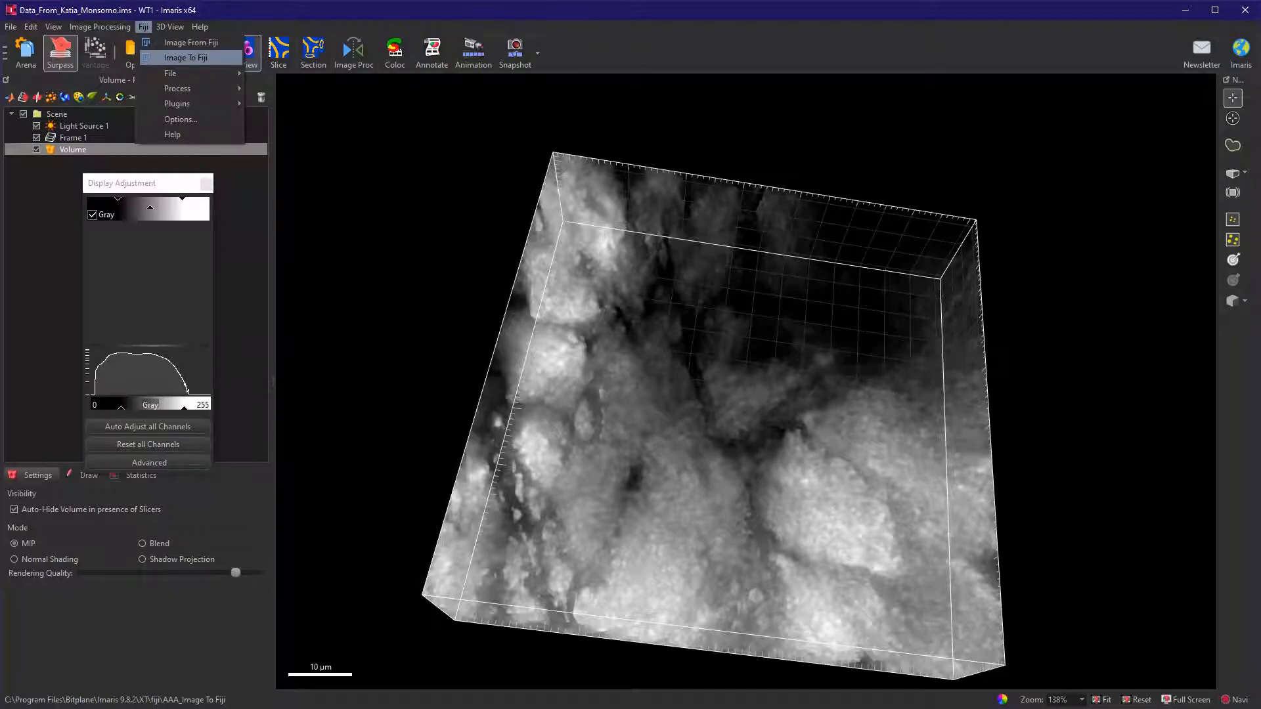
left_click(181, 119)
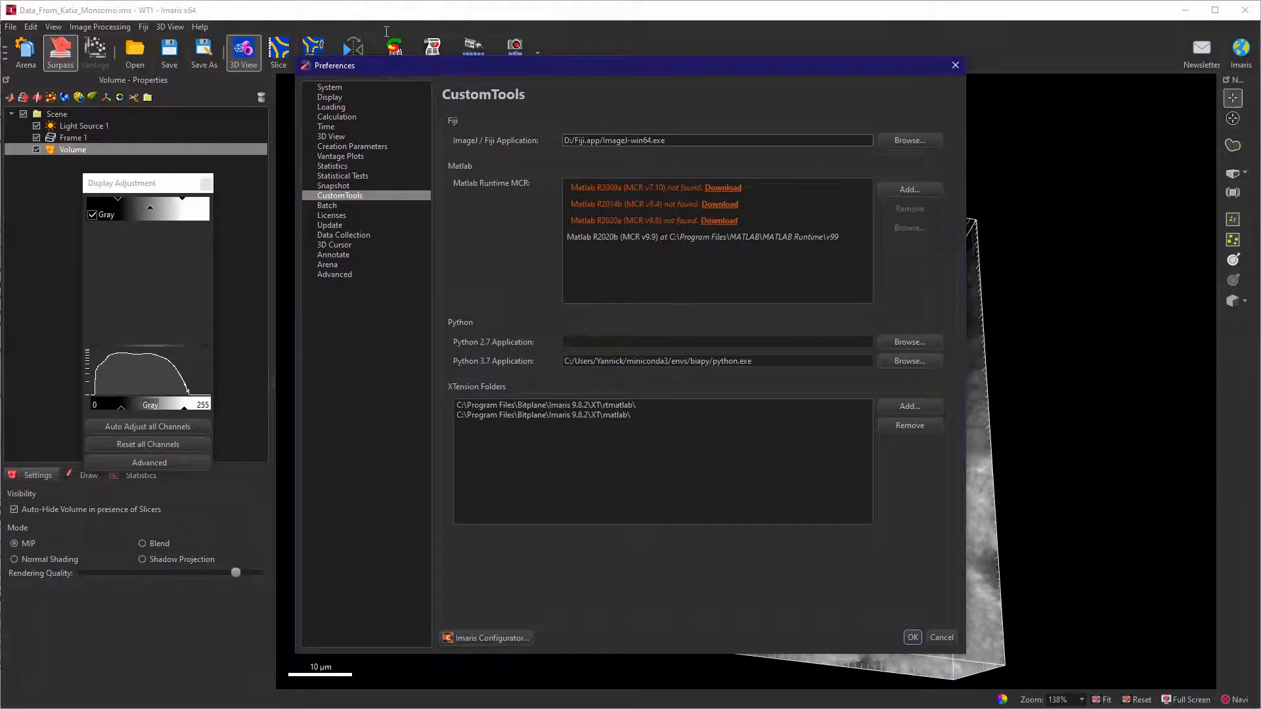
left_click_drag(668, 140, 559, 141)
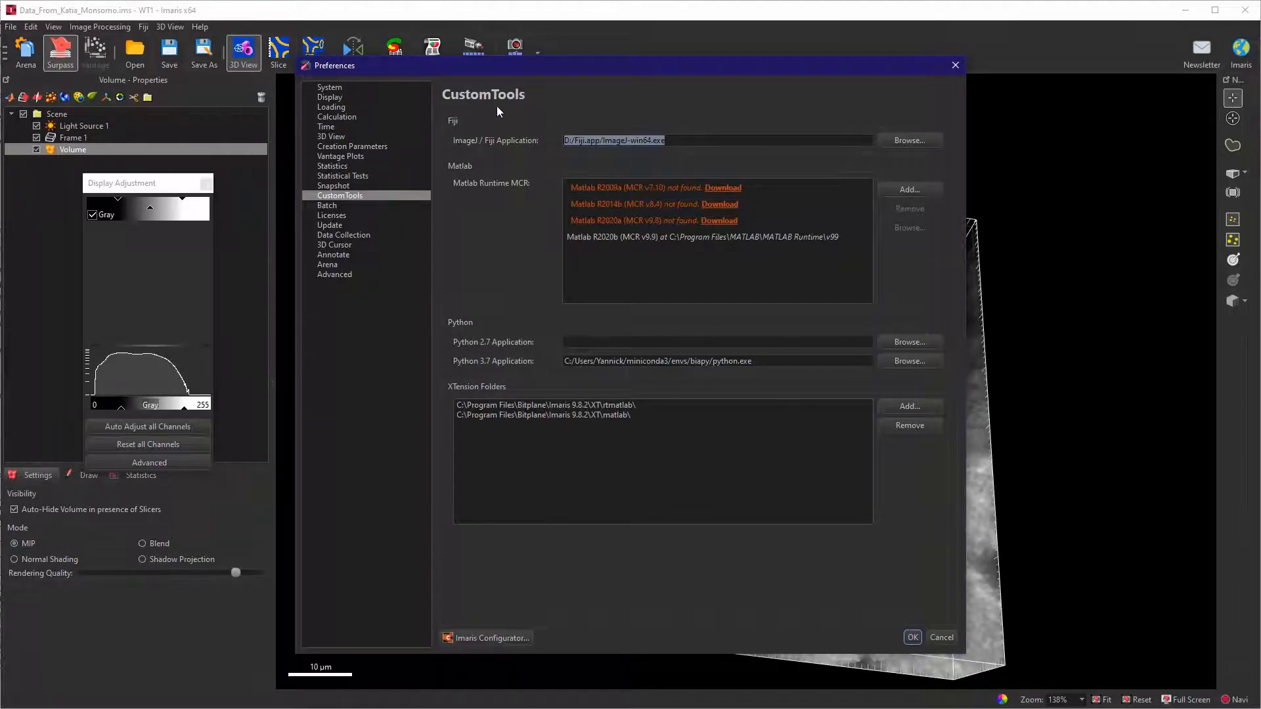
key("Return")
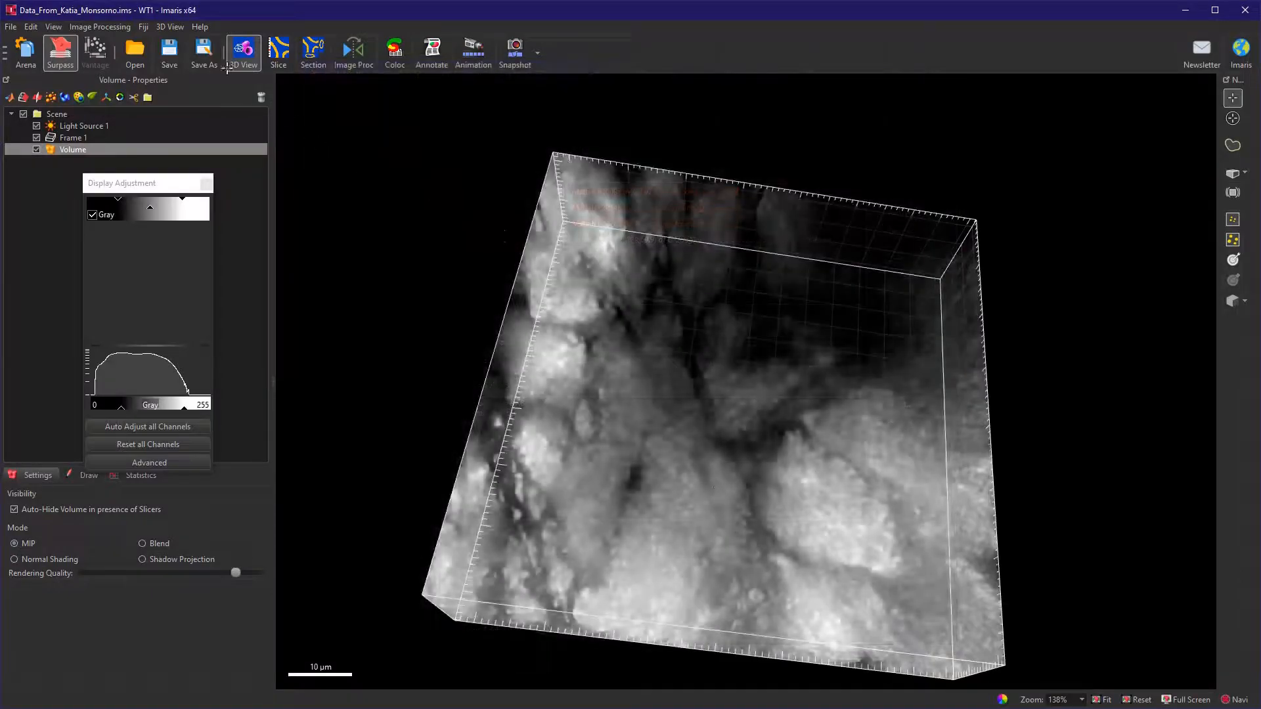
Send the image to Fiji and arrange the Fiji main window and the image window side by side.
left_click(144, 26)
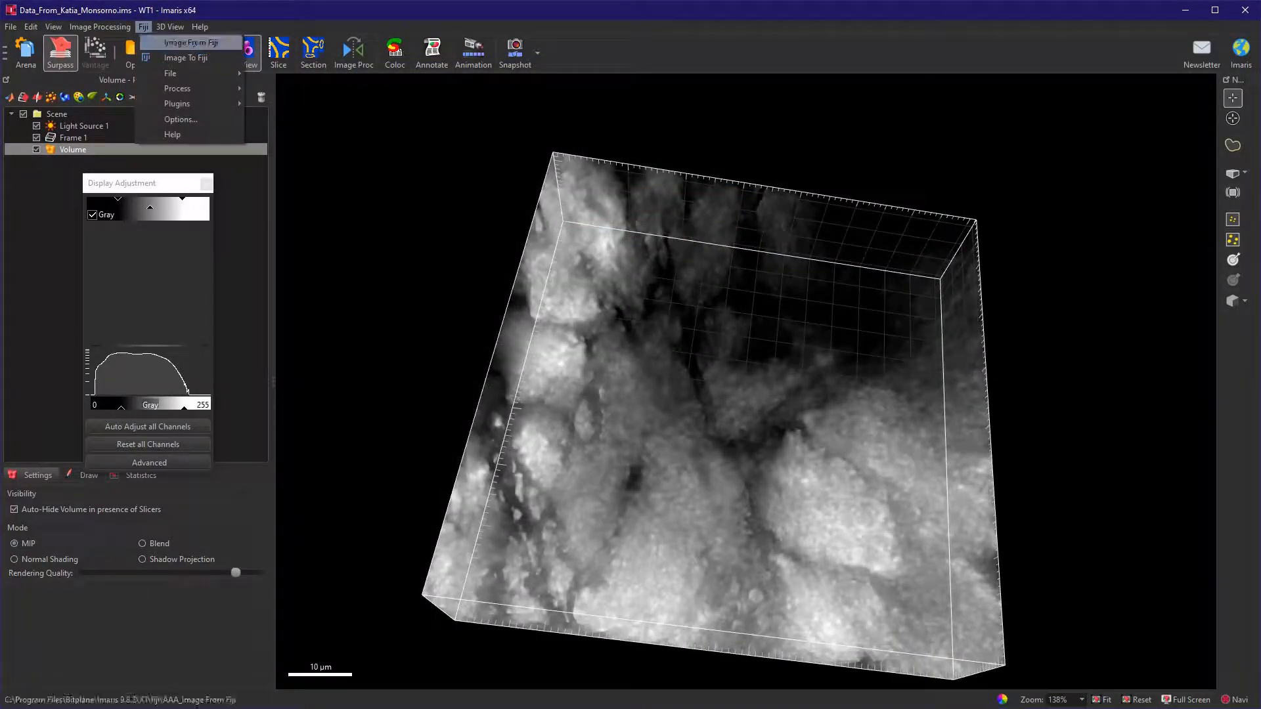
left_click(185, 57)
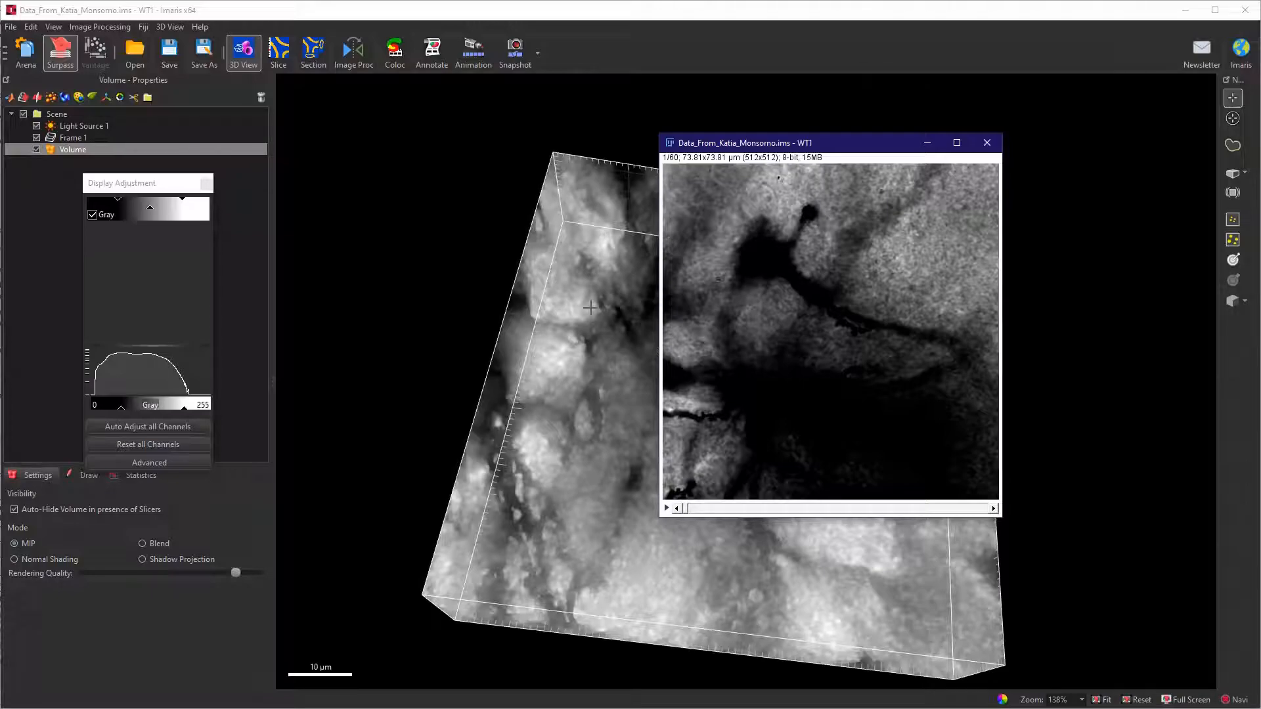
left_click_drag(847, 0, 528, 103)
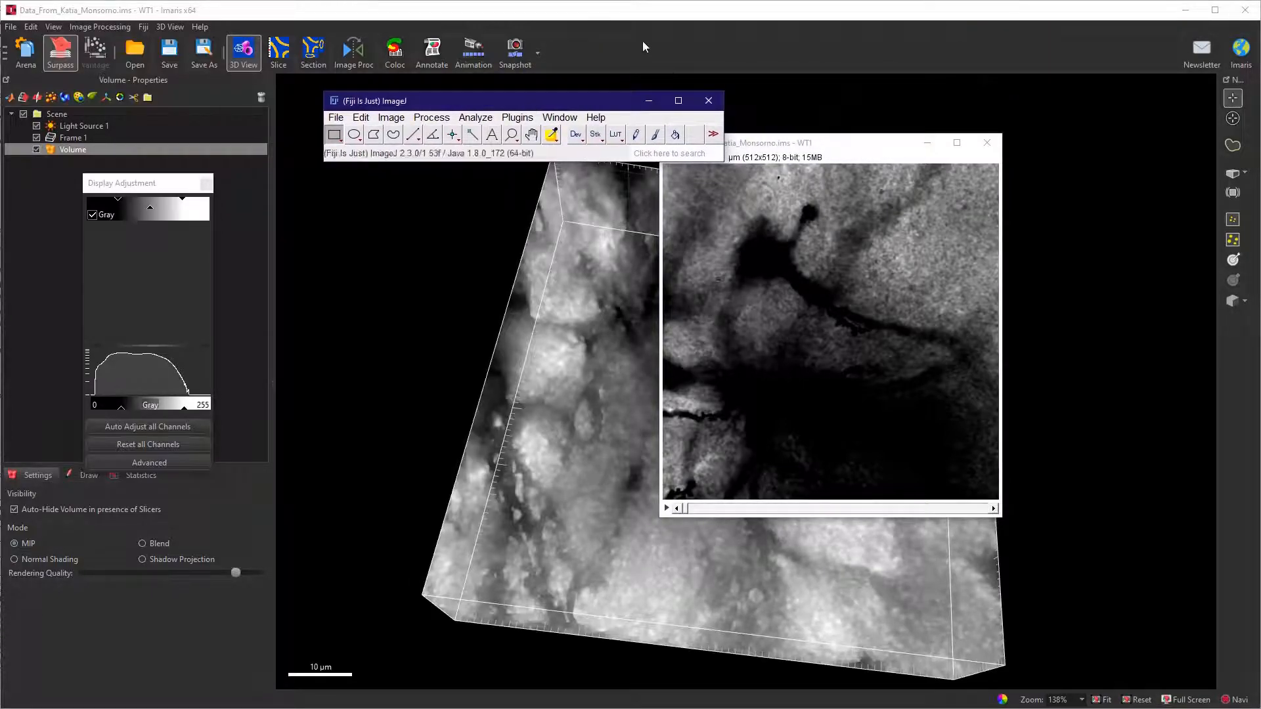
left_click_drag(830, 145, 796, 202)
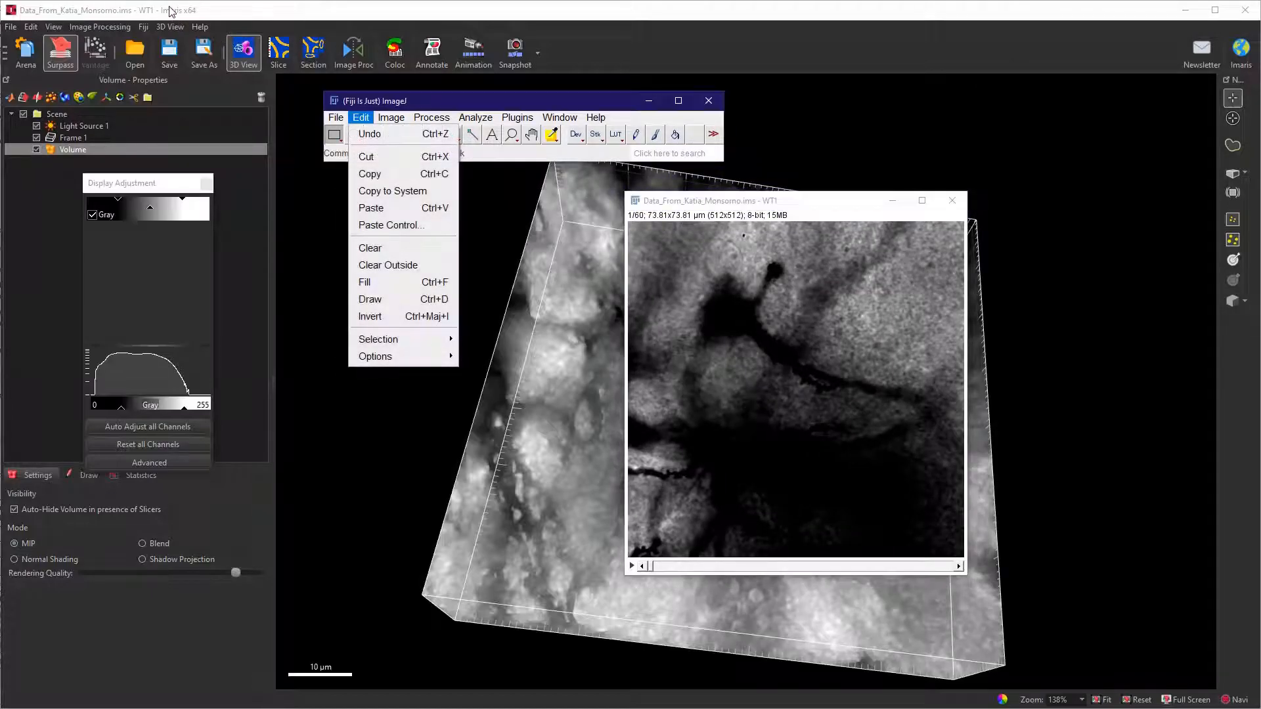
Postpone the Fiji update with the Remind me later option.
left_click(764, 357)
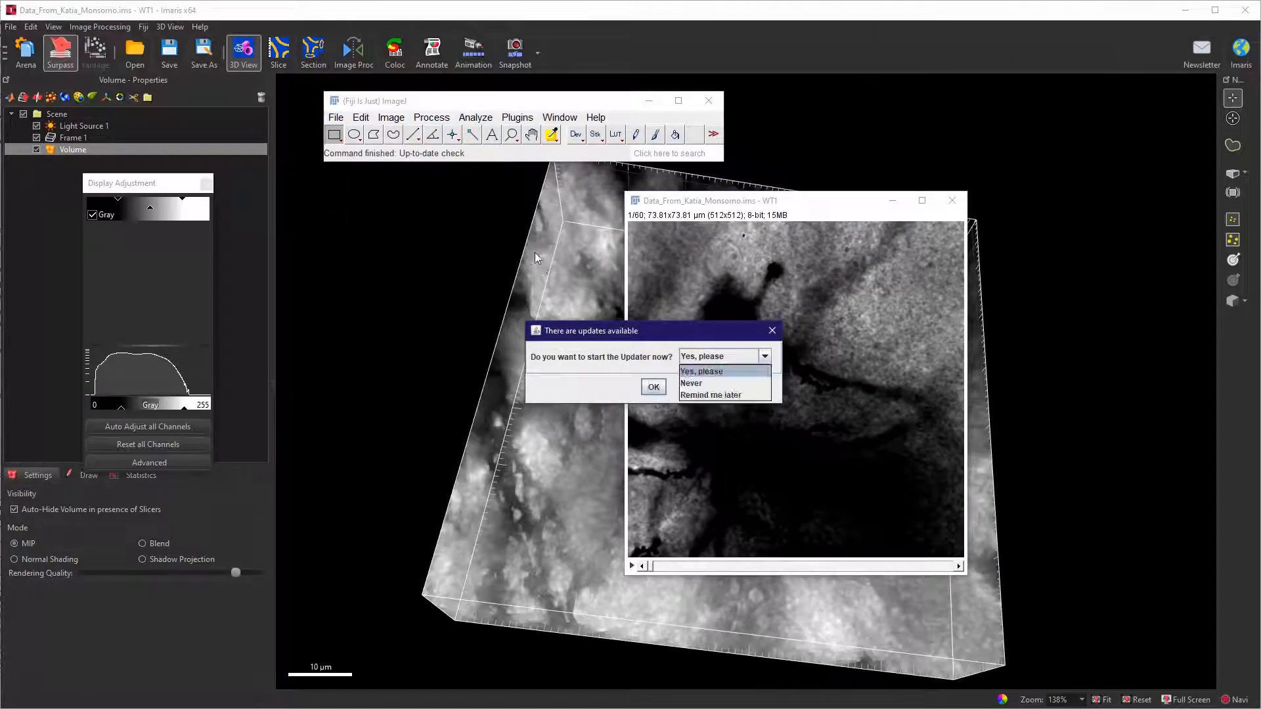
left_click(753, 395)
left_click(657, 387)
Invert the intensities of all slices in the stack.
left_click(361, 117)
left_click(370, 316)
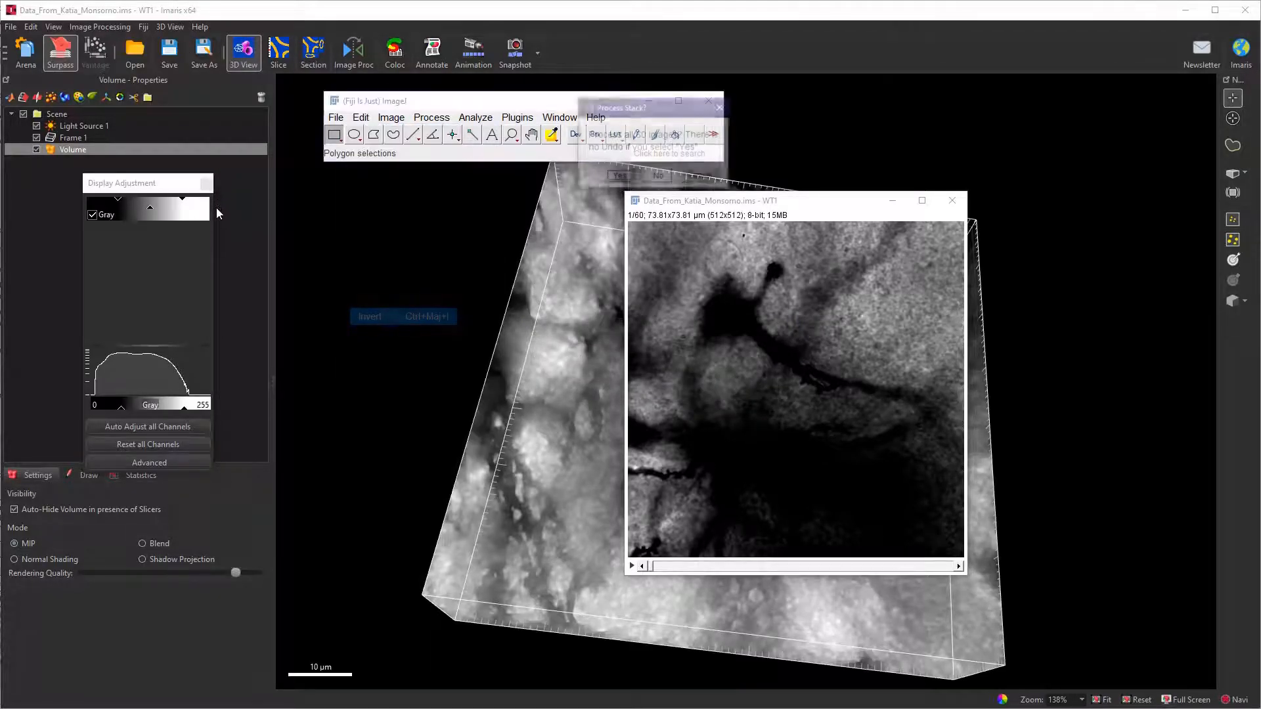
key("Return")
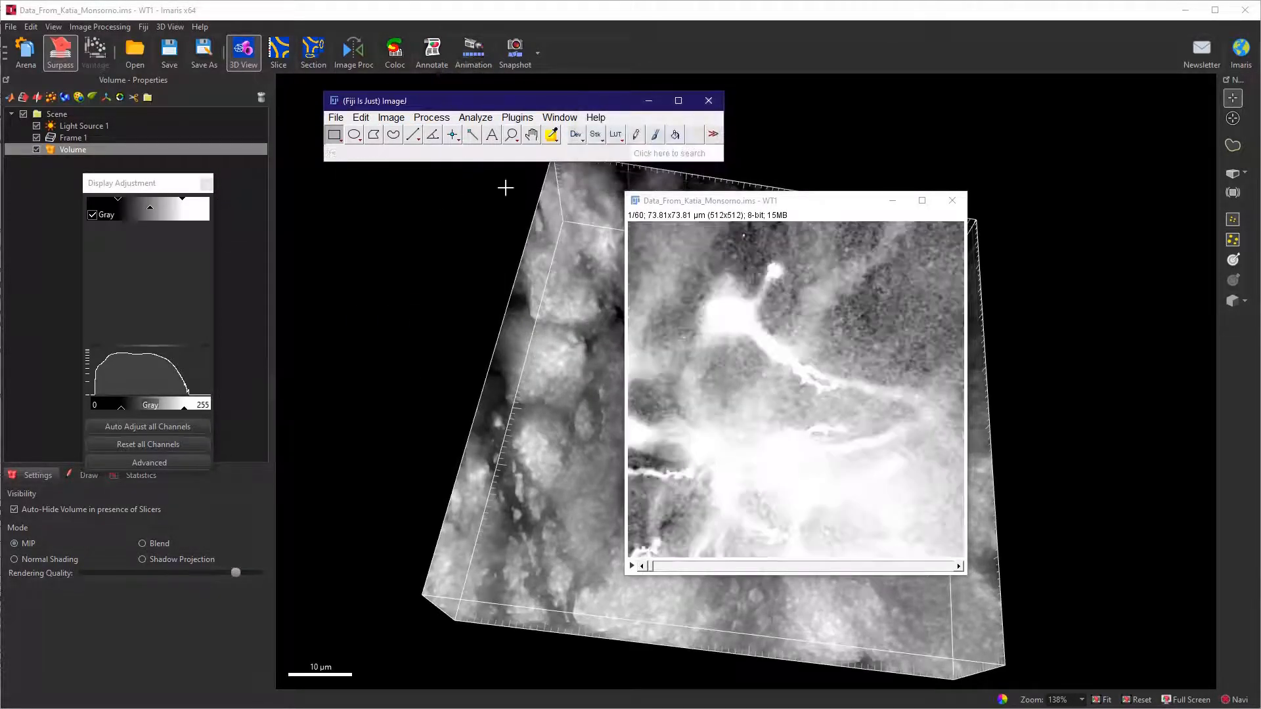
Auto-adjust the brightness and contrast of the inverted stack and close the adjustment window.
left_click(391, 118)
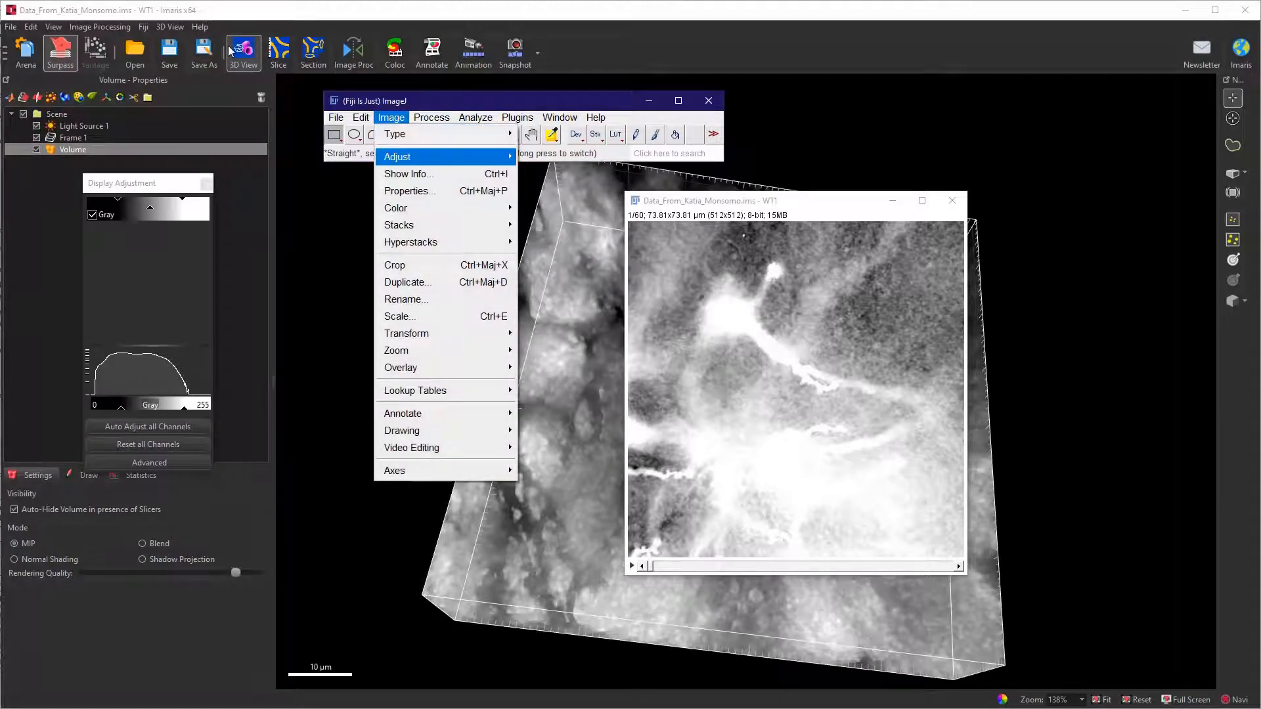
mouse_move(412, 156)
left_click(569, 157)
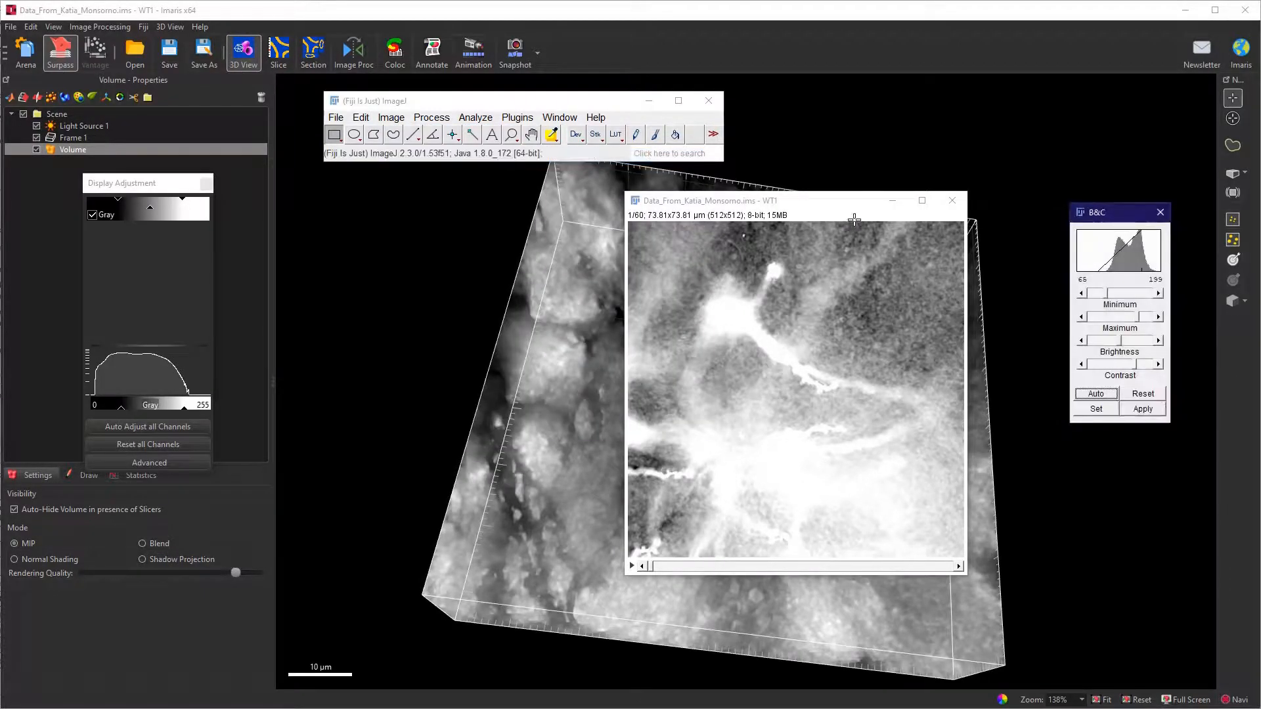
left_click(1096, 393)
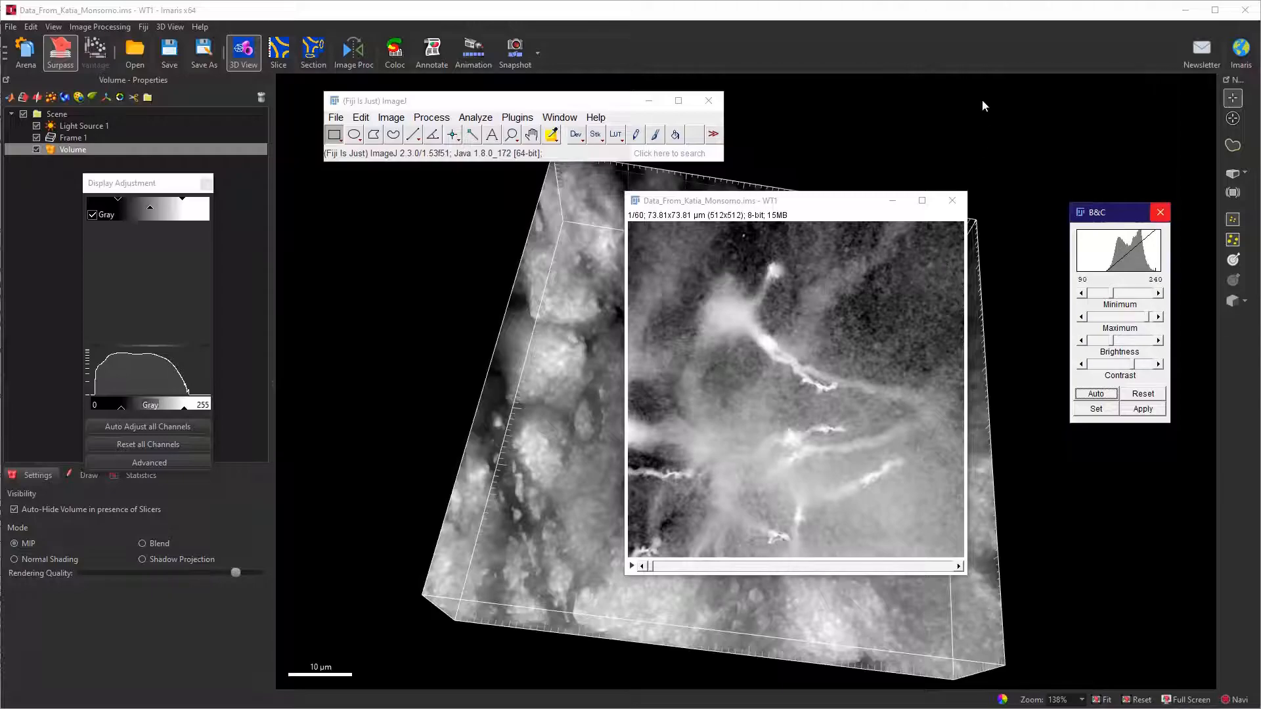
left_click(1160, 212)
From slice 20, preview and apply Subtract Background with a 50-pixel rolling ball radius and sliding paraboloid to all 60 slices.
left_click_drag(780, 201, 726, 209)
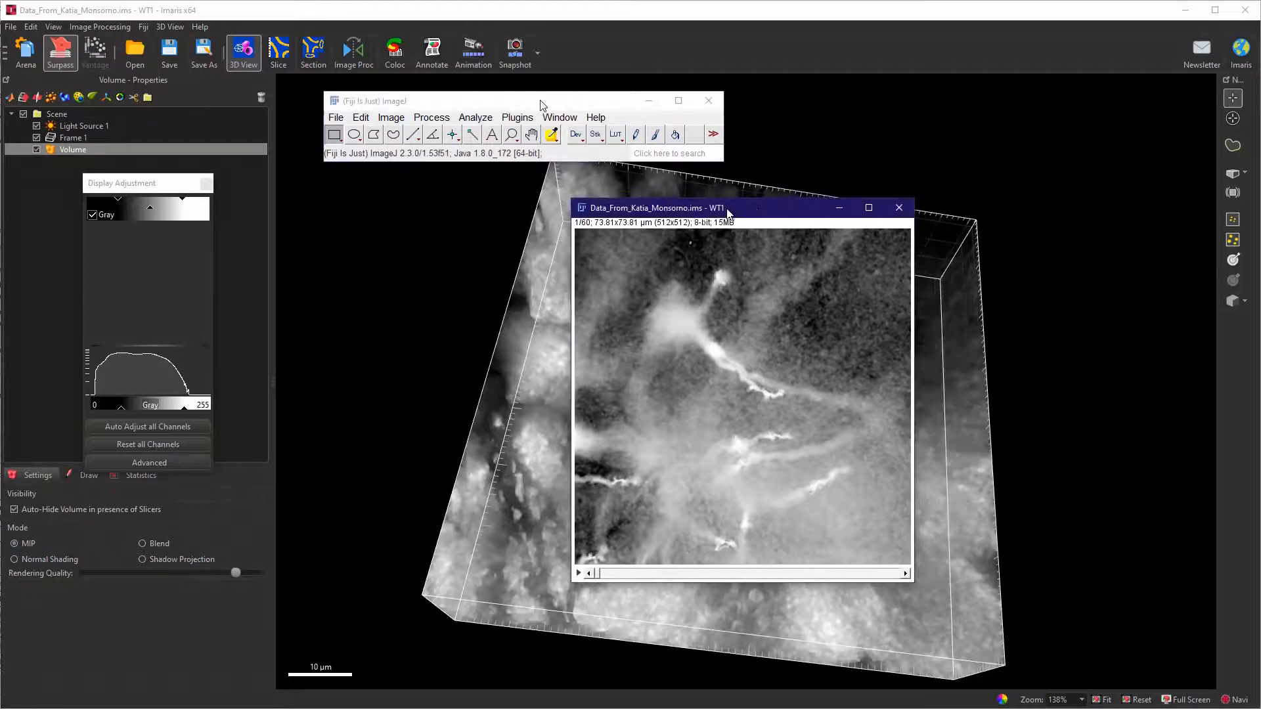
left_click_drag(598, 573, 695, 574)
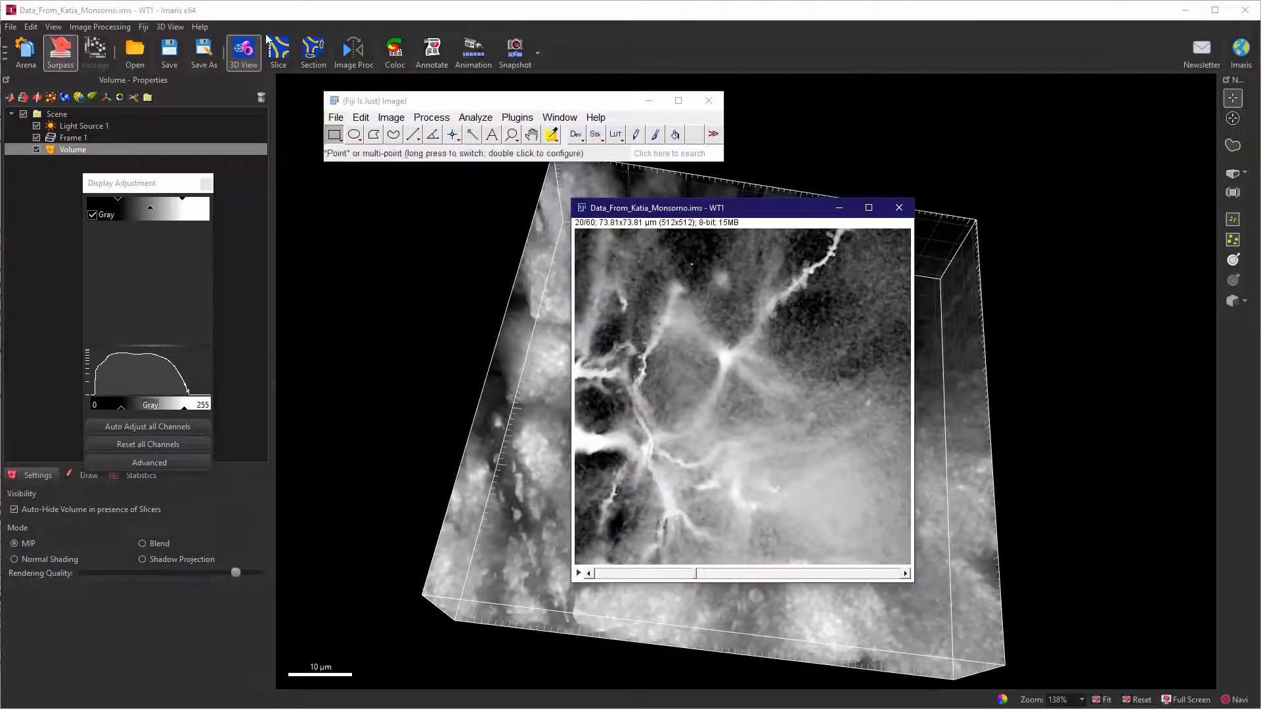
left_click(431, 118)
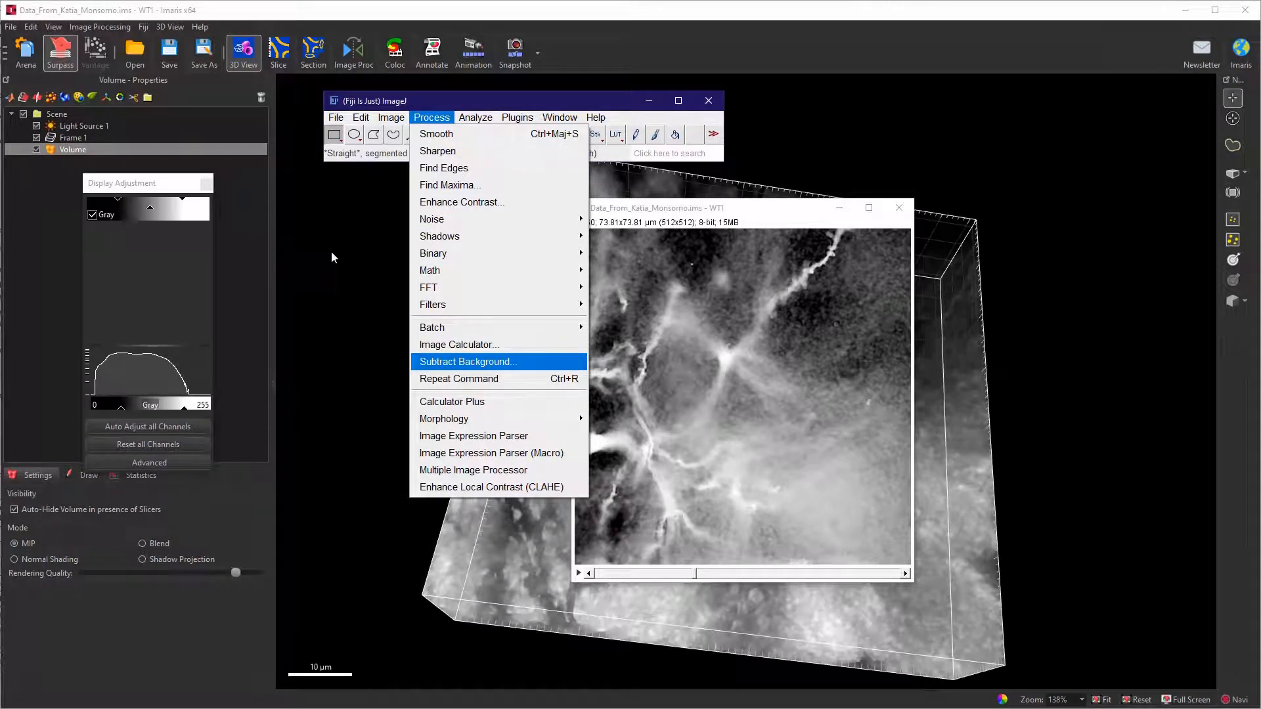
left_click(464, 362)
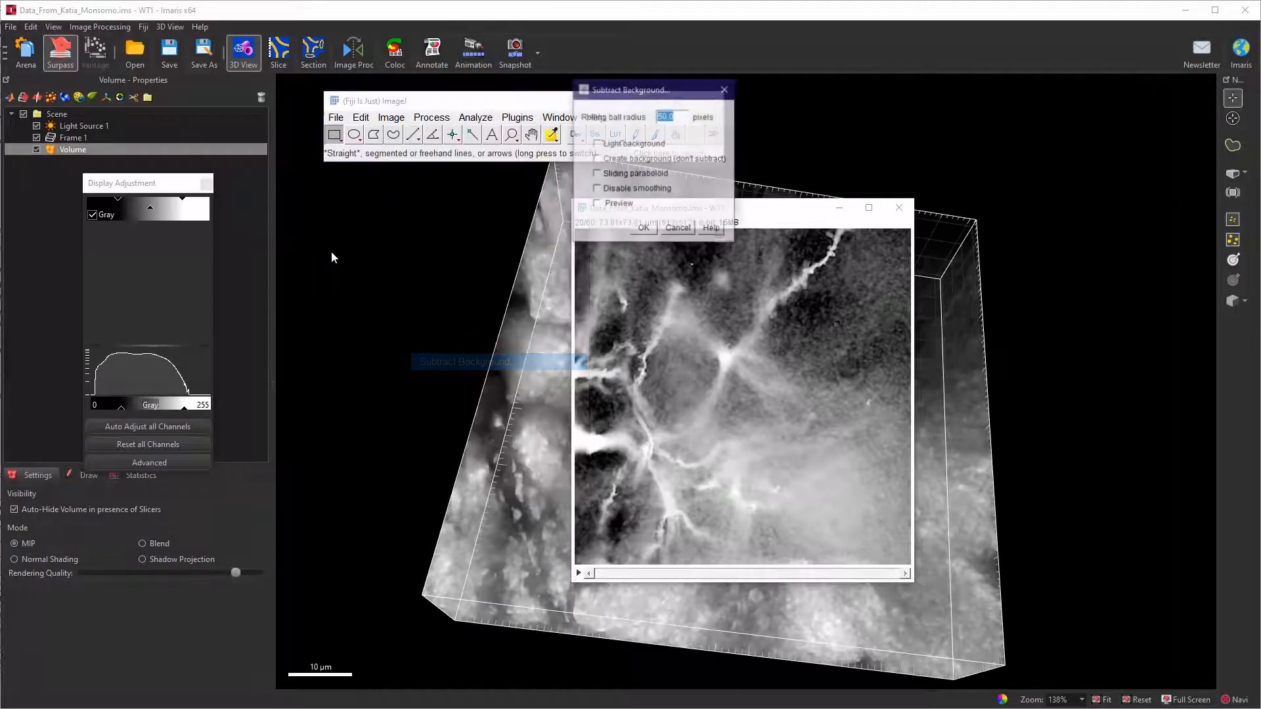
left_click(597, 204)
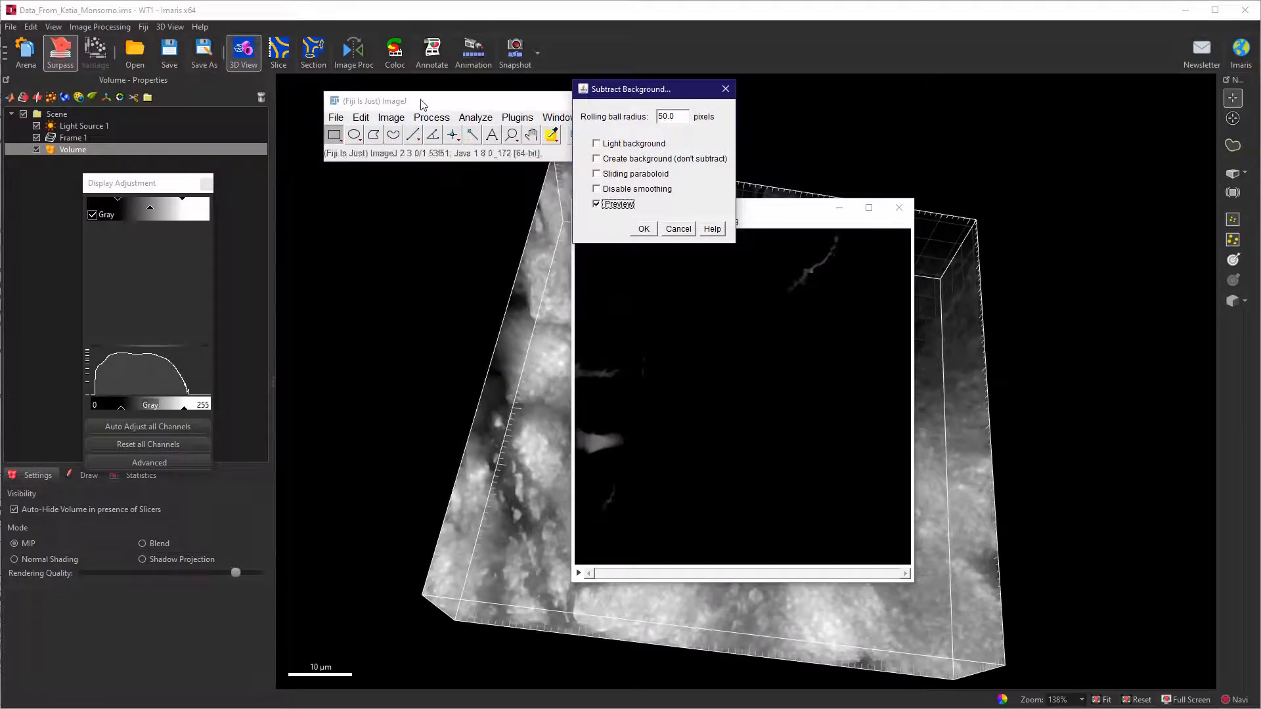
left_click(596, 173)
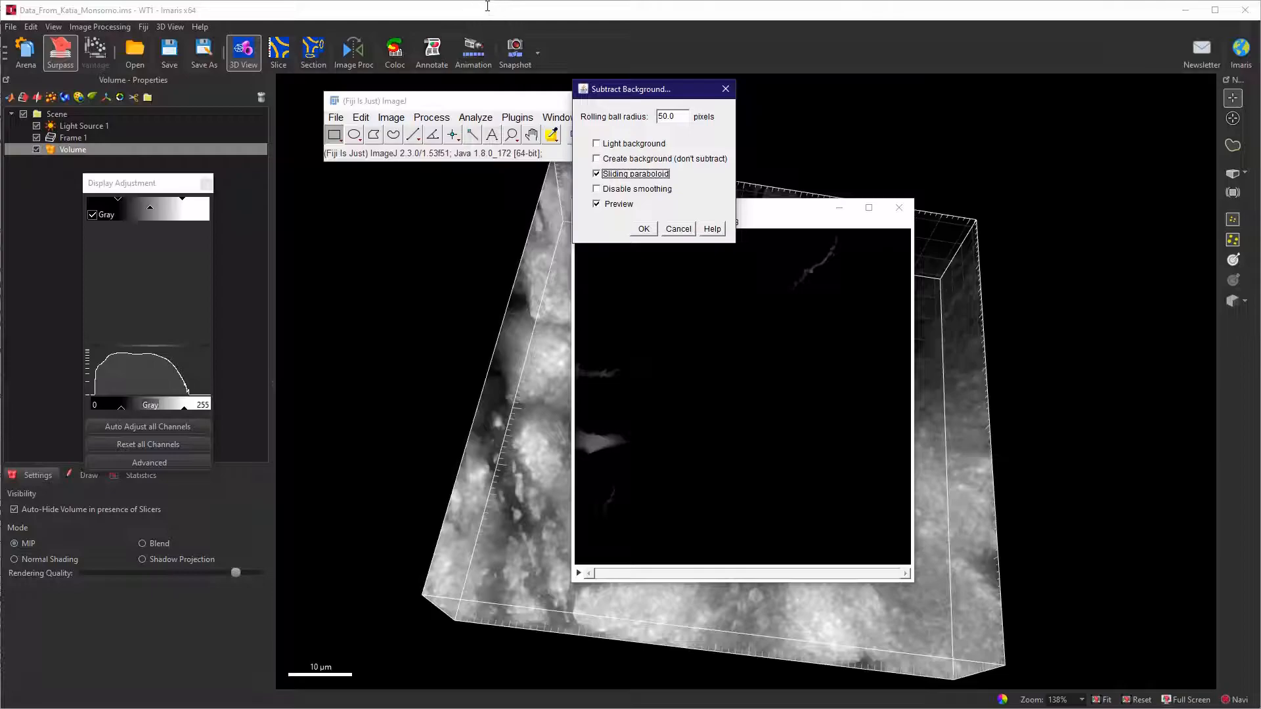
left_click_drag(660, 90, 638, 180)
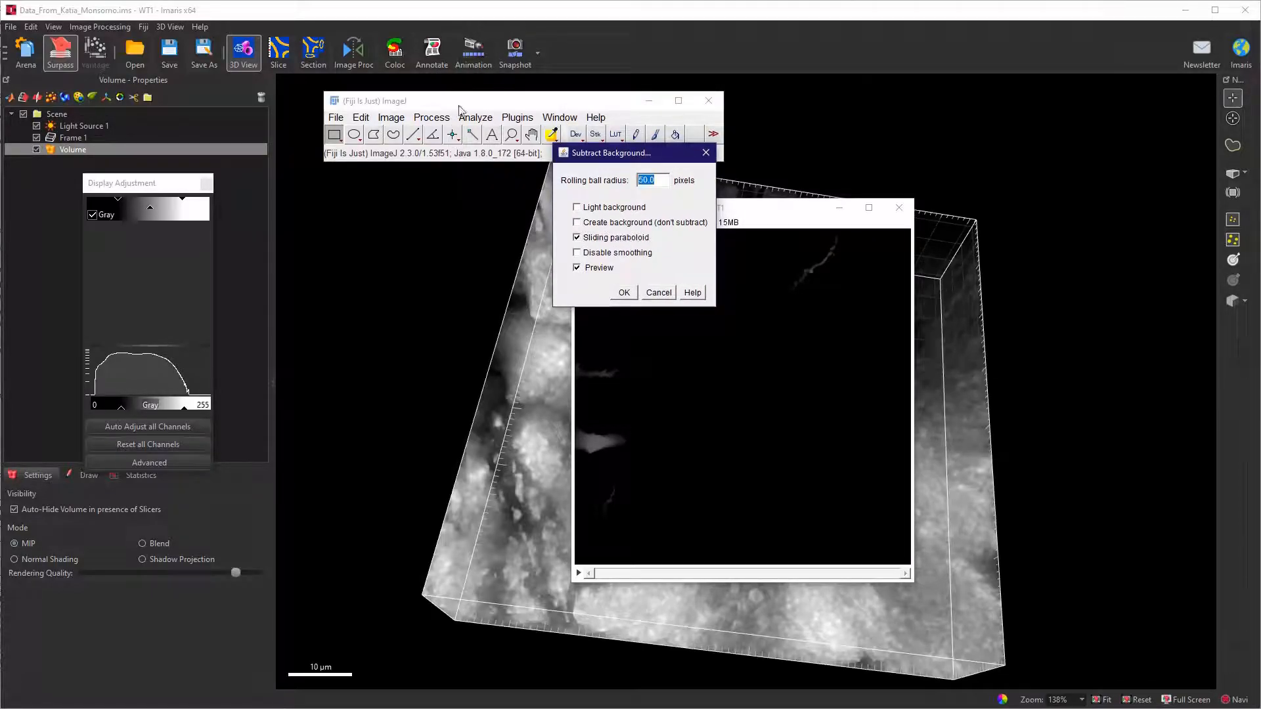
key("Return")
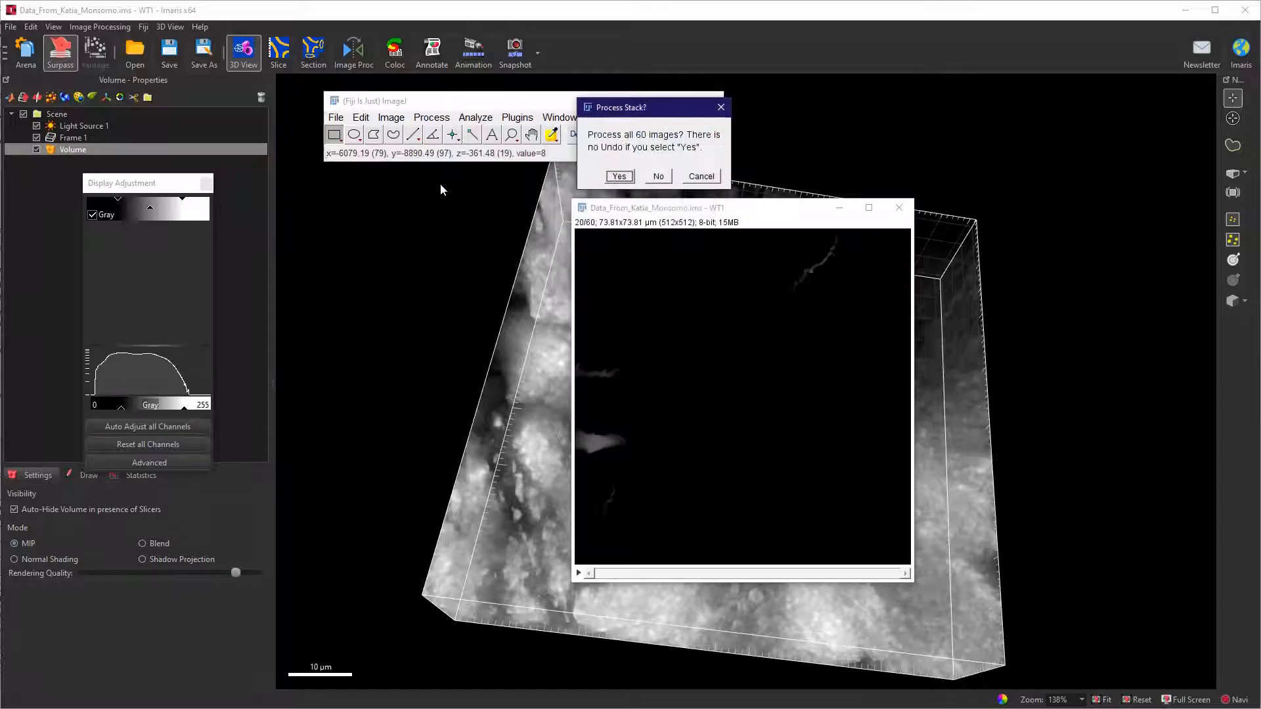
key("Return")
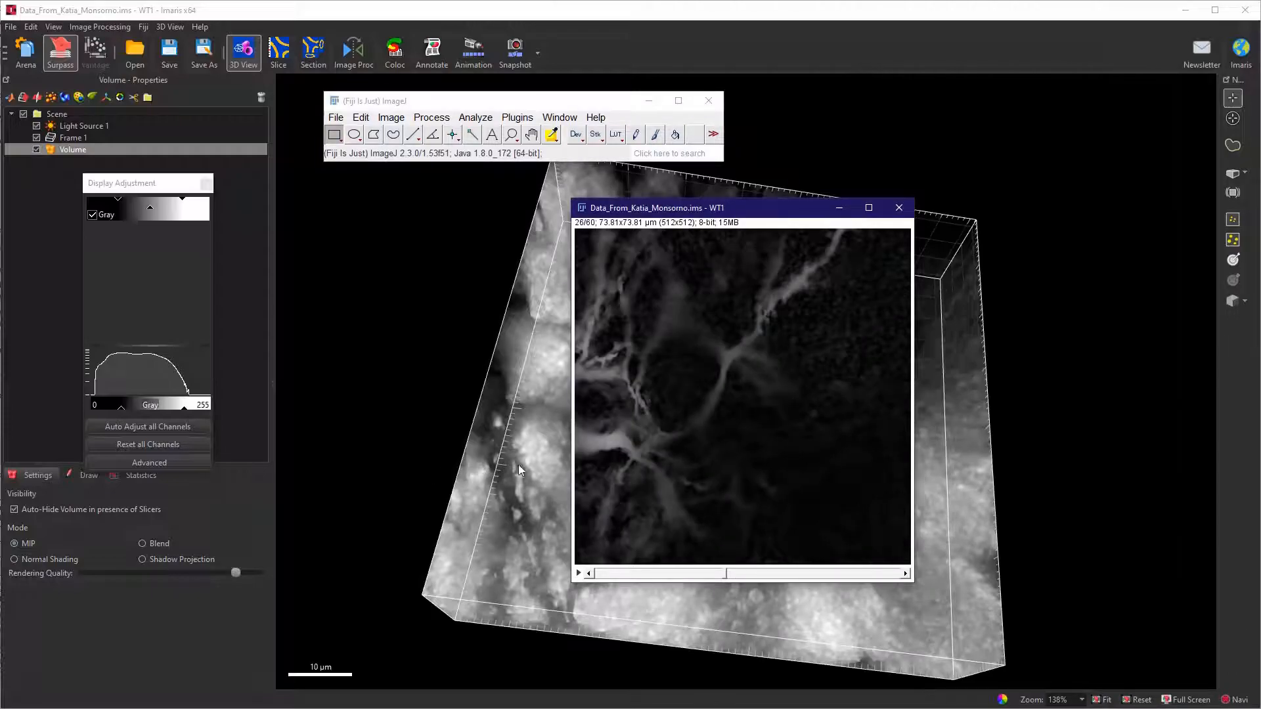
Send the background-subtracted stack from Fiji to Imaris with Image To Imaris and close Fiji without saving changes.
left_click_drag(541, 464, 496, 341)
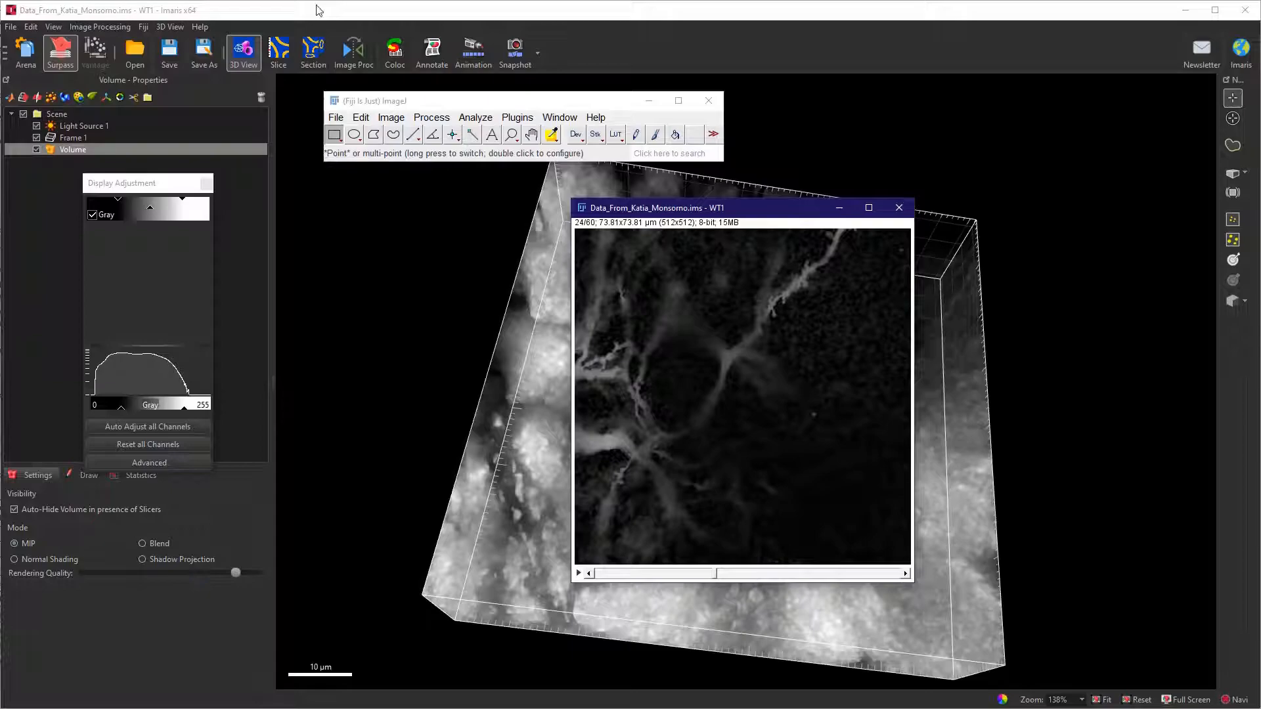
left_click(518, 117)
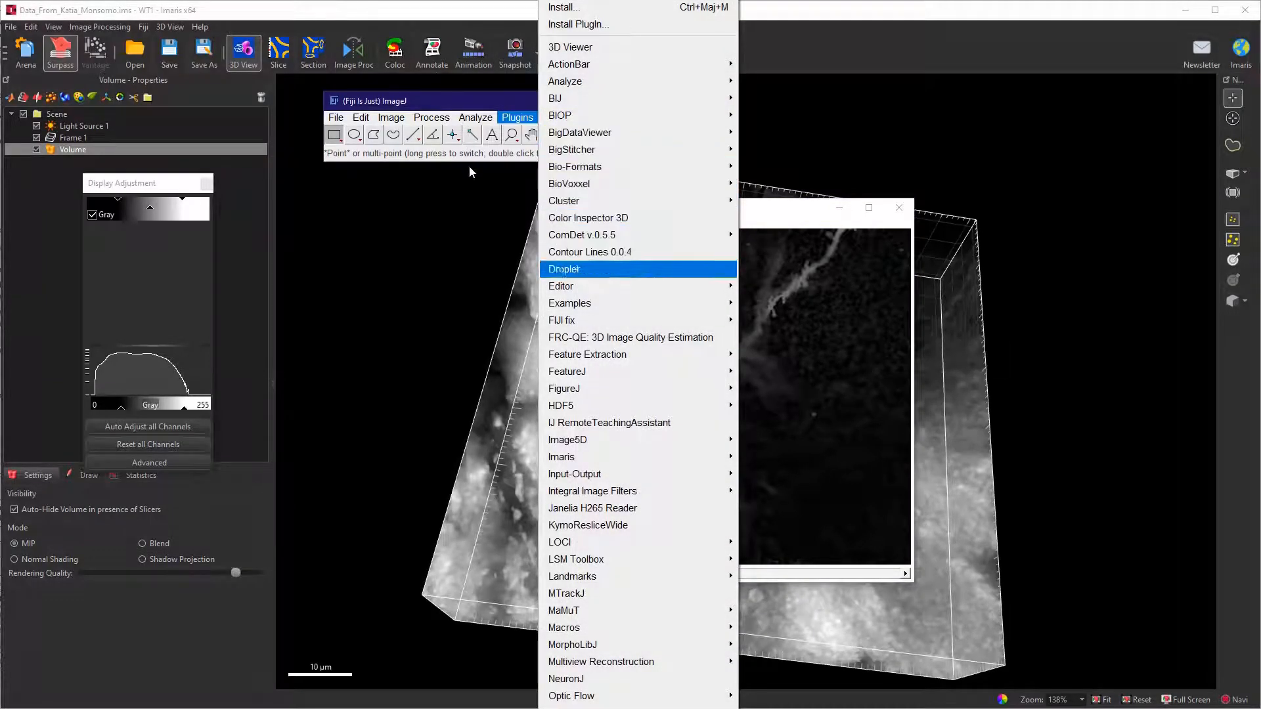
mouse_move(565, 457)
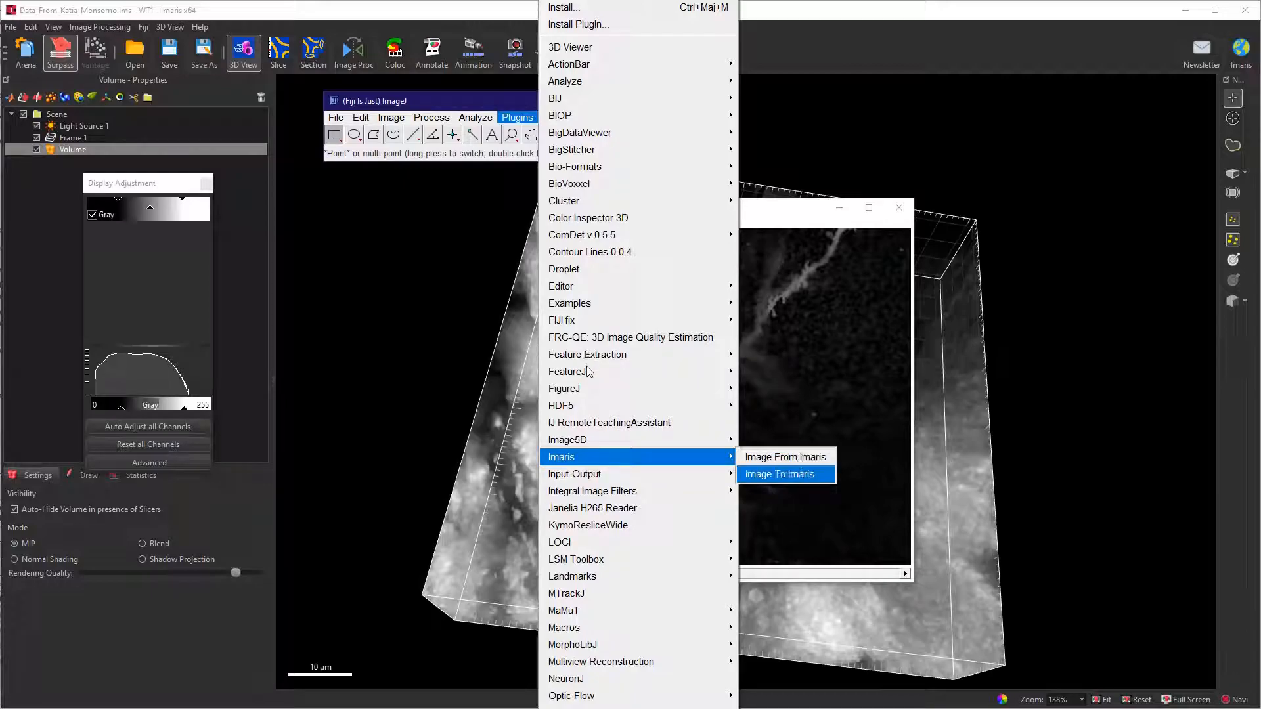
left_click(780, 474)
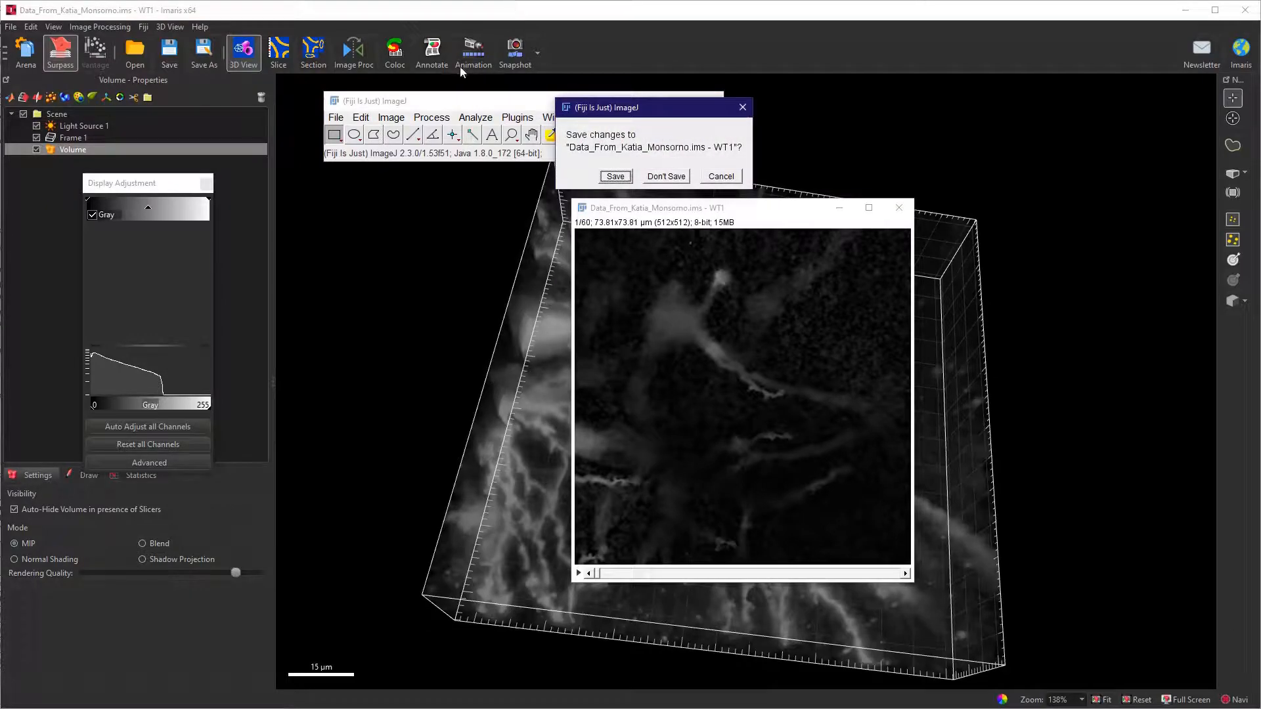
left_click(666, 176)
Auto-adjust the display intensities of all channels for the processed volume in Imaris.
left_click_drag(551, 353, 497, 303)
right_click_drag(490, 287, 471, 233)
left_click_drag(480, 181, 469, 201)
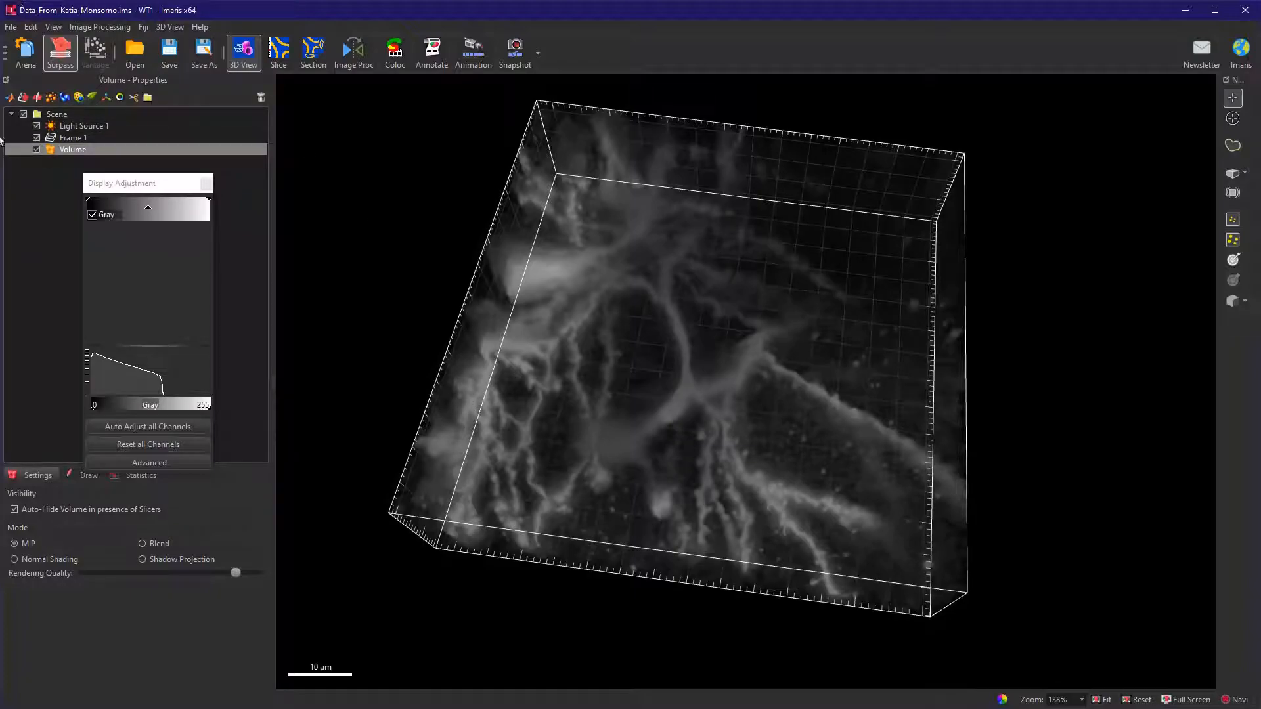
left_click(155, 427)
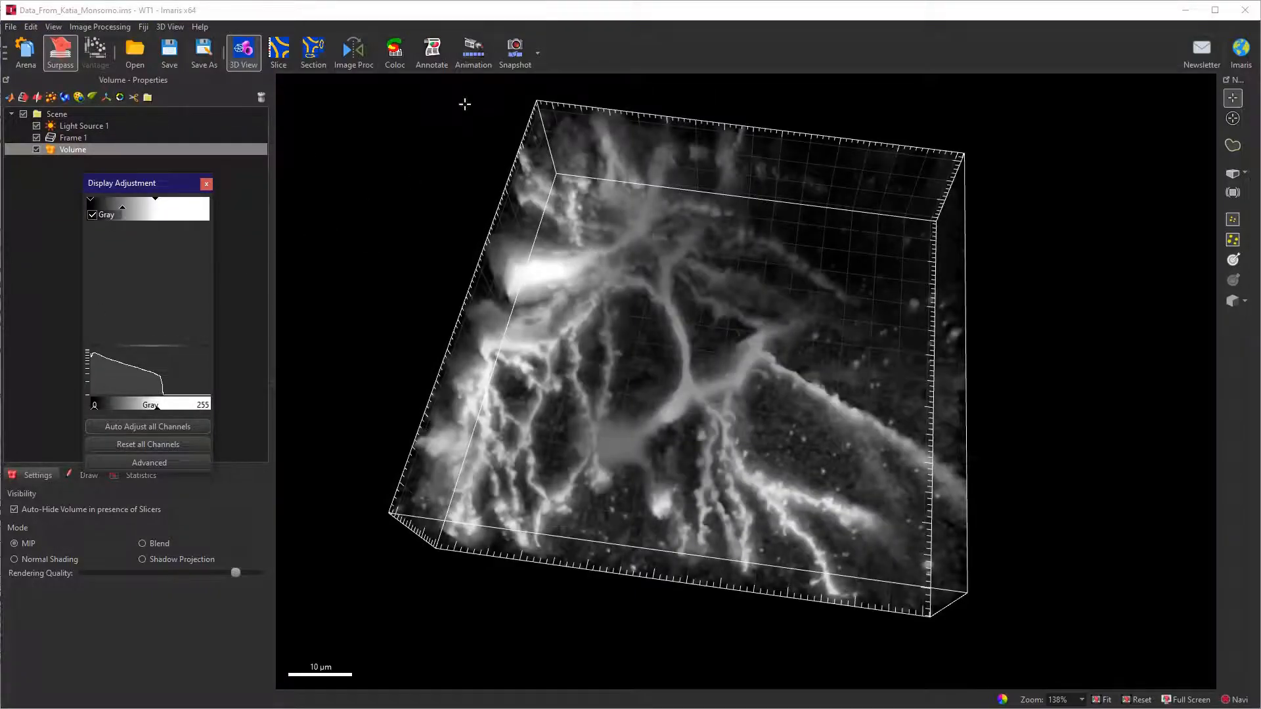
left_click(349, 139)
left_click_drag(349, 139, 338, 178)
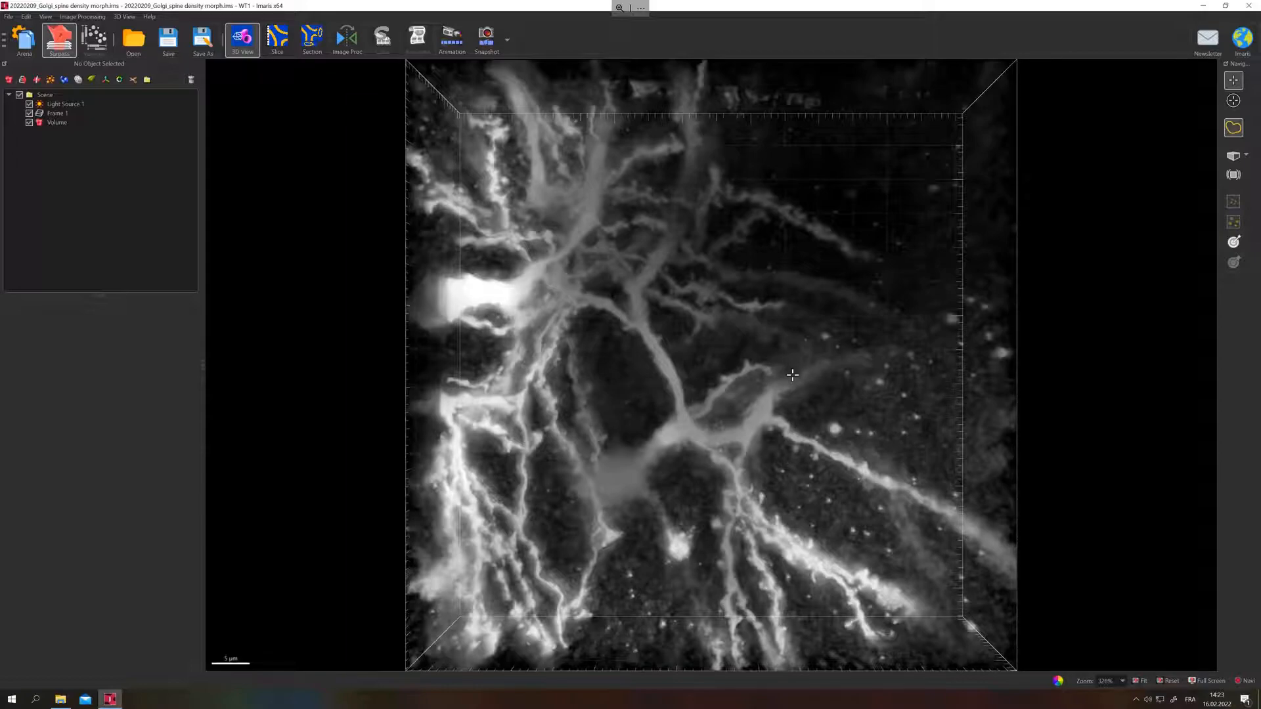
Examine the dendritic branches of the Golgi spine density volume from several angles.
left_click_drag(737, 460, 818, 490)
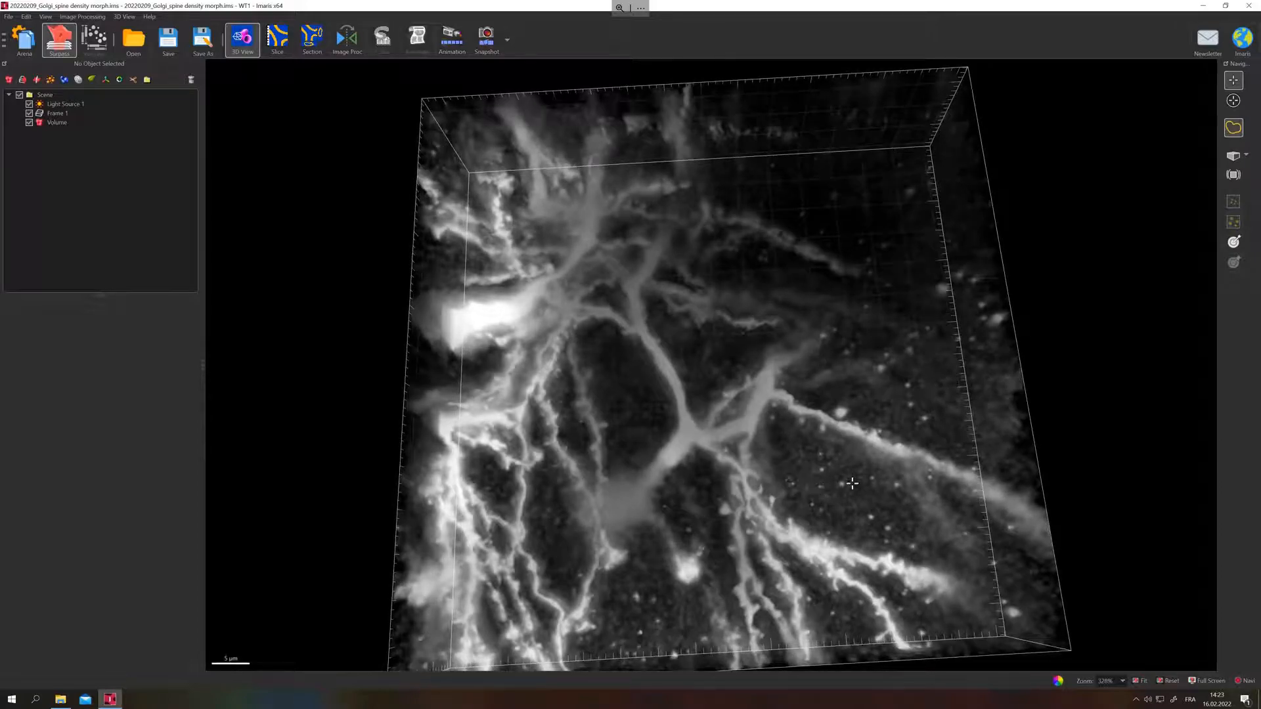
left_click_drag(762, 473, 763, 522)
left_click_drag(668, 465, 697, 458)
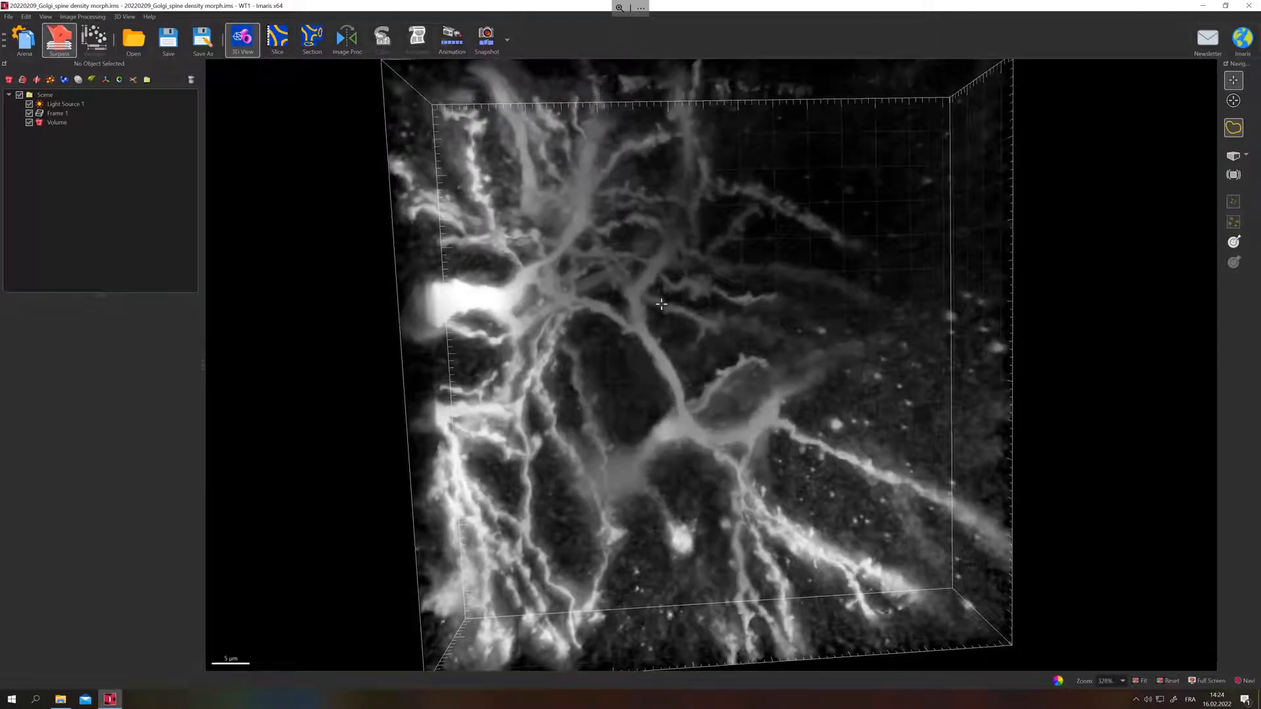
left_click_drag(598, 500, 608, 428)
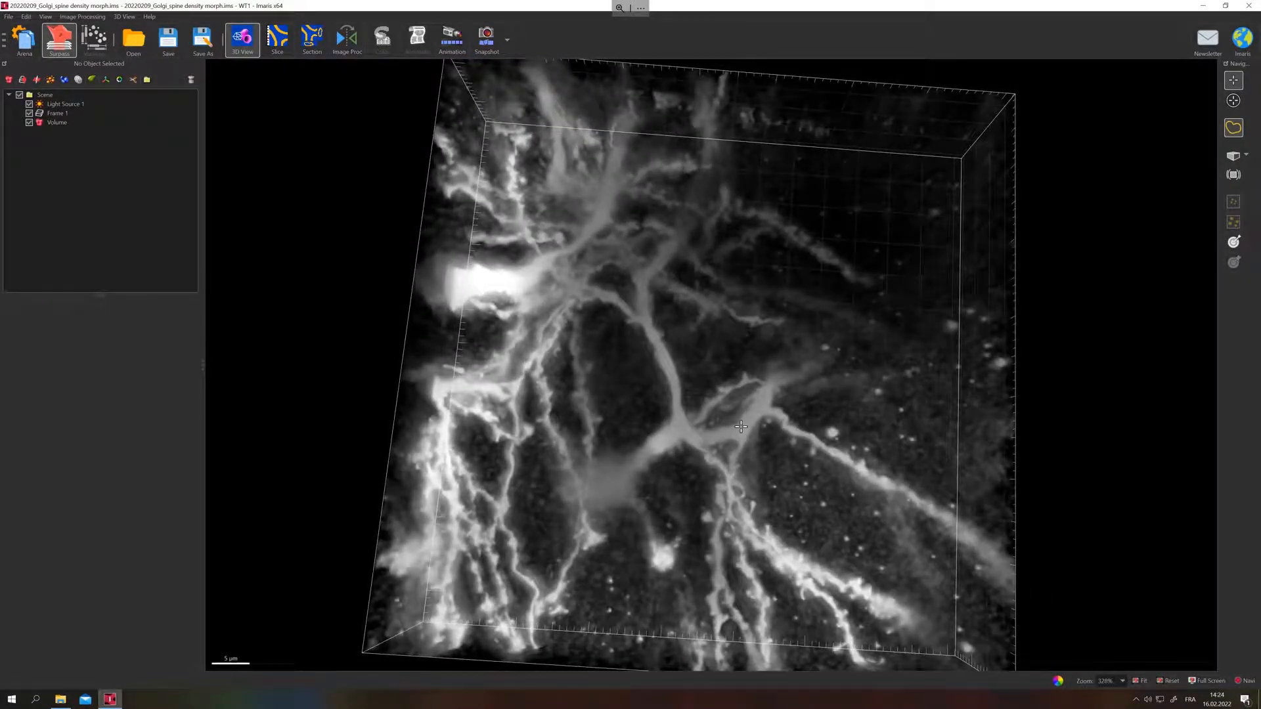
scroll(667, 357, "down", 2)
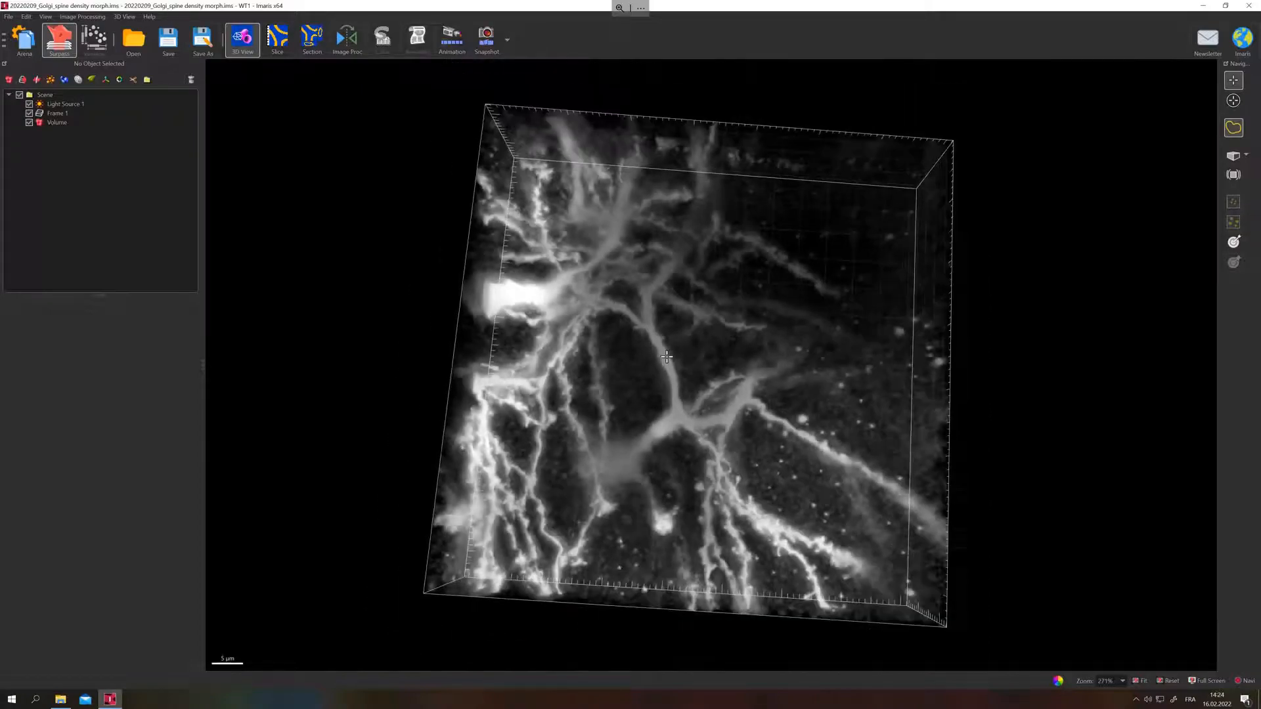
left_click_drag(785, 437, 827, 414)
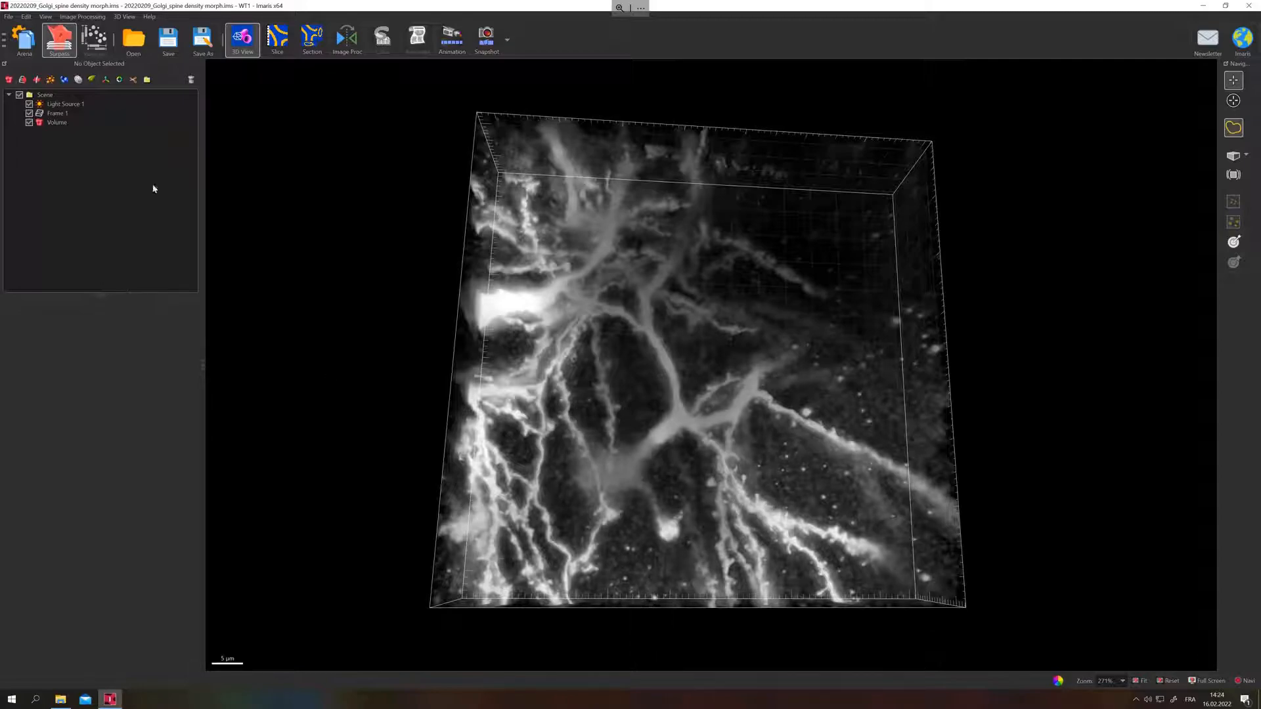
Add a Filaments object with the Autopath (no loops) algorithm and soma model calculation, and advance to the dendrite point diameters.
left_click_drag(597, 372, 555, 402)
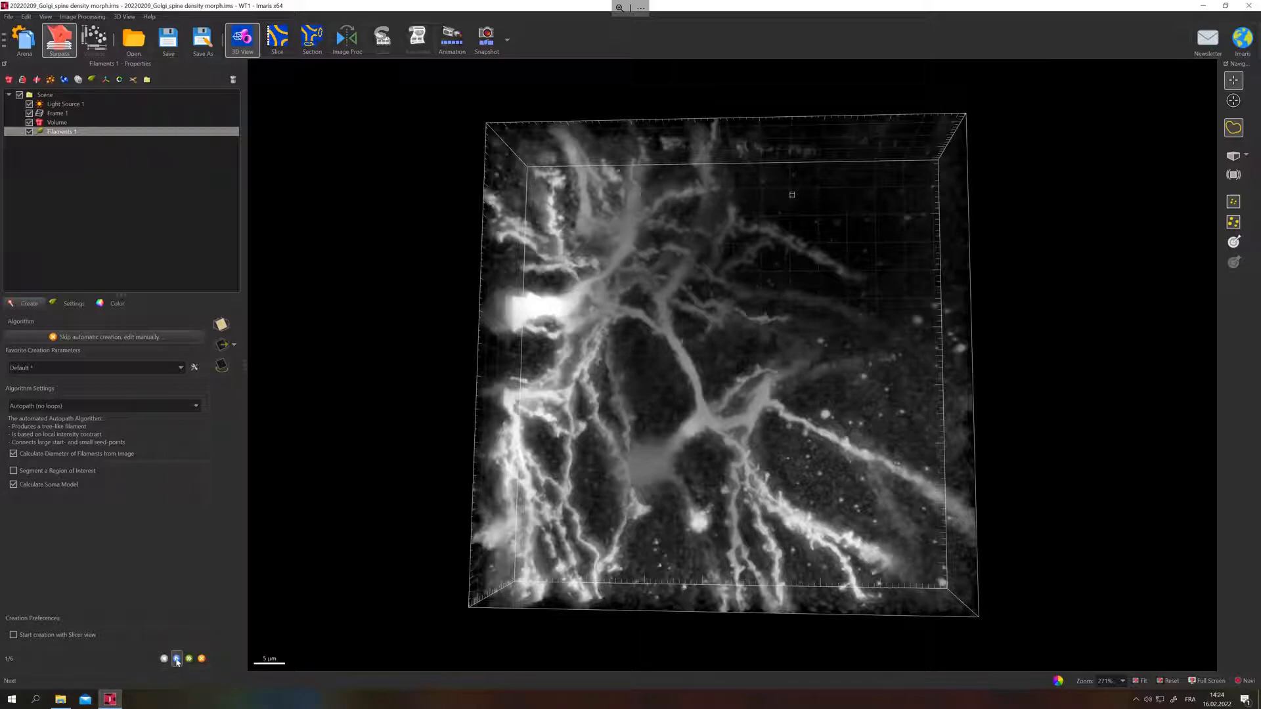
left_click(177, 658)
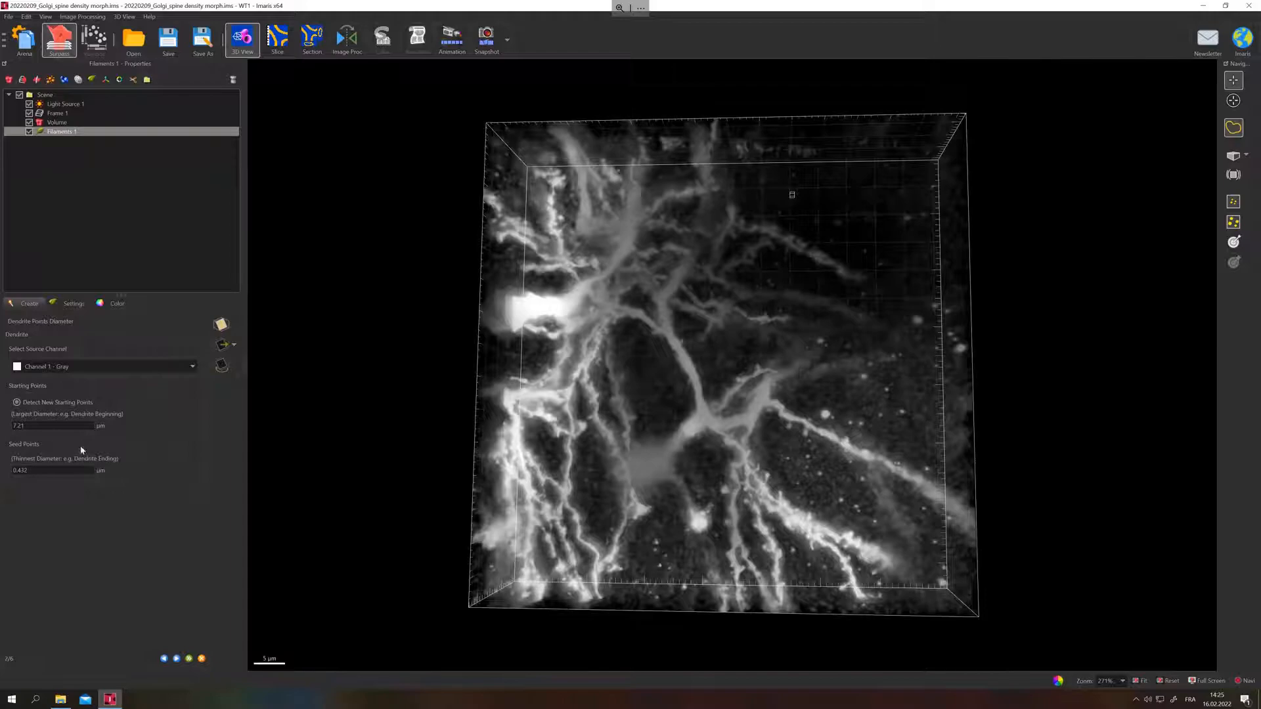
left_click(93, 424)
left_click_drag(656, 403, 661, 408)
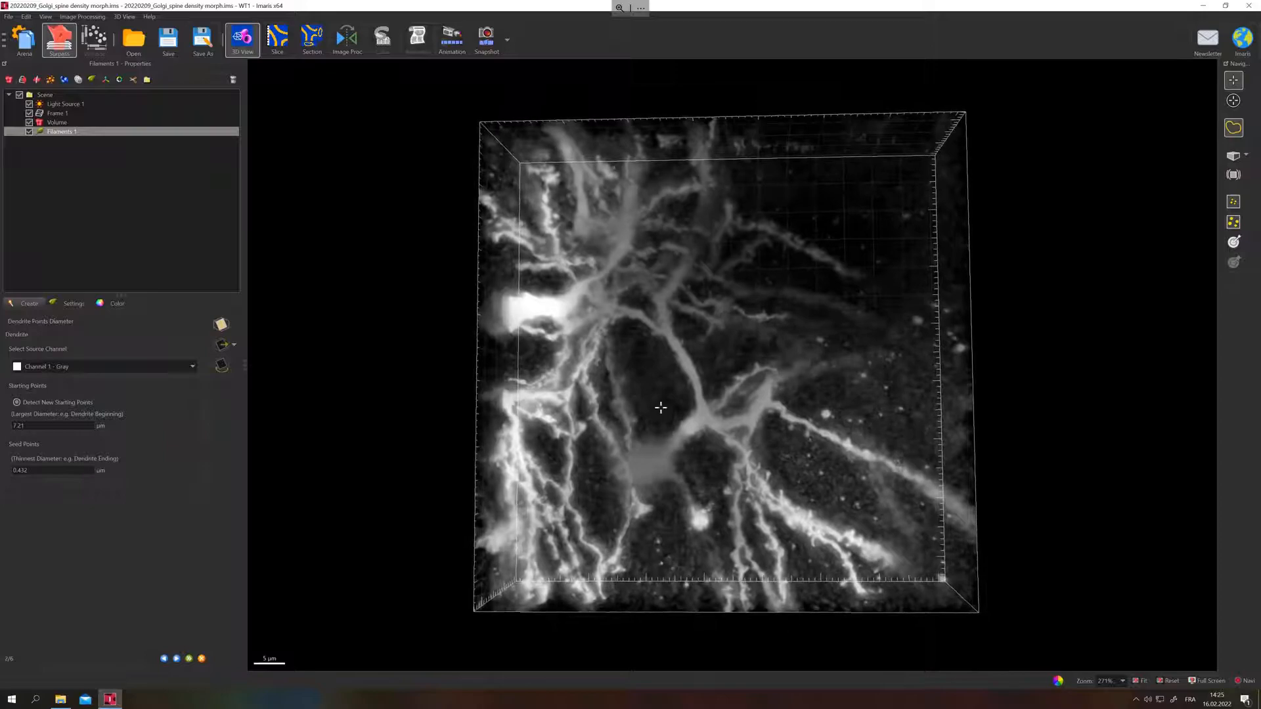
In Slice view, measure the diameter of the bright soma and of the large soma in the end slices.
left_click(276, 48)
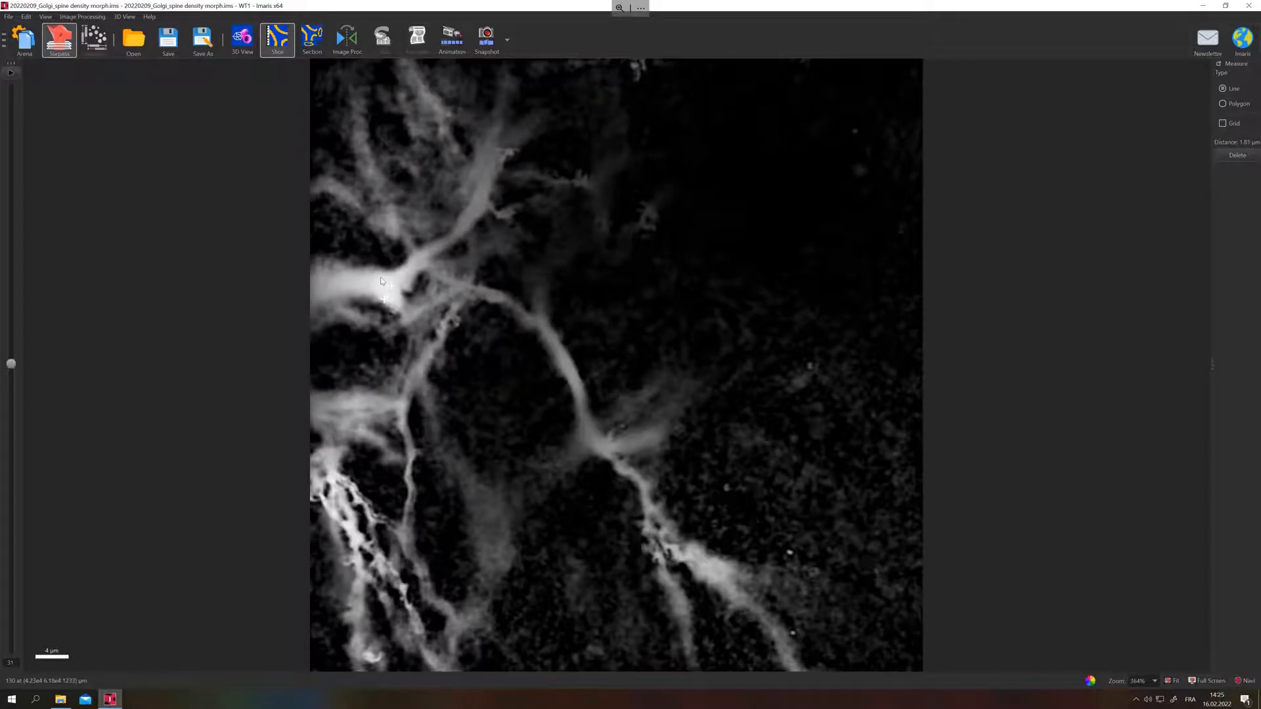
left_click(374, 297)
left_click(312, 276)
left_click_drag(11, 366, 10, 649)
left_click(525, 481)
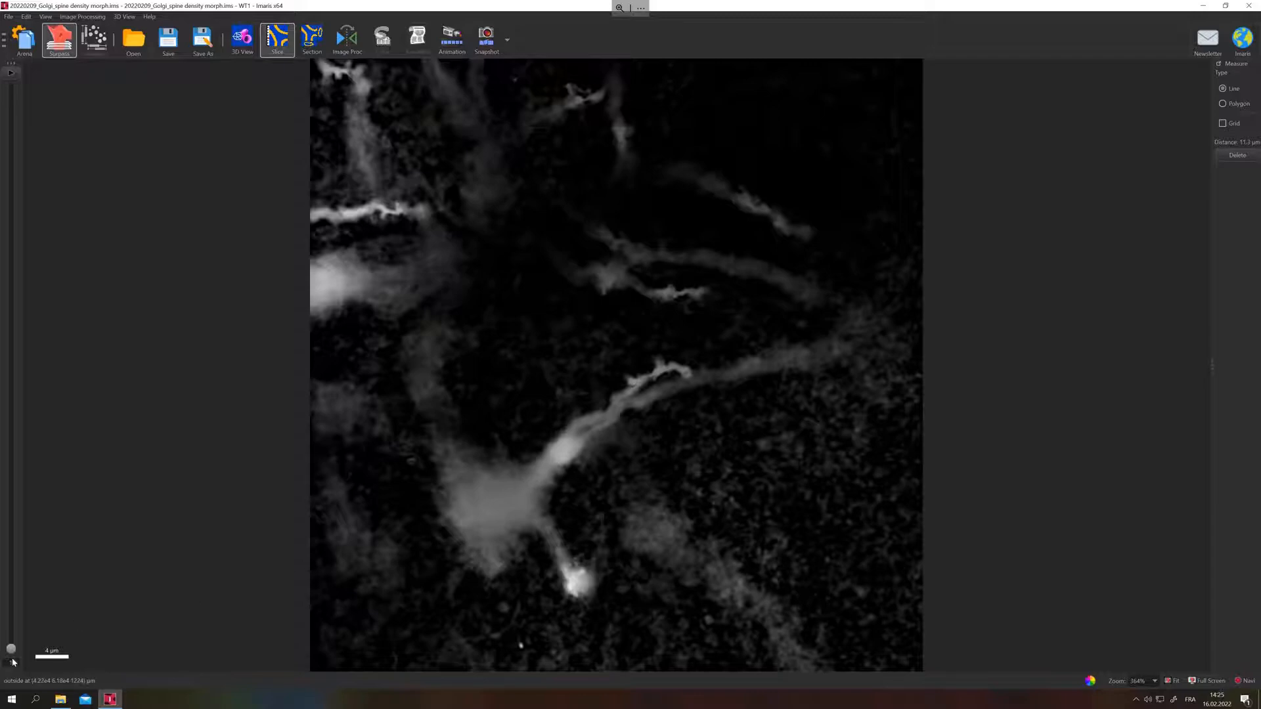
left_click_drag(10, 650, 12, 646)
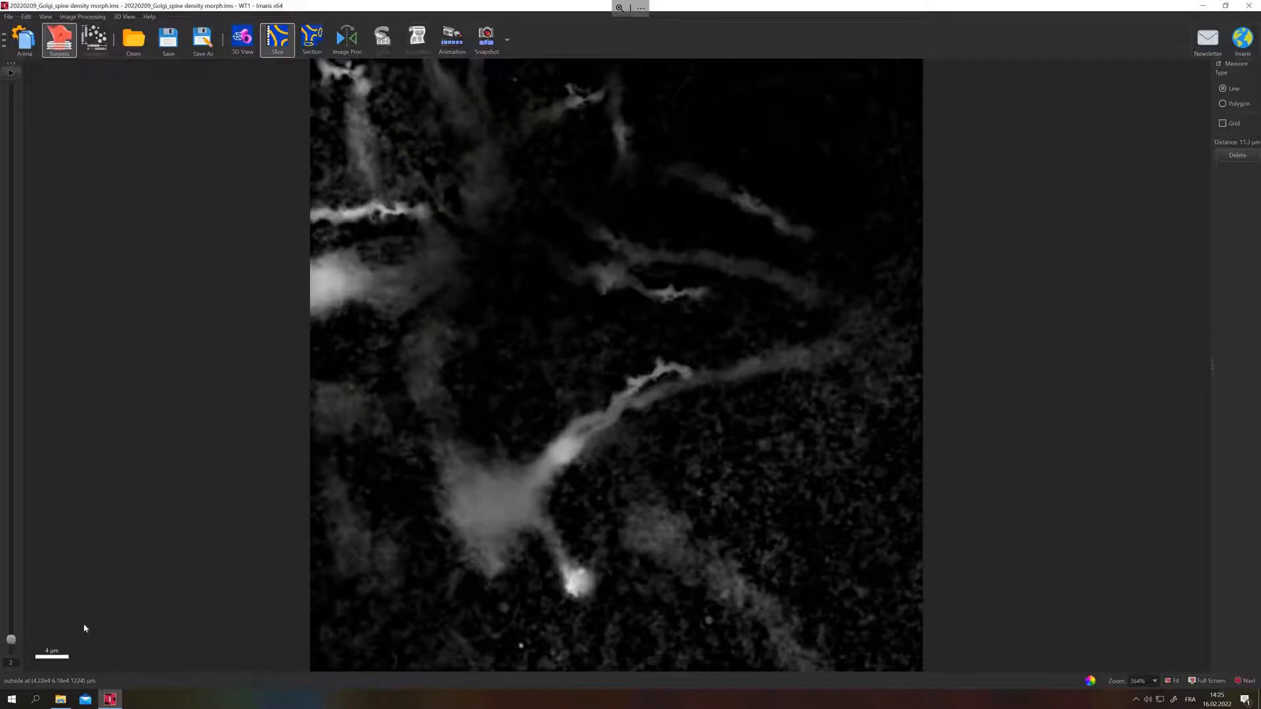
left_click(511, 463)
Measure the width of the thin dendrite beside the large soma in a middle slice.
left_click_drag(10, 645, 13, 470)
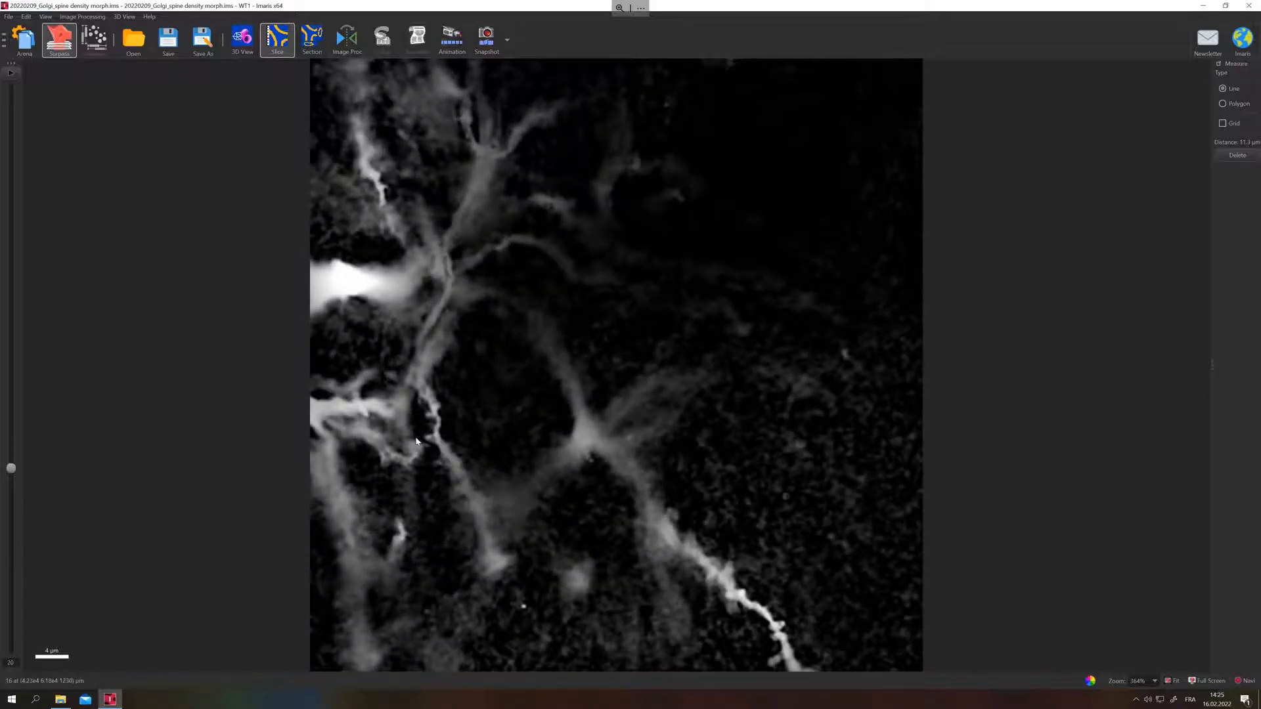
scroll(413, 440, "up", 10)
scroll(472, 431, "up", 1)
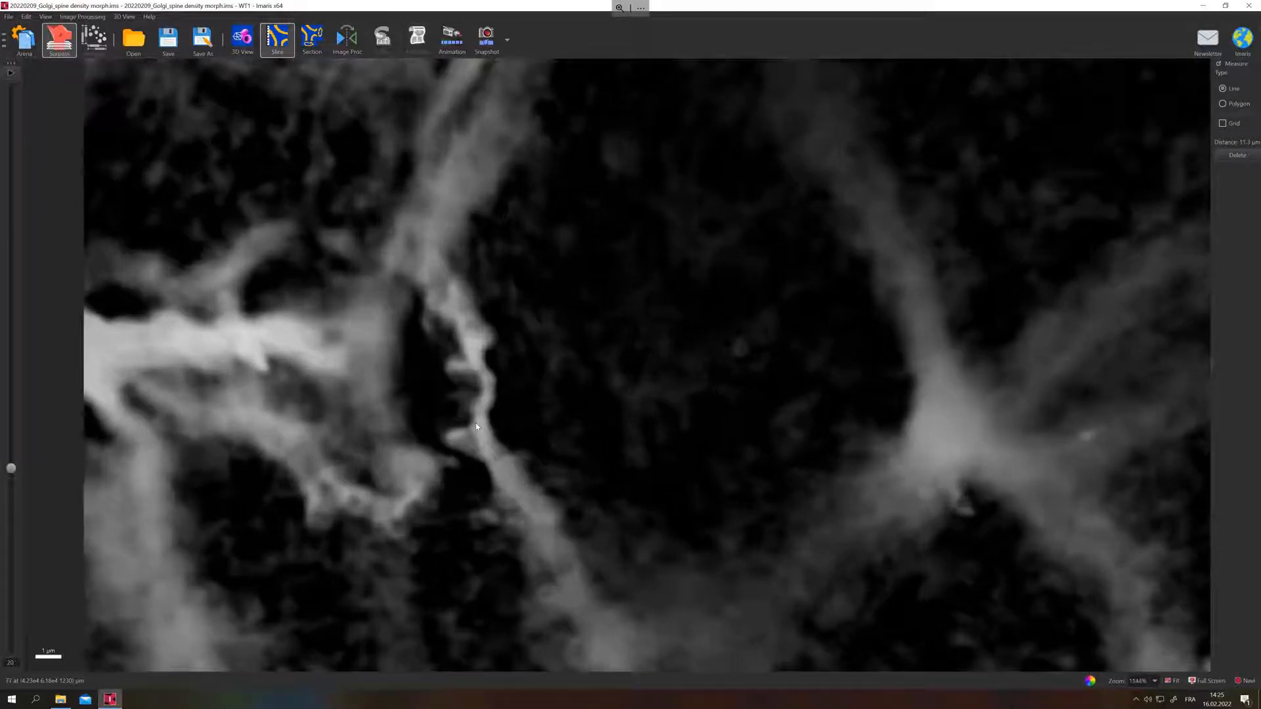
left_click(472, 421)
left_click(490, 424)
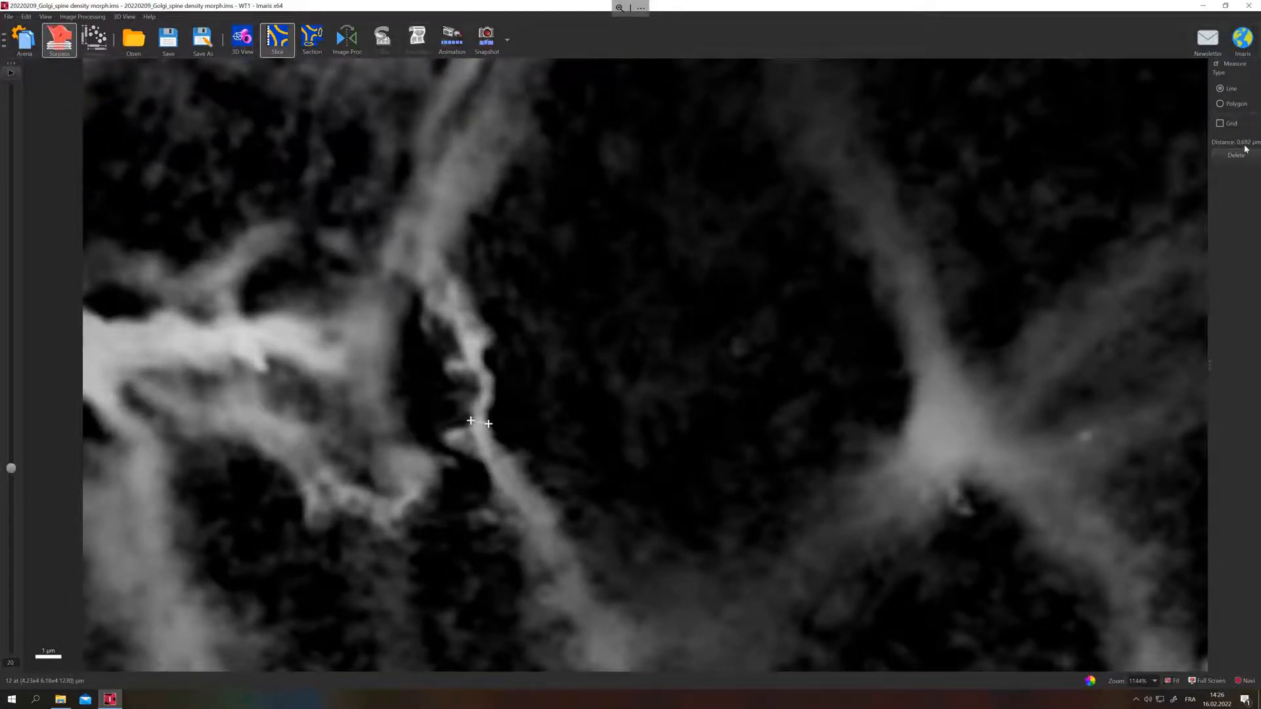
left_click_drag(471, 420, 486, 407)
Return to the 3D view, replace the largest diameter for starting points, and detect the dendrite starting and seed points.
left_click(240, 55)
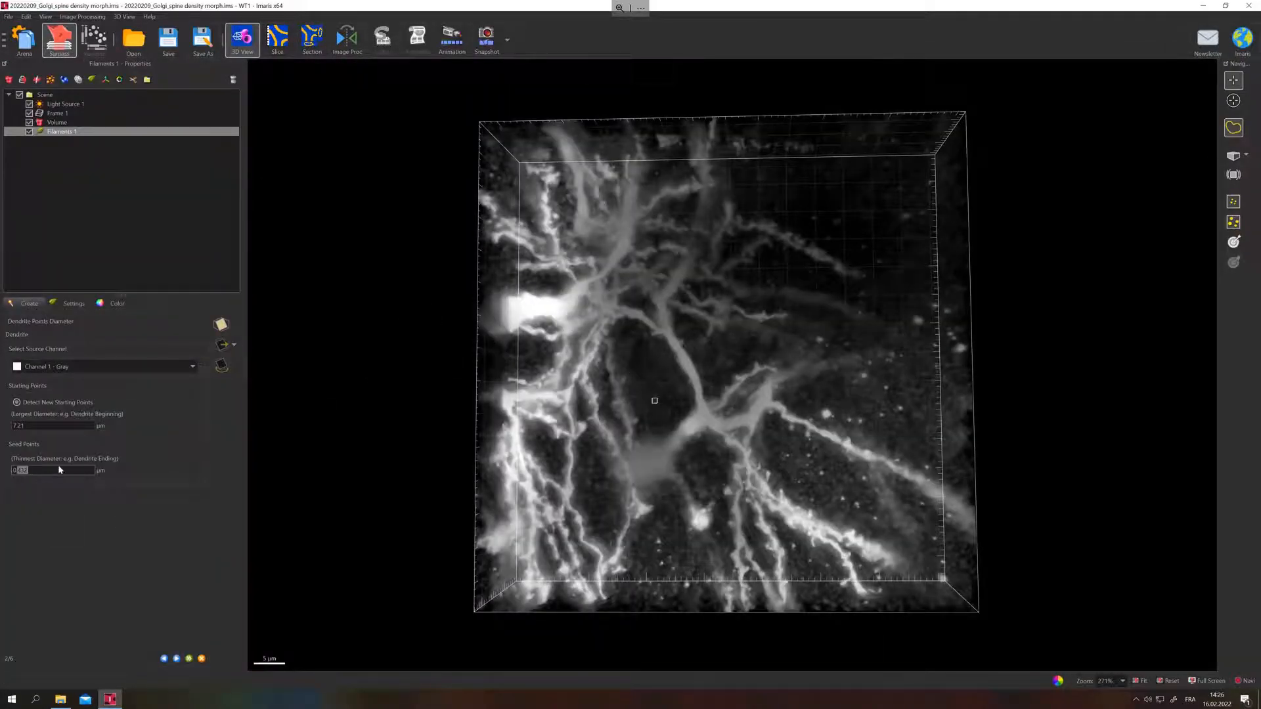
left_click_drag(25, 427, 0, 424)
type("10")
left_click(80, 471)
left_click(177, 659)
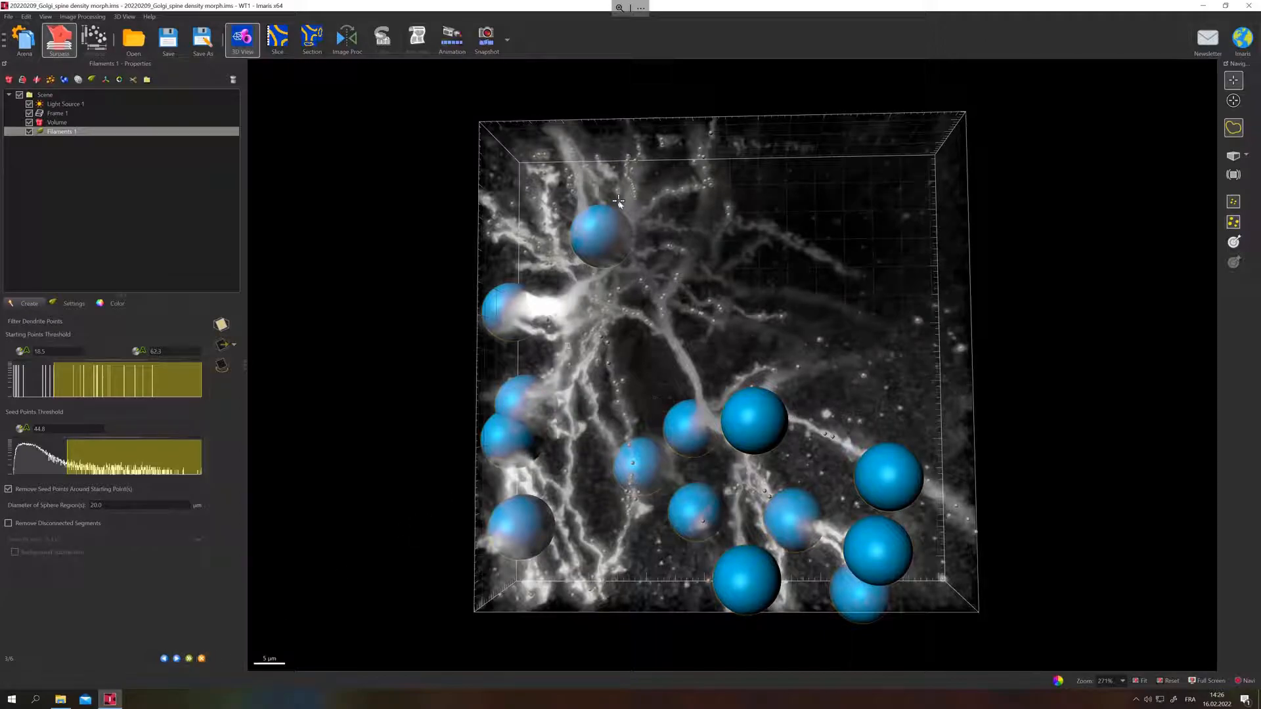
Set the lower starting points threshold to 37.4 and the seed points threshold to 57.4.
left_click_drag(616, 355, 647, 358)
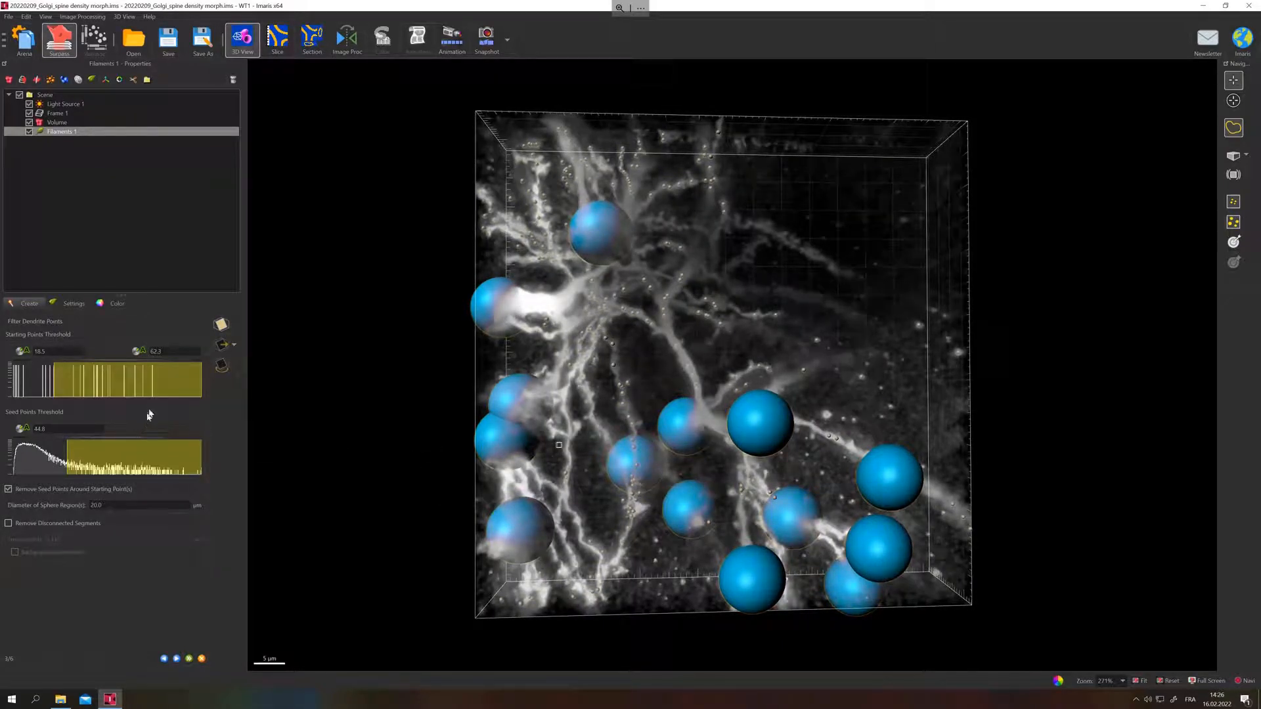
left_click(155, 389)
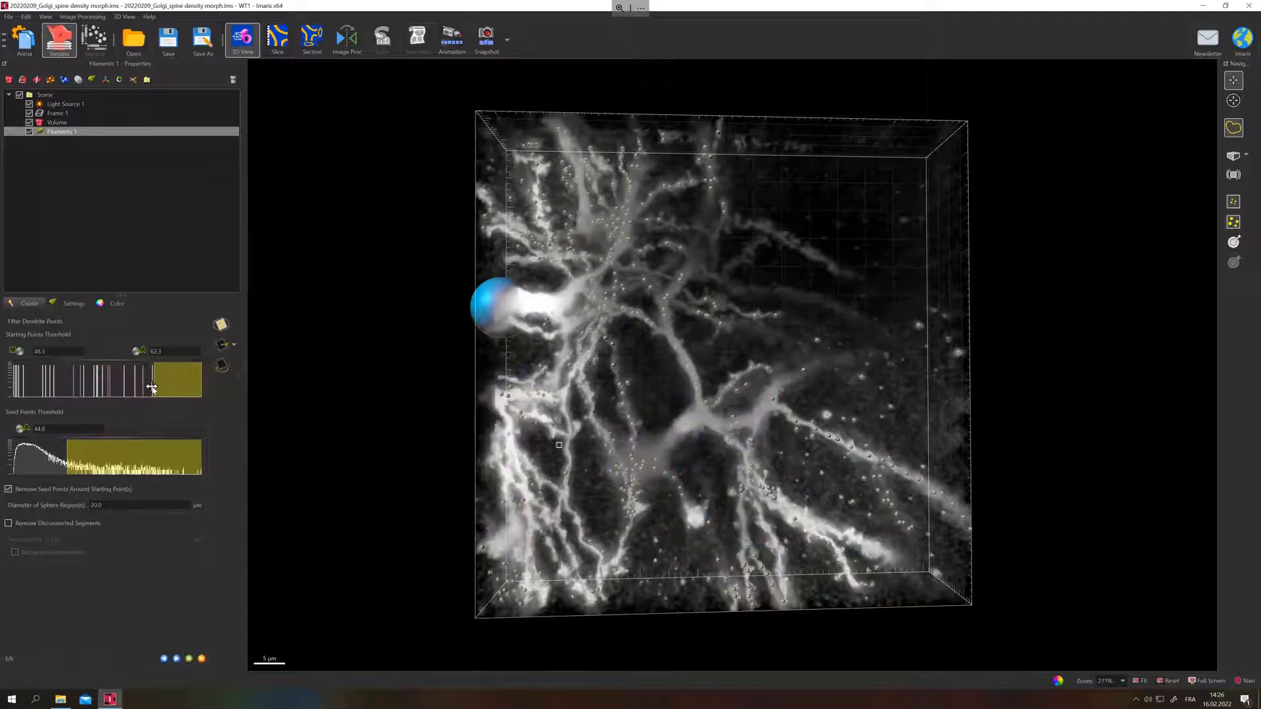
left_click_drag(151, 388, 167, 389)
left_click_drag(158, 387, 153, 387)
left_click_drag(155, 377, 116, 380)
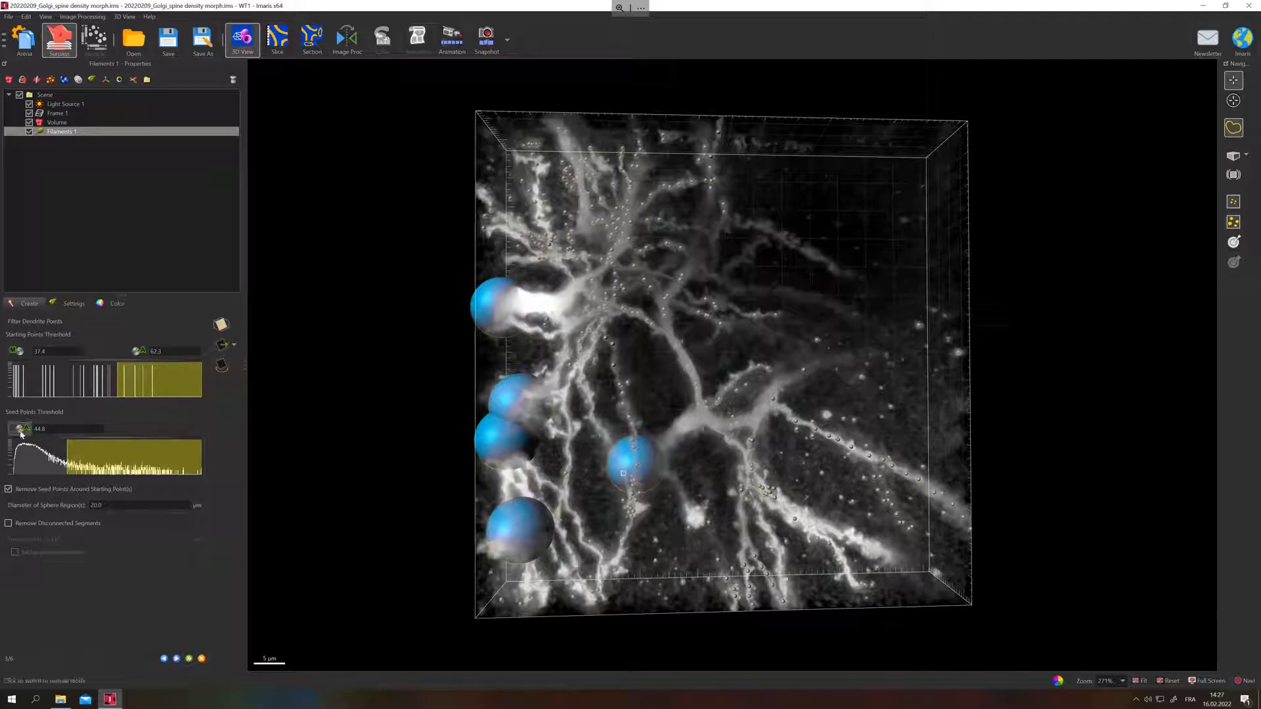
left_click_drag(66, 466, 83, 467)
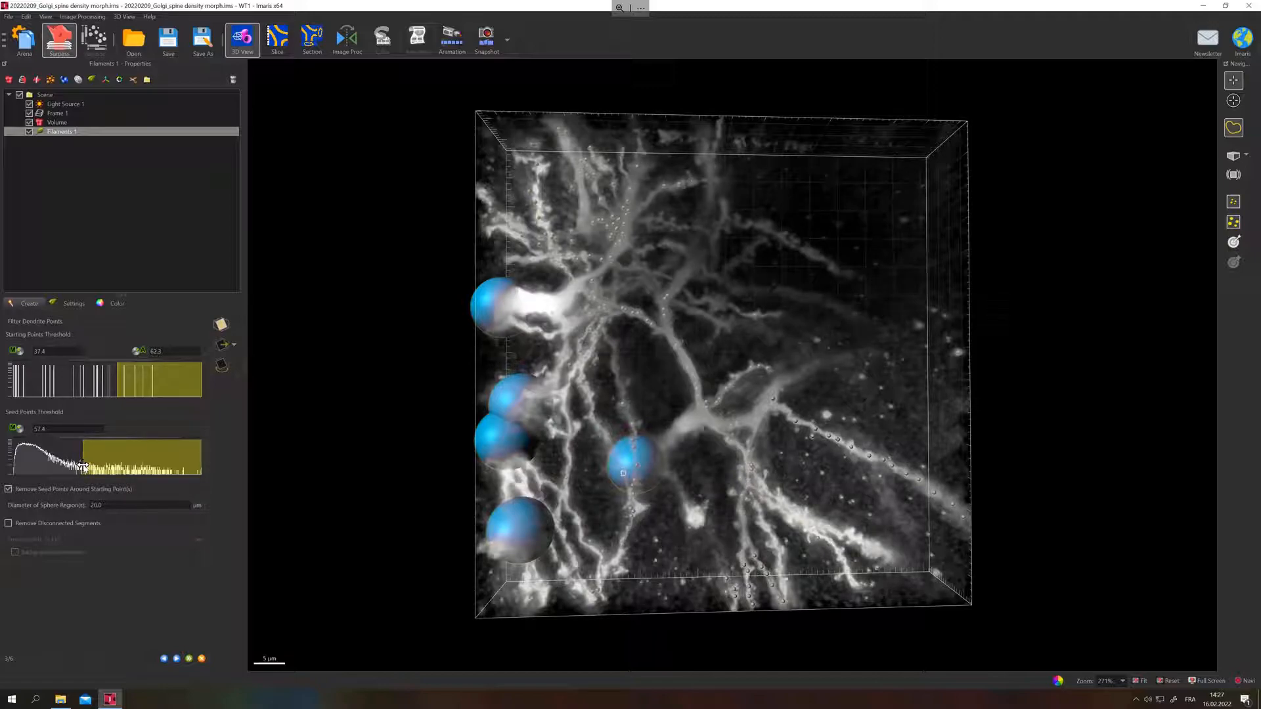
Enable removal of disconnected segments and complete the filament creation with the Use Soma option.
left_click(38, 525)
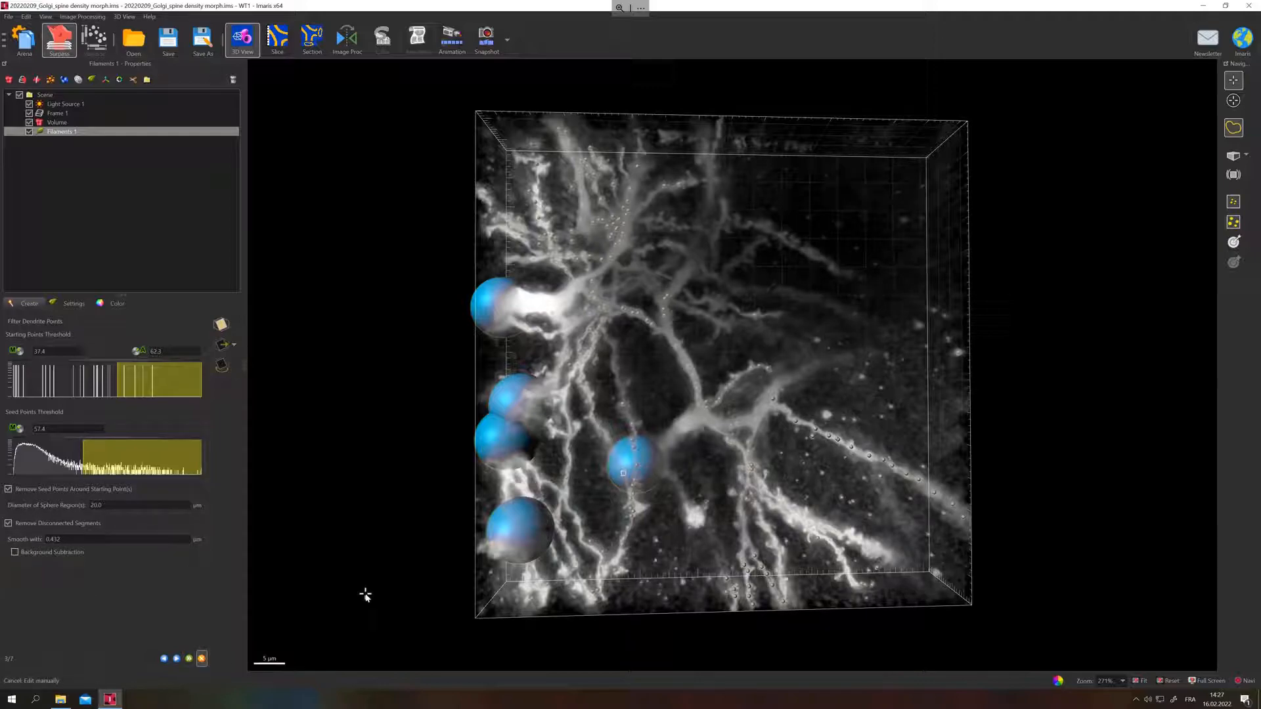
left_click(178, 659)
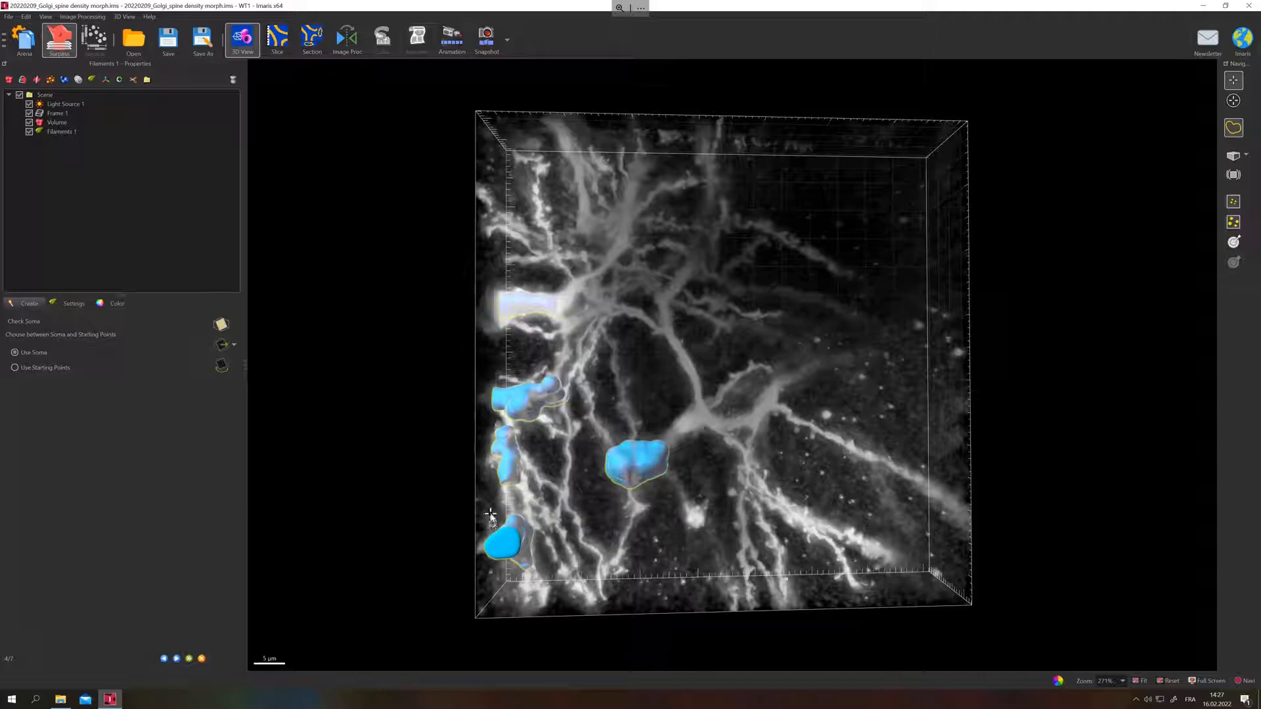
left_click(190, 659)
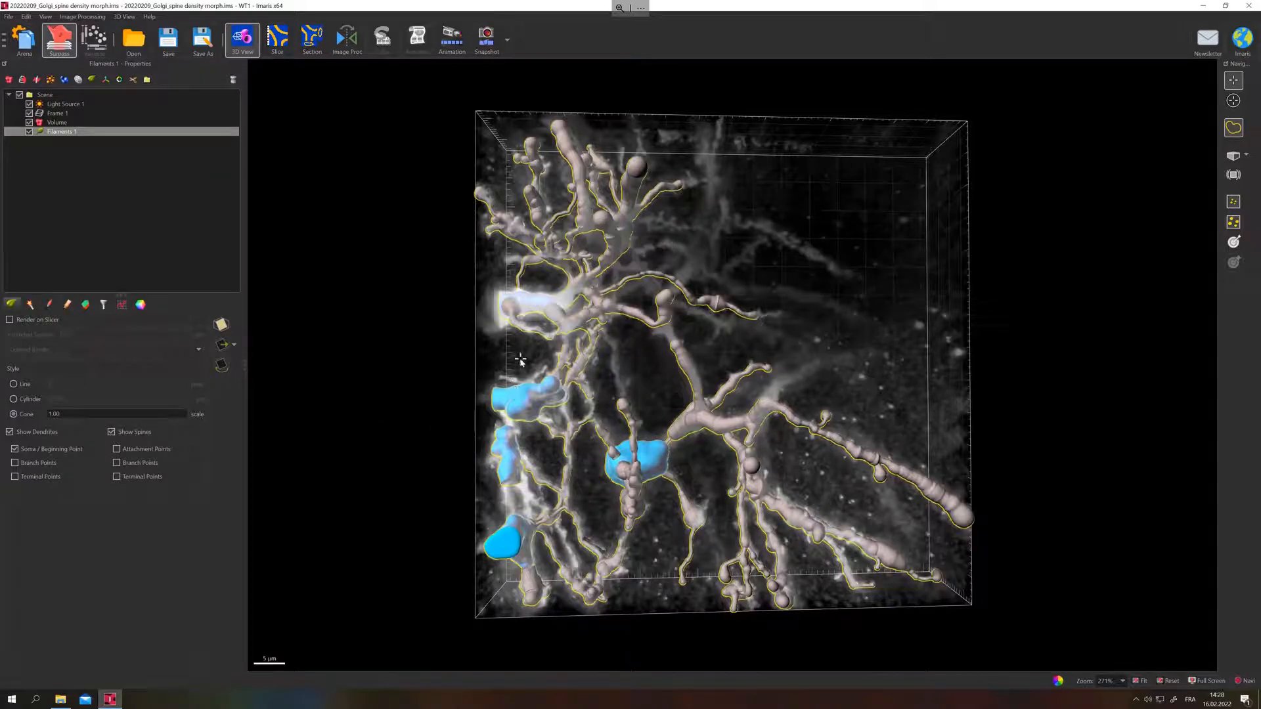
Select the central soma and the upper of the blue somas along the volume's edge, and duplicate the selection into a separate Filaments object.
left_click(520, 399)
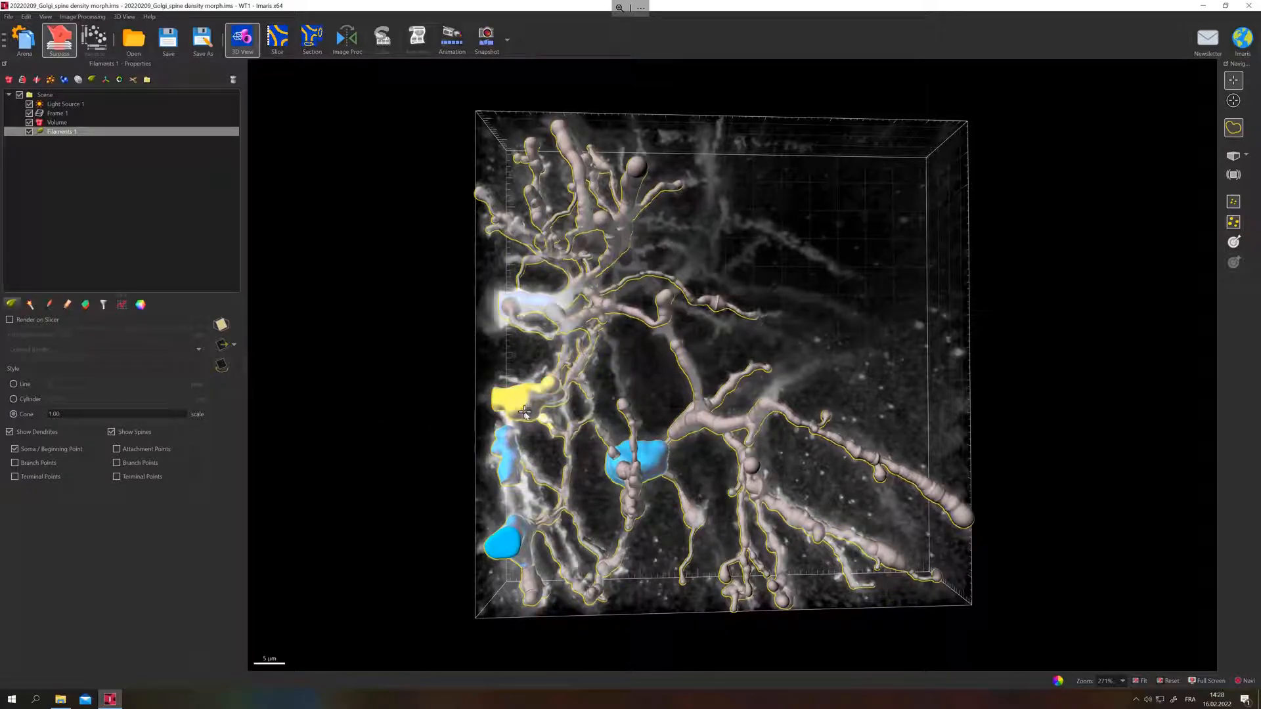
left_click(638, 463)
left_click(521, 402)
left_click(662, 460, "ctrl")
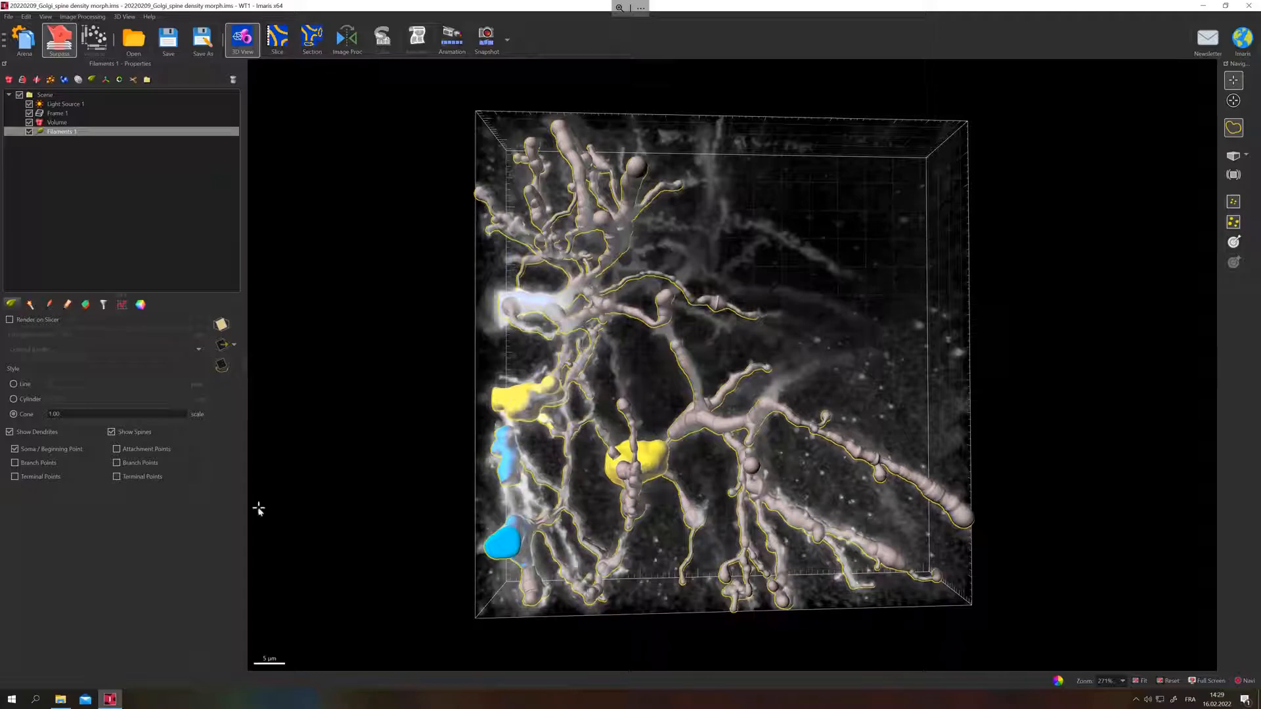
left_click(66, 309)
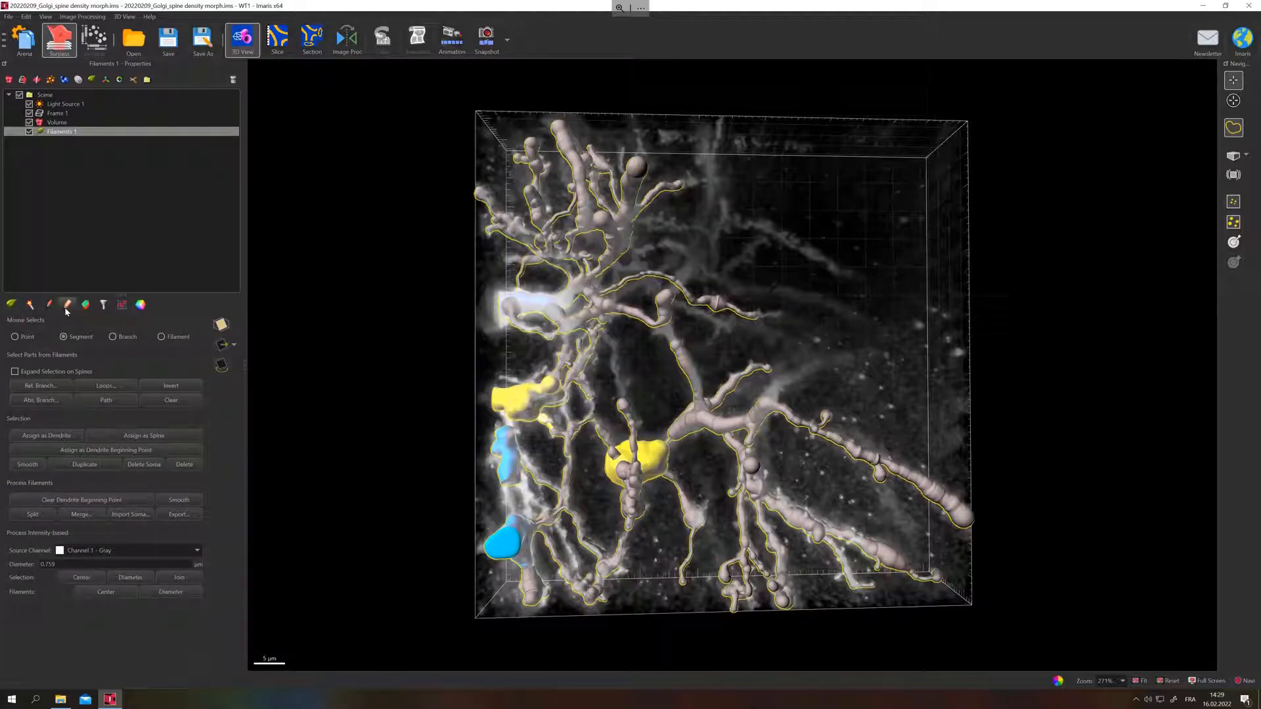
left_click(85, 467)
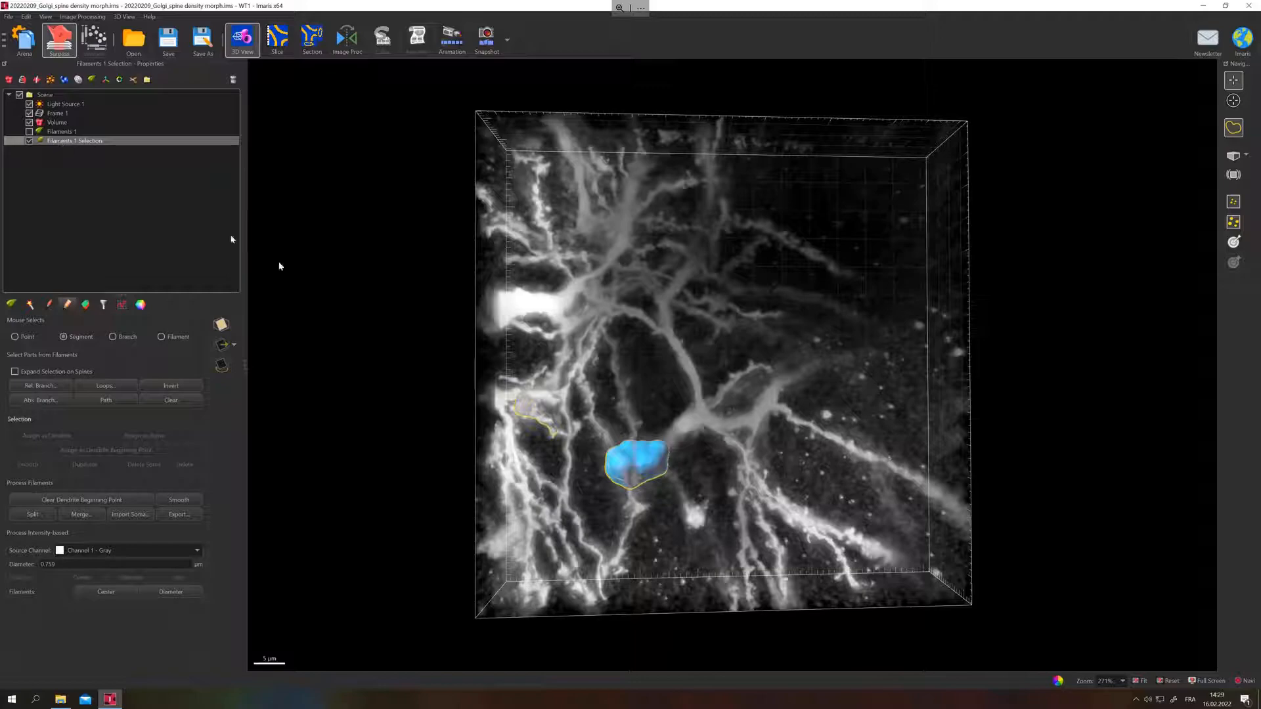
Delete the duplicated Filaments object with the two somas and redisplay the original Filaments 1.
left_click_drag(573, 479, 622, 394)
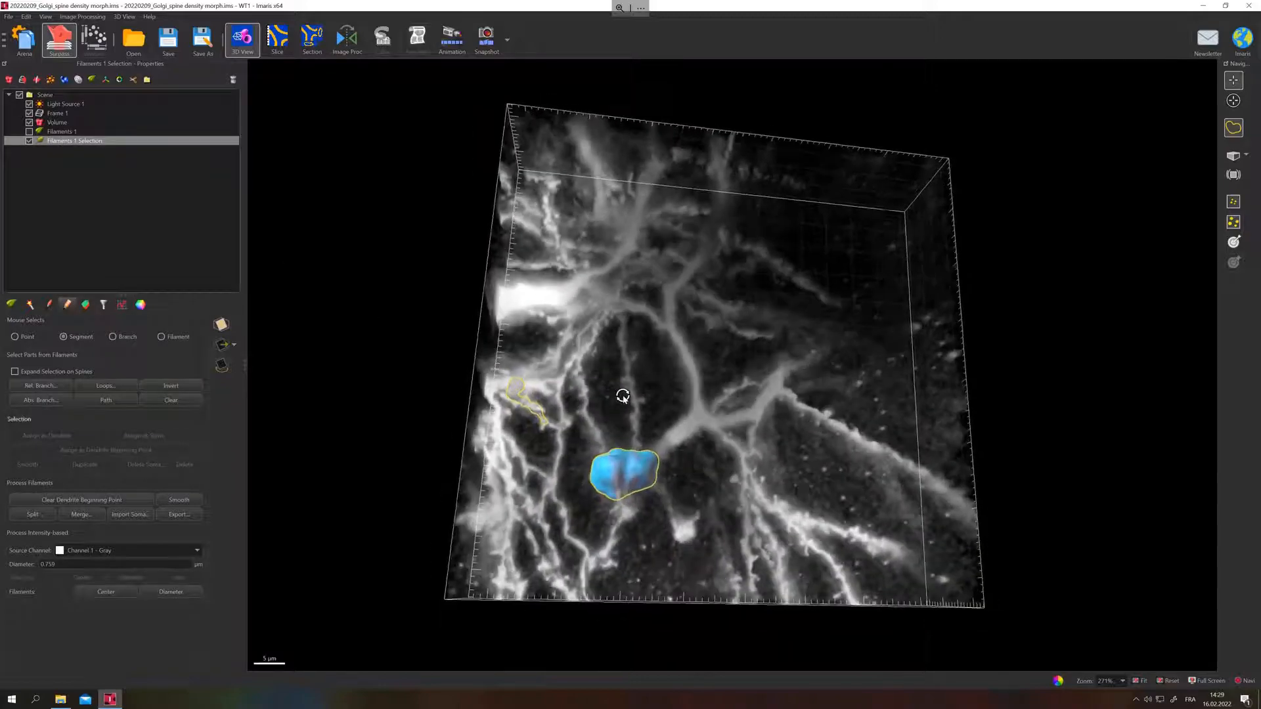
left_click_drag(517, 409, 501, 463)
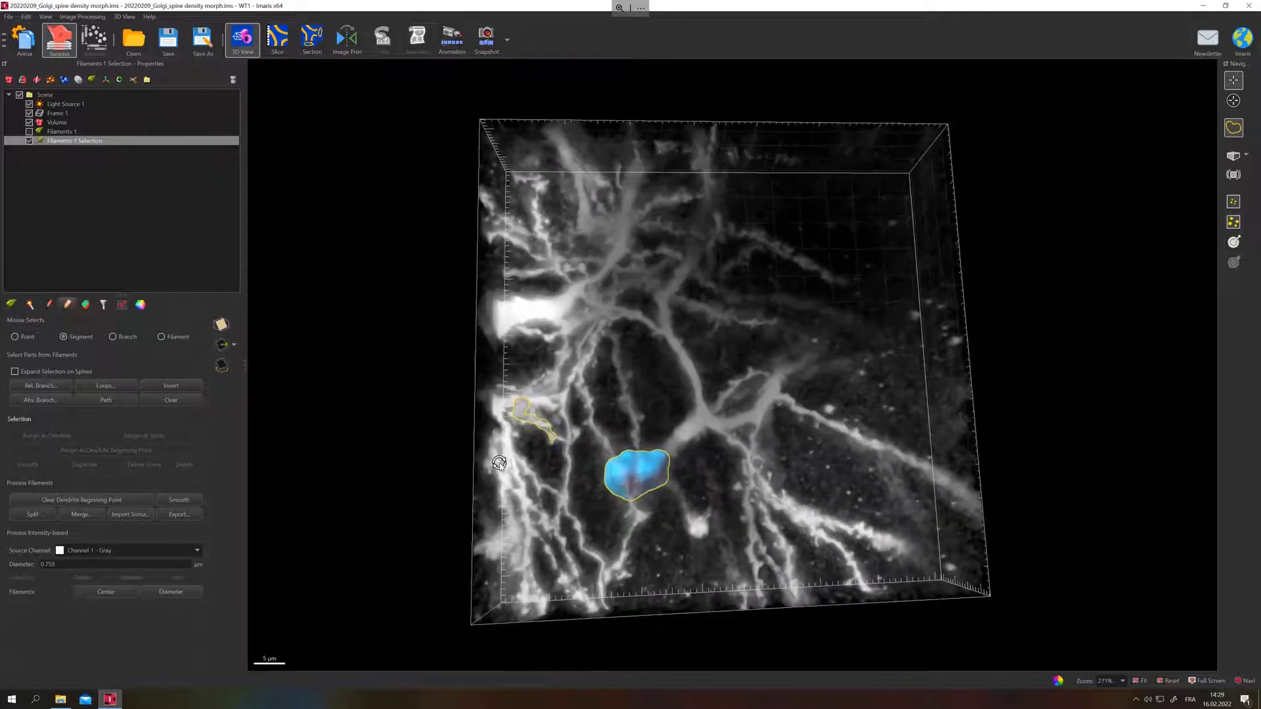
left_click(233, 79)
left_click(613, 349)
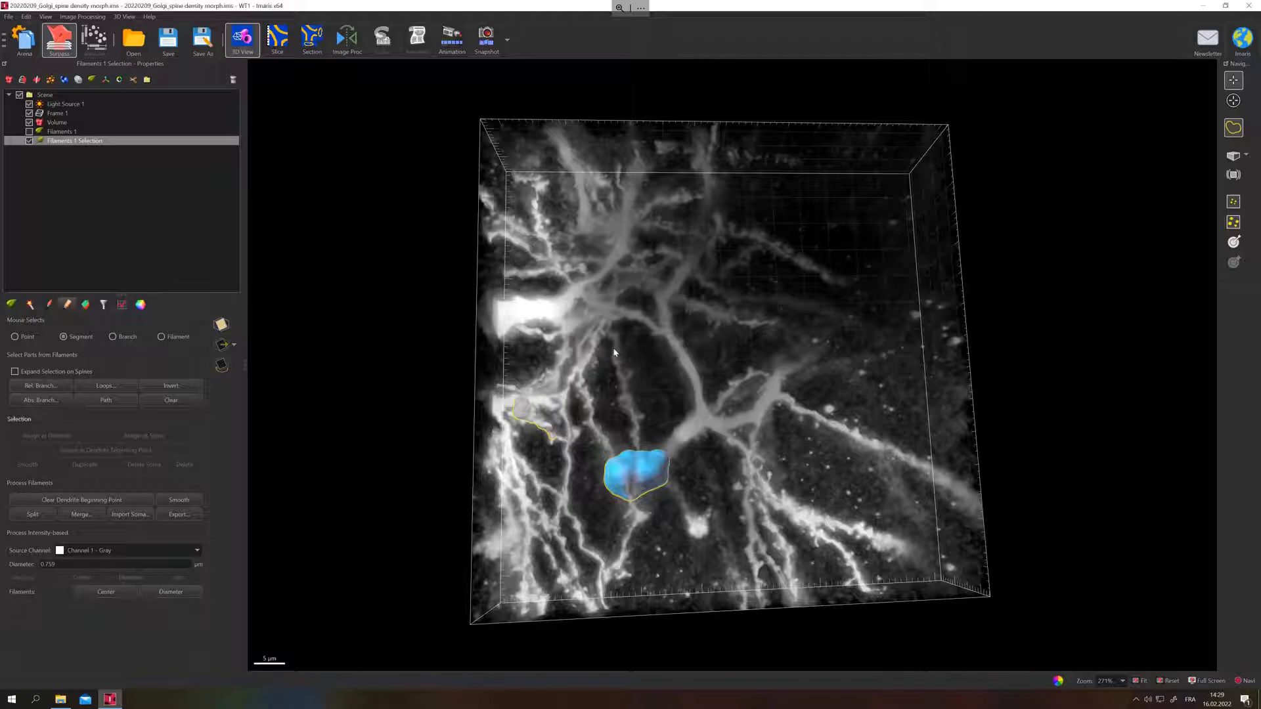
left_click(69, 124)
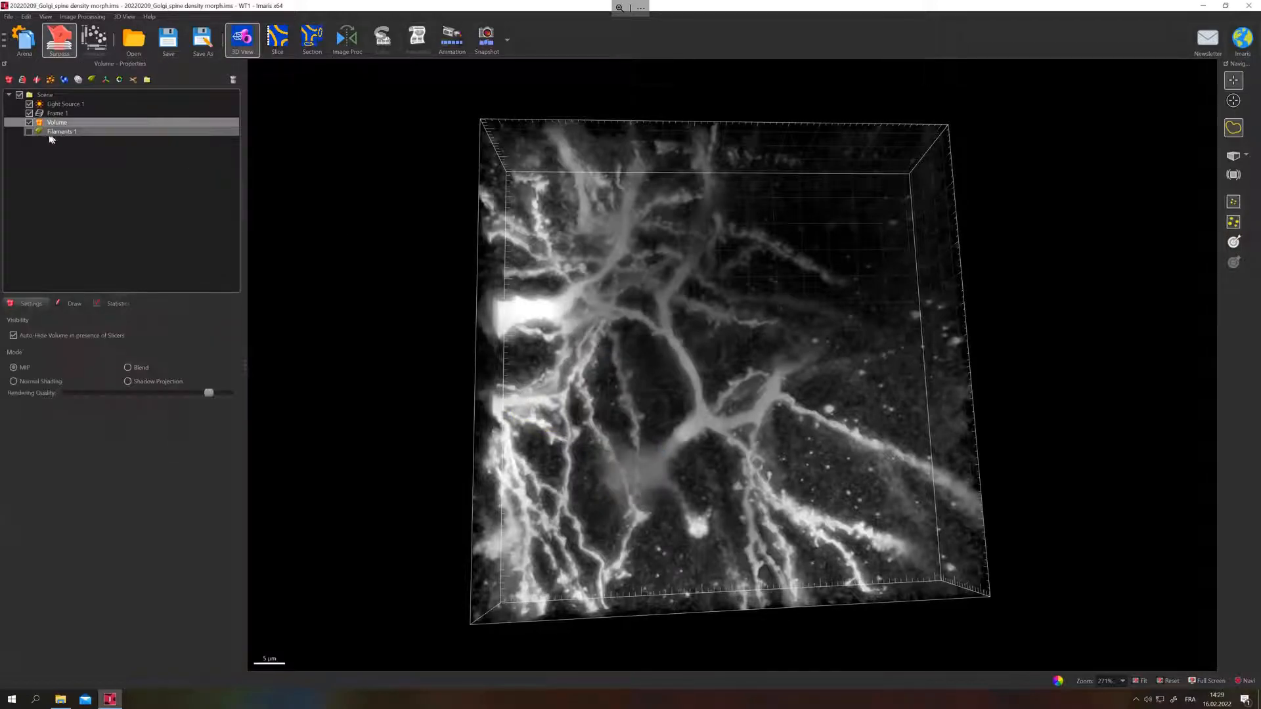
left_click(53, 132)
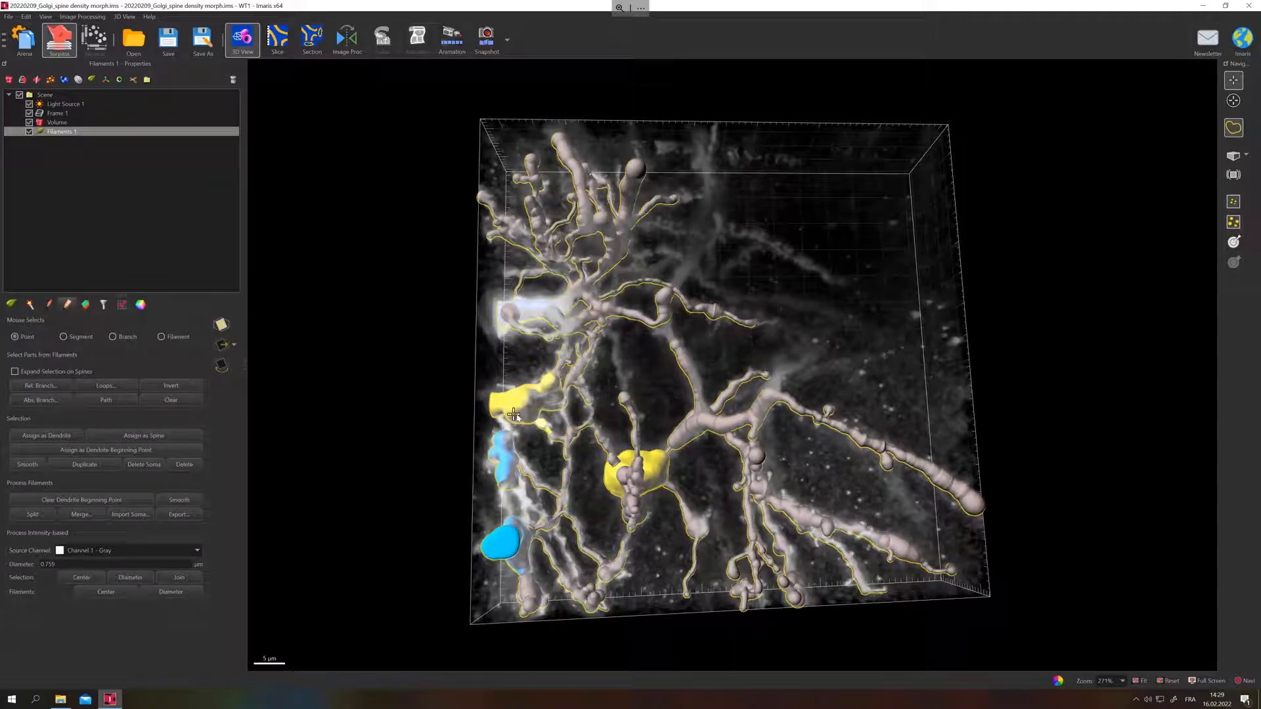
Select the central soma and the bright upper soma at the volume's left edge, and duplicate them into a separate Filaments object.
left_click(515, 362)
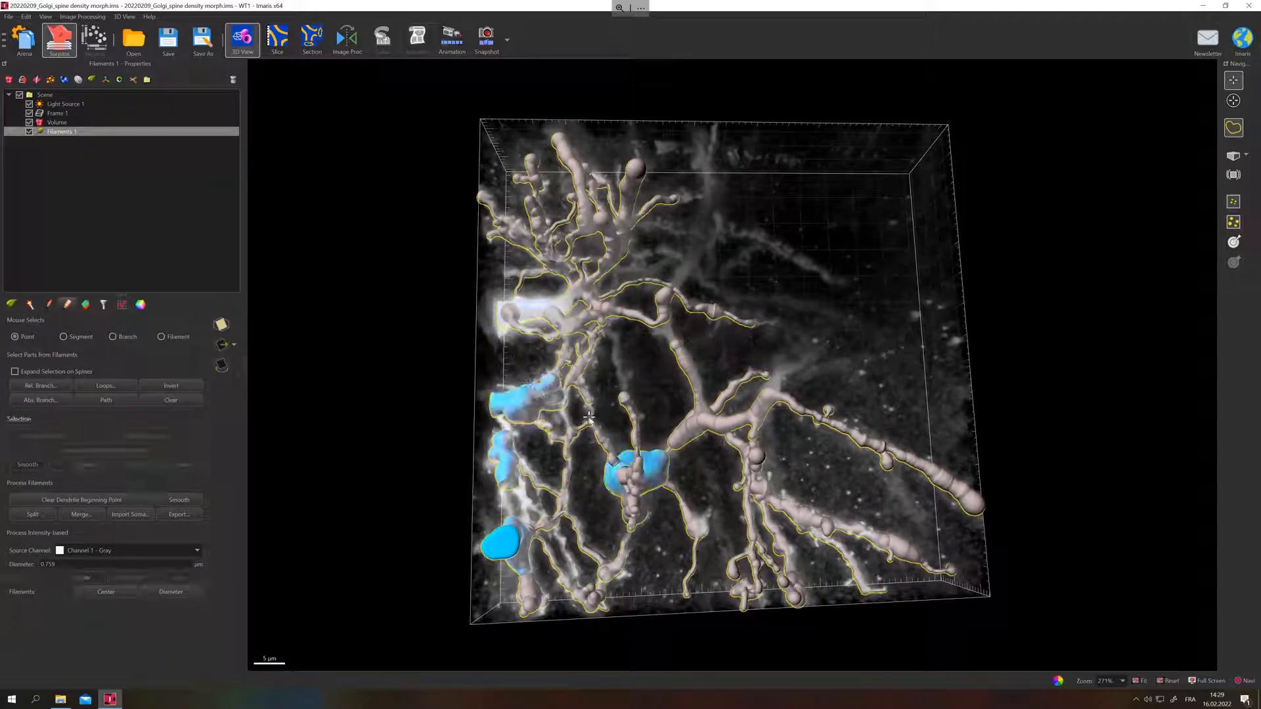
left_click(661, 454)
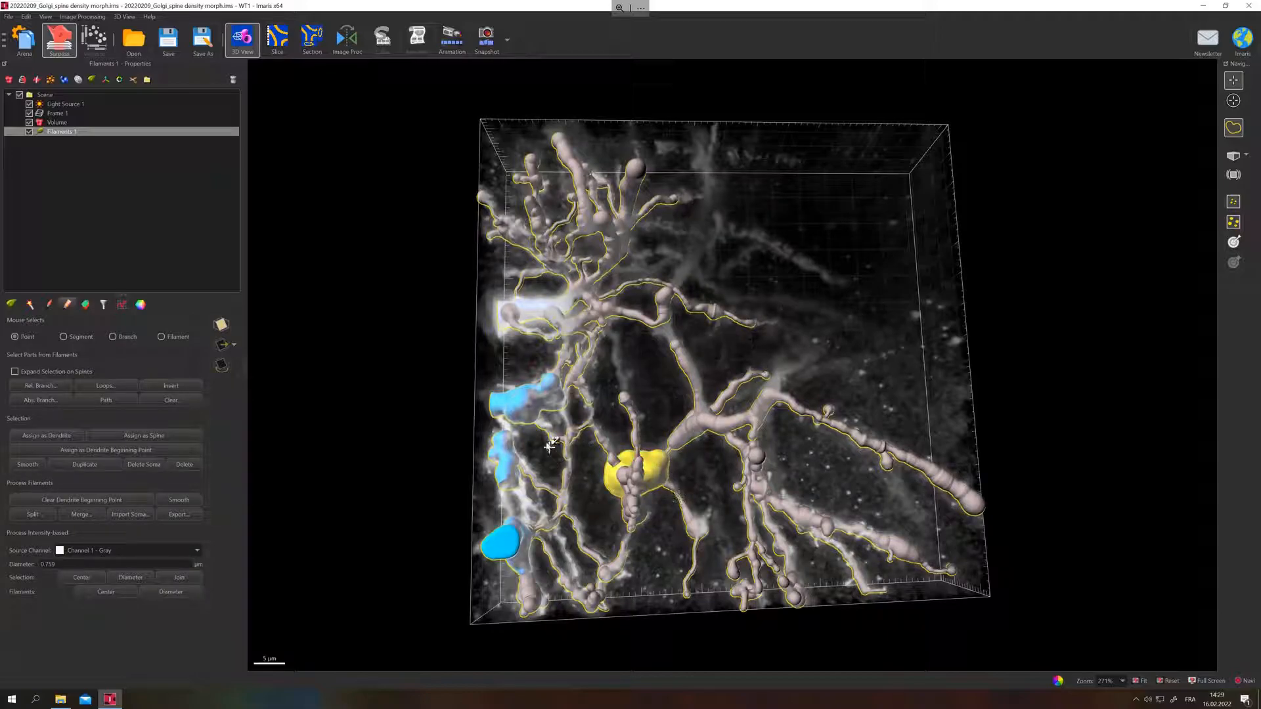
left_click(524, 404, "ctrl")
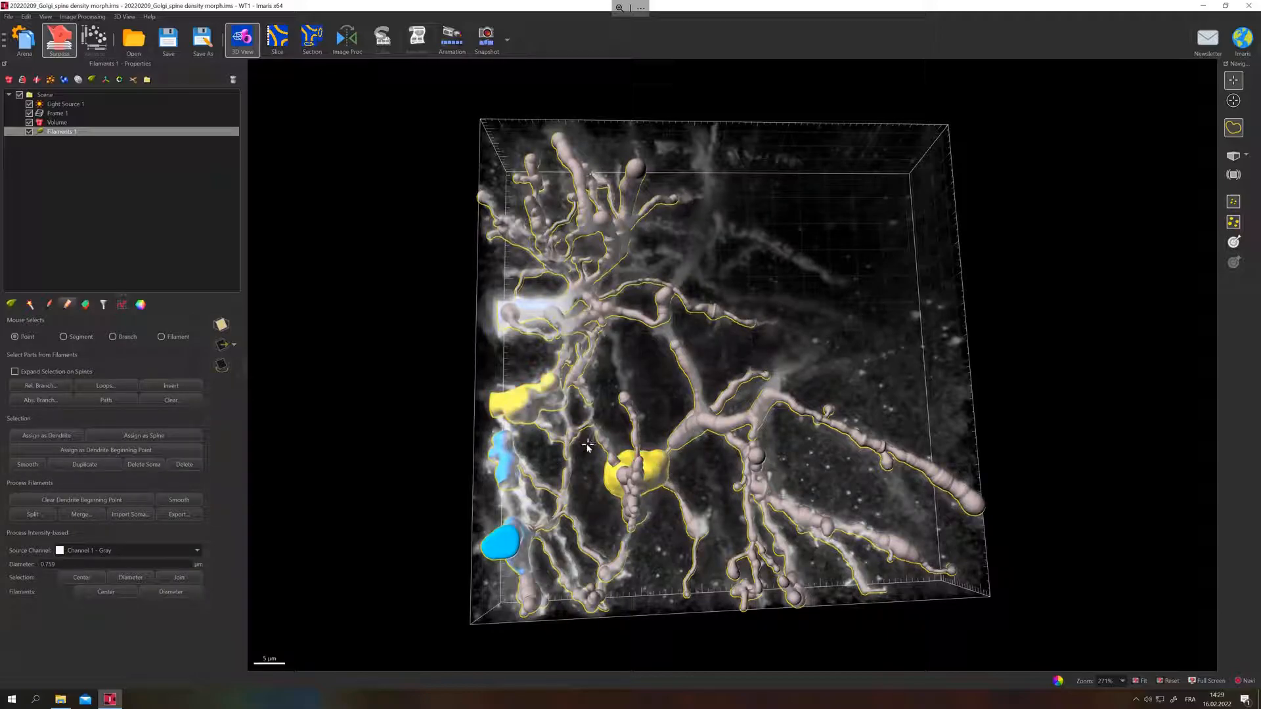
left_click(522, 388, "ctrl")
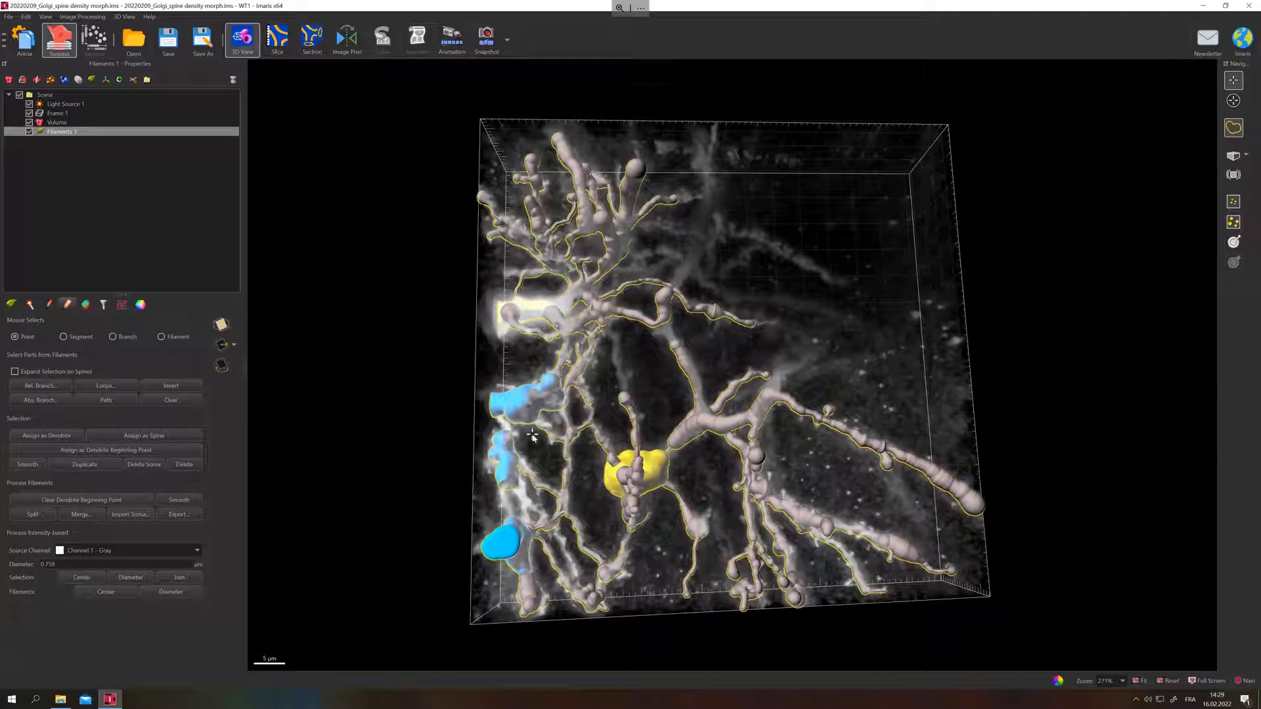
left_click(96, 465)
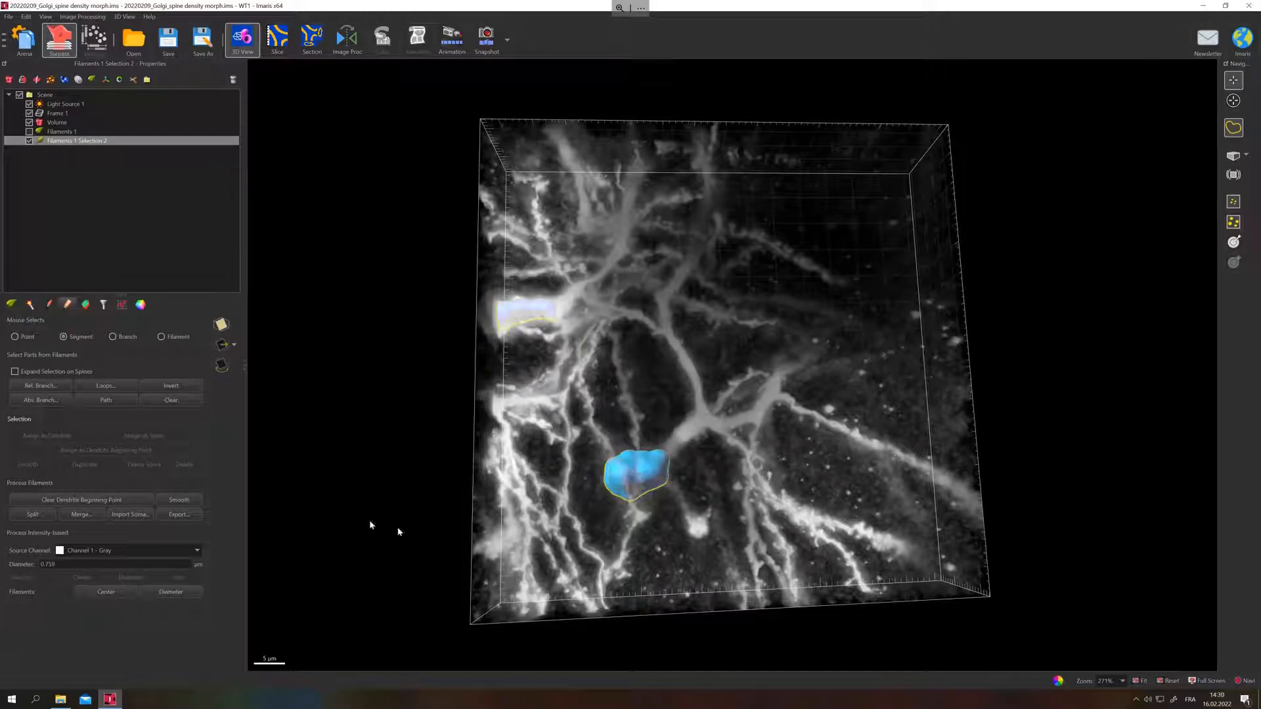
Select the central soma and trace a first dendrite from it with the AutoPath method to the end of the short branch.
left_click_drag(542, 482, 497, 384)
left_click_drag(696, 546, 650, 502)
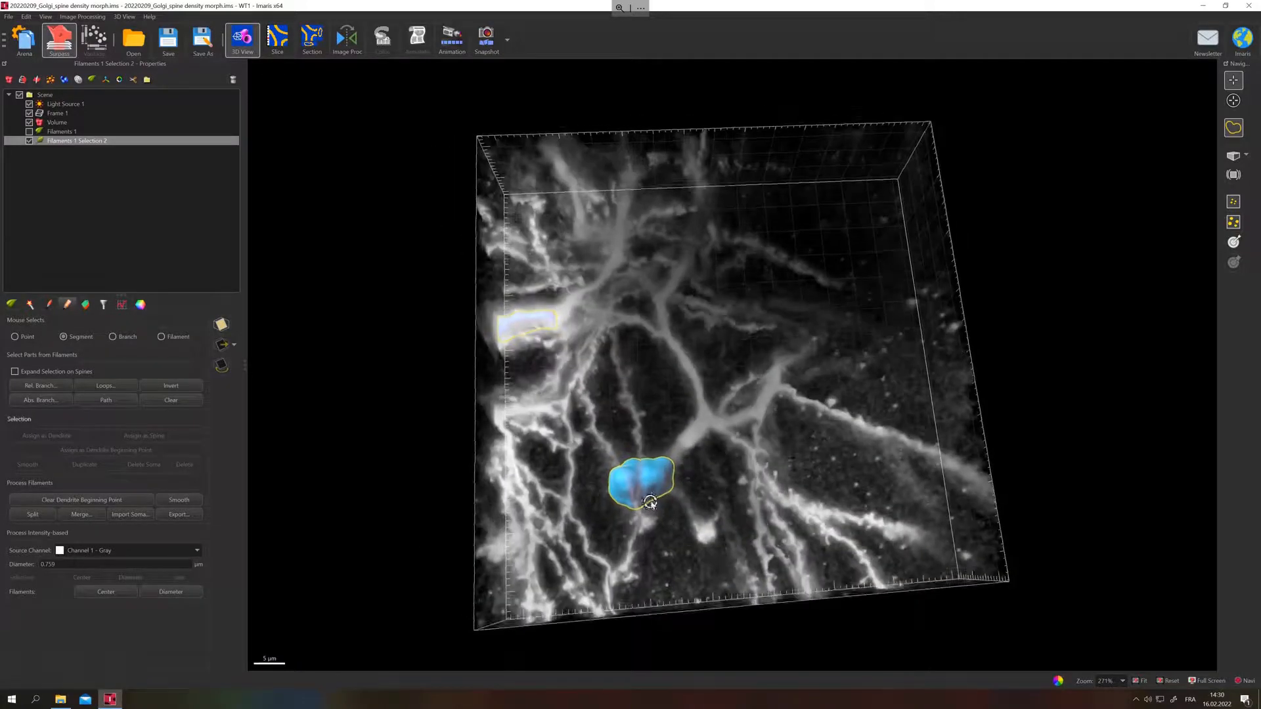
left_click(654, 503)
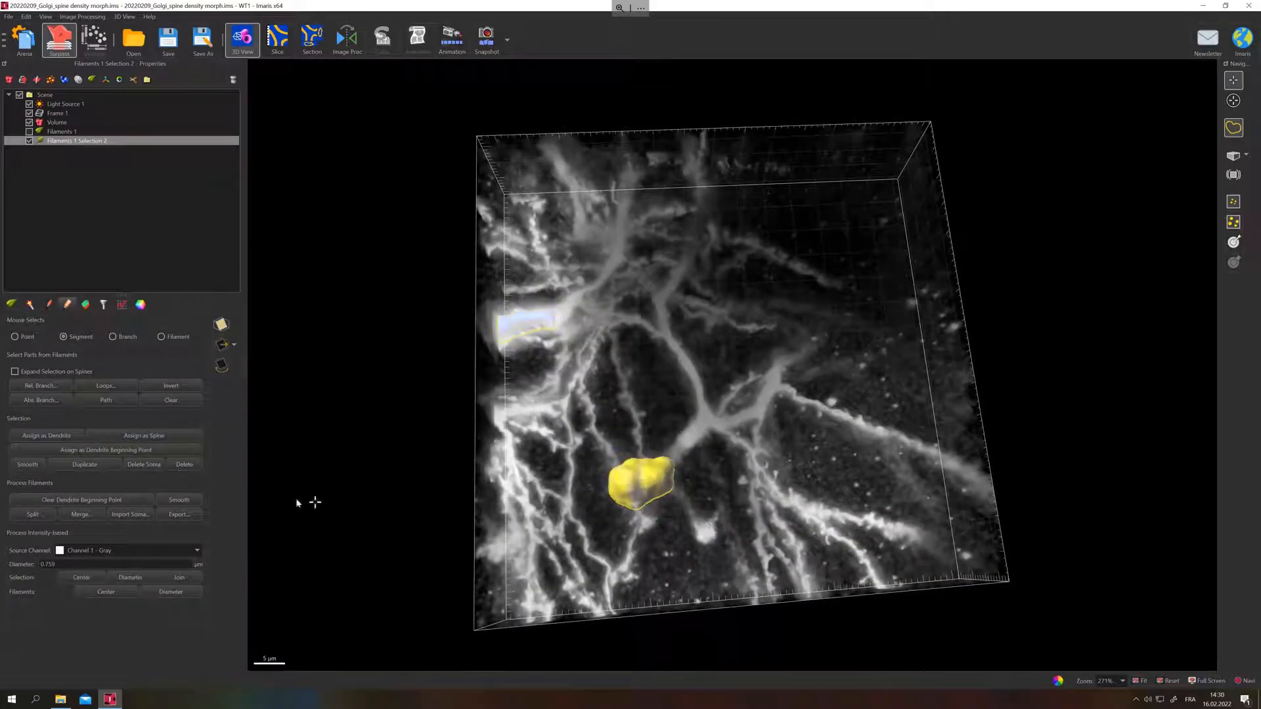
left_click(48, 305)
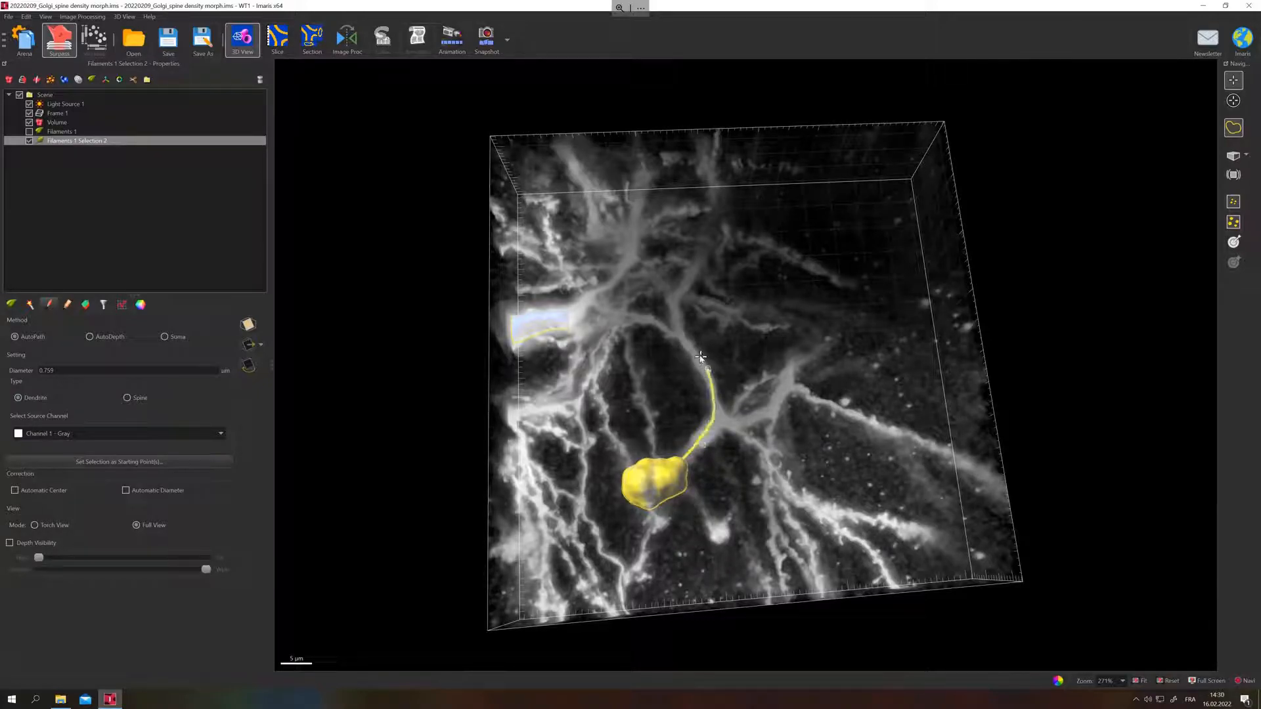
left_click_drag(689, 379, 545, 503)
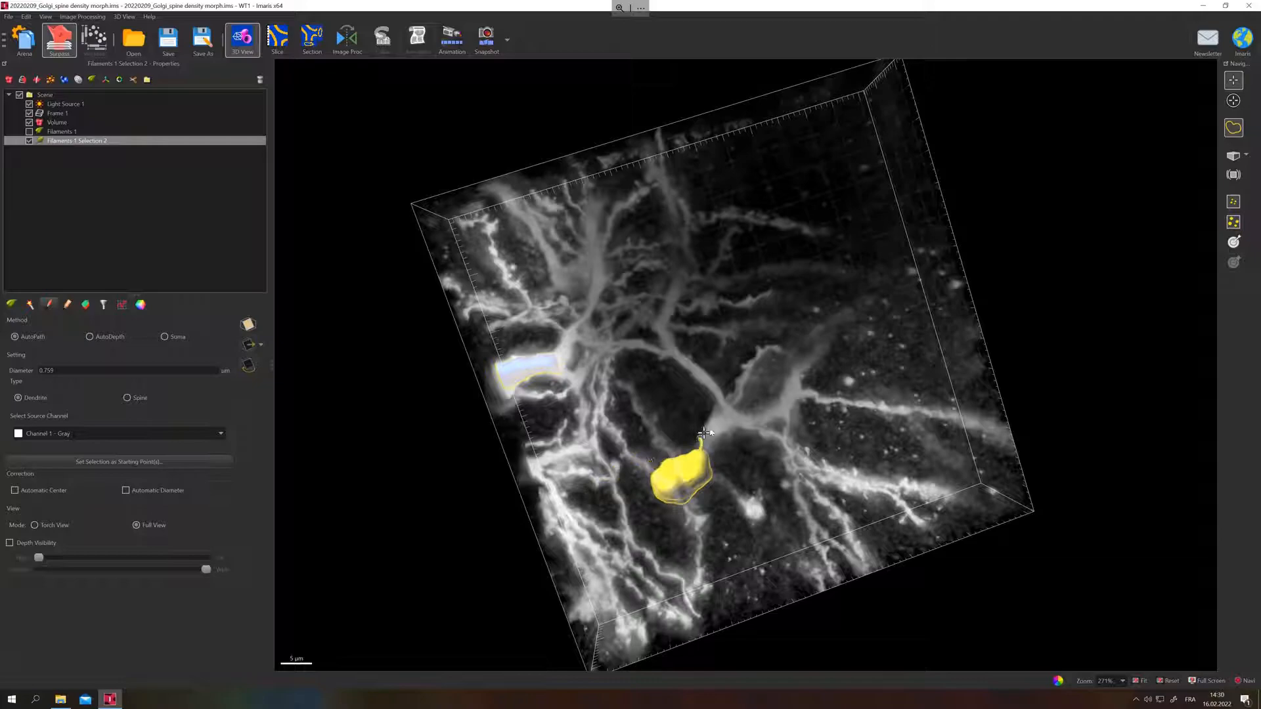
left_click(773, 348, "shift")
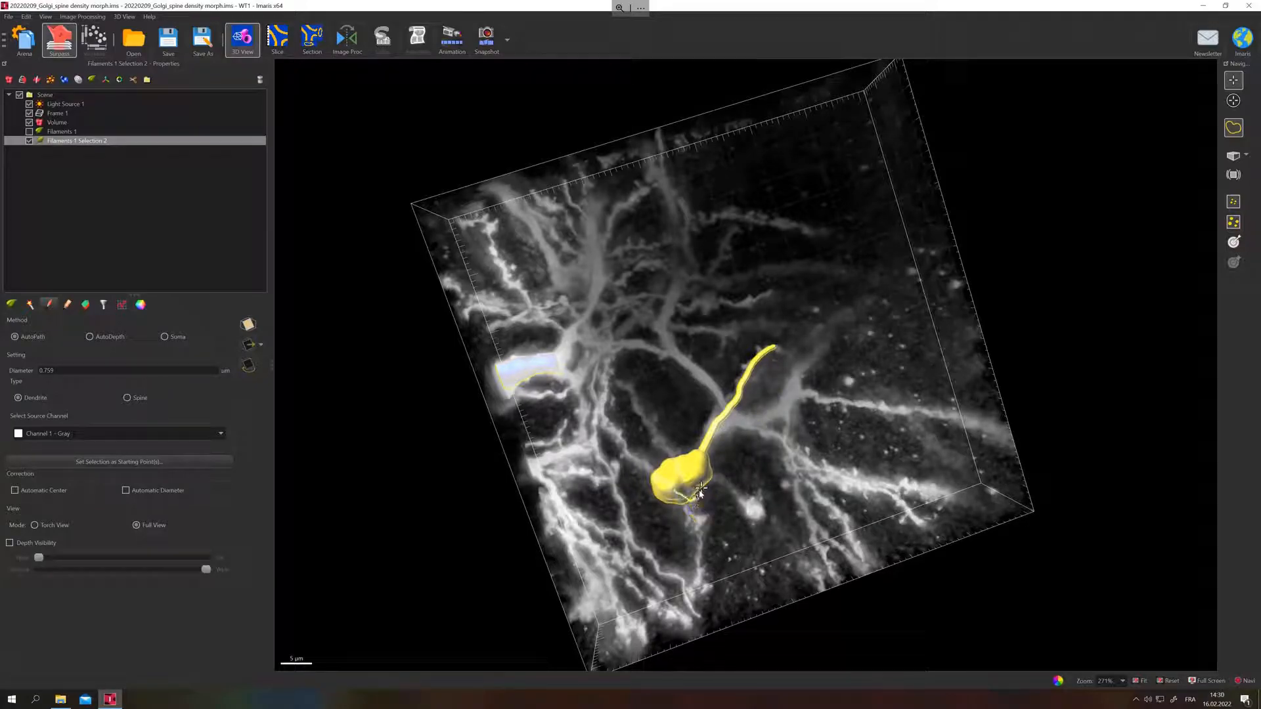
Trace a second dendrite from the first one toward the volume's back, and add a short side branch off it toward the bright upper soma.
left_click_drag(713, 436, 657, 353)
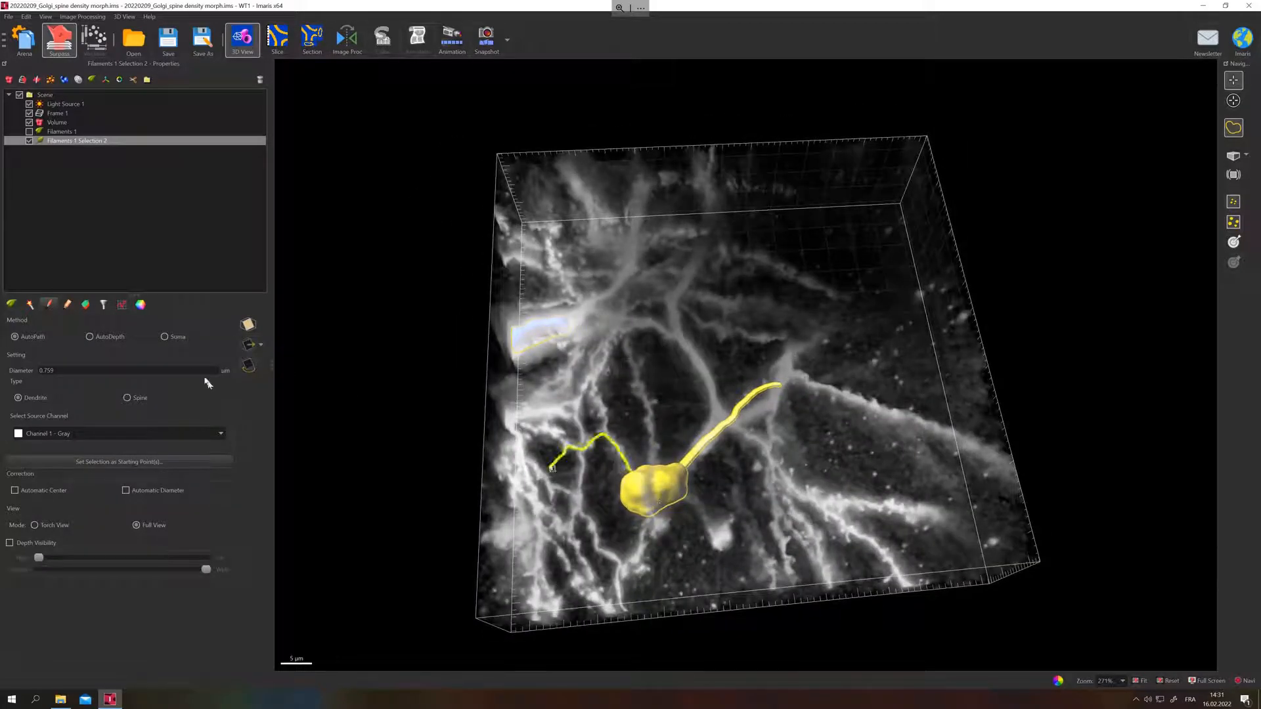
left_click(66, 305)
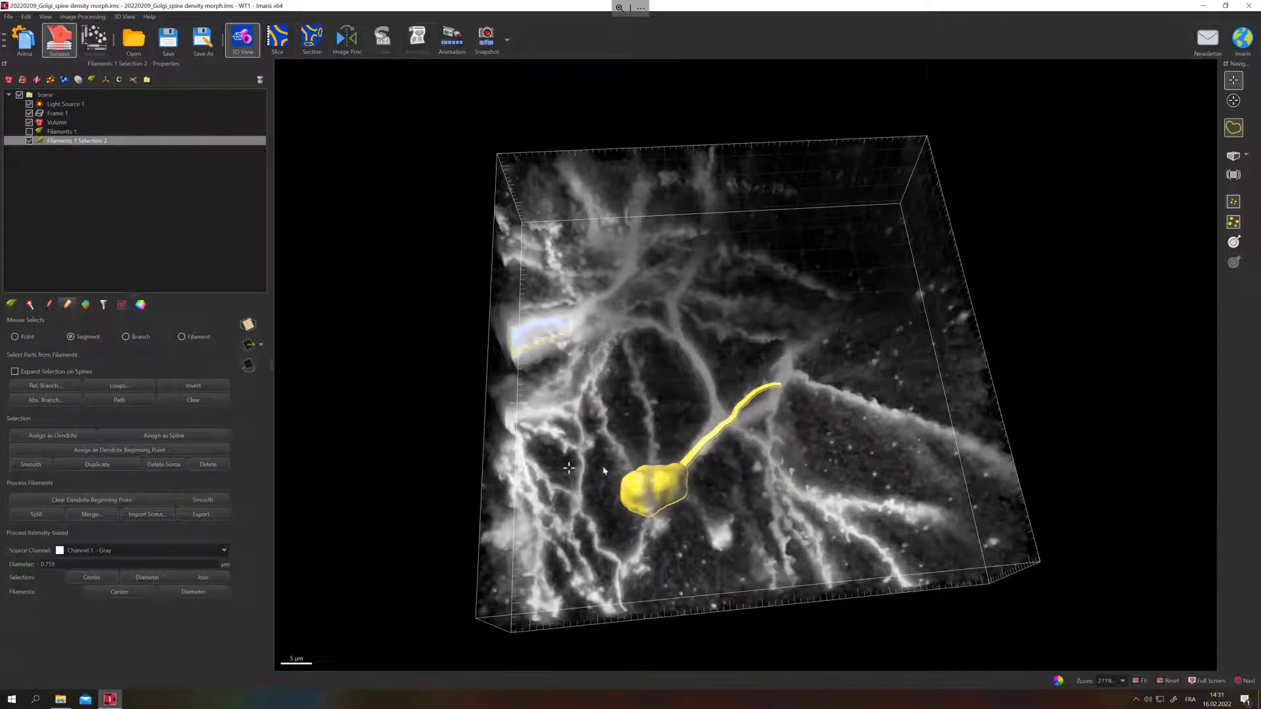
left_click(51, 306)
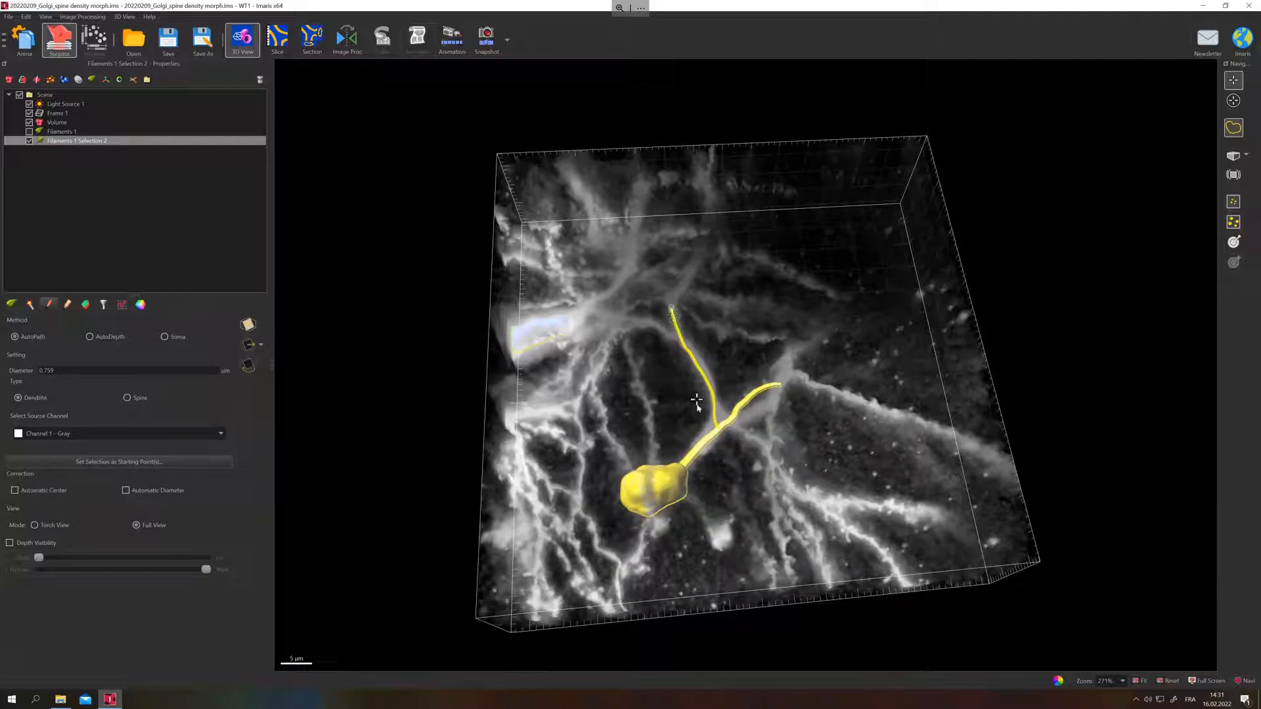
left_click_drag(812, 441, 837, 422)
left_click(670, 323, "shift")
left_click(683, 276, "shift")
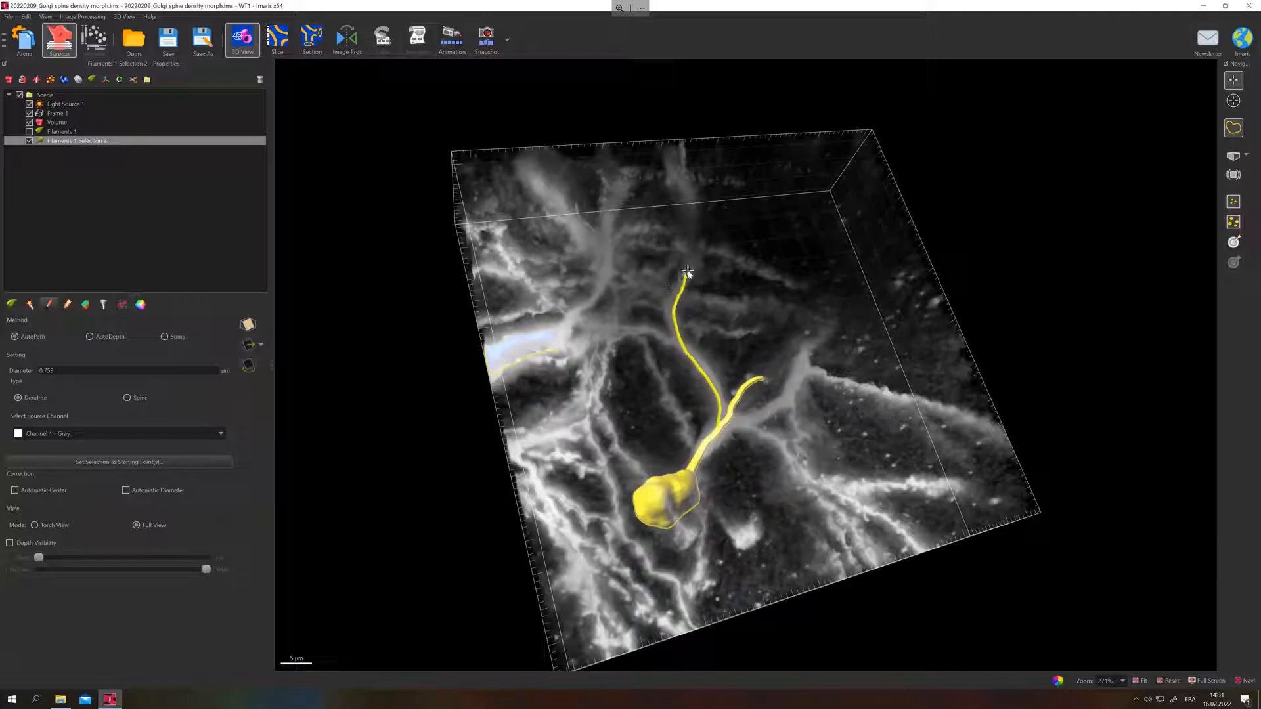
left_click(691, 264, "shift")
left_click(694, 256, "shift")
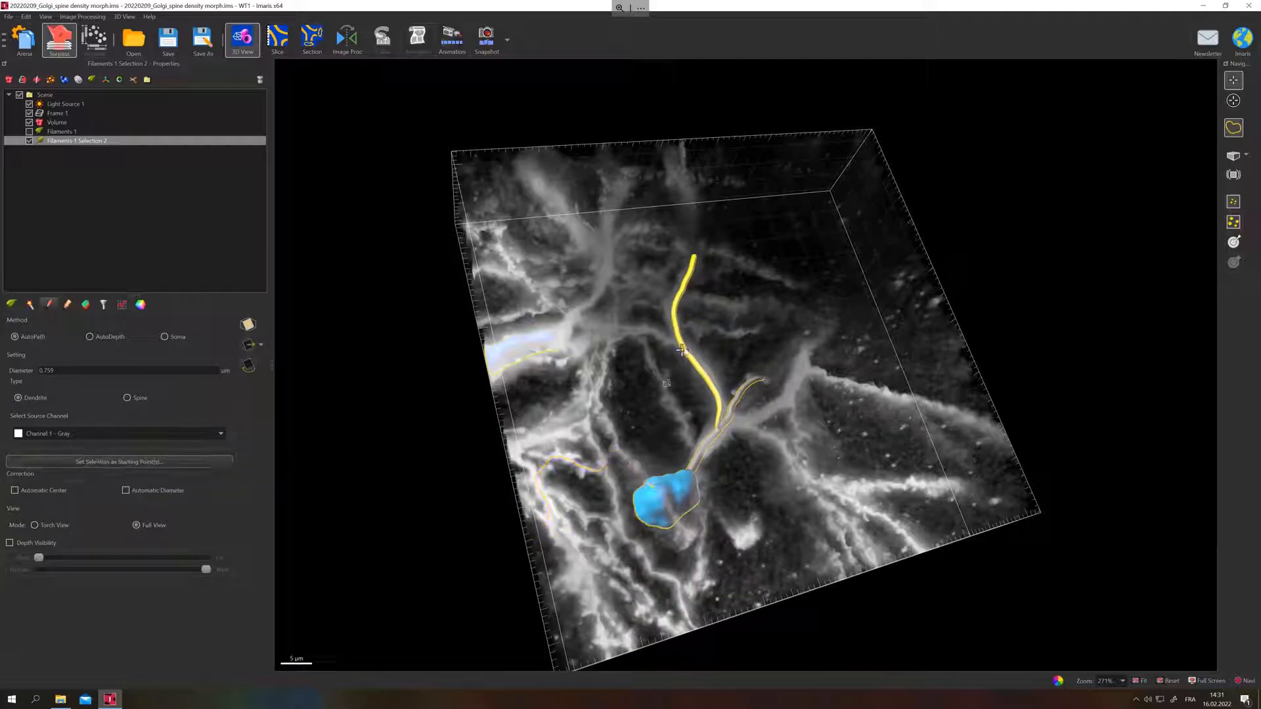
left_click(615, 321, "shift")
left_click(612, 330, "shift")
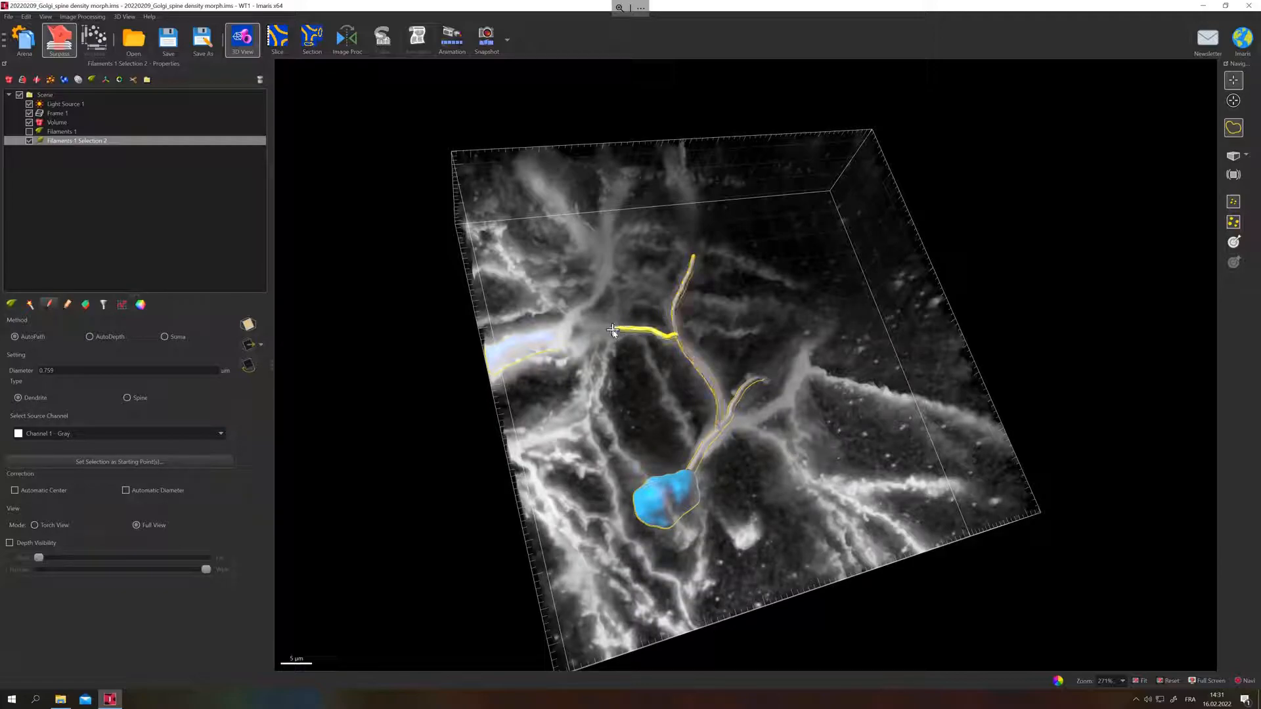
Select the central soma with its trunk segment and trace a new dendrite from the trunk along the right-hand fork to its tip.
left_click(708, 467, "shift")
left_click(68, 307)
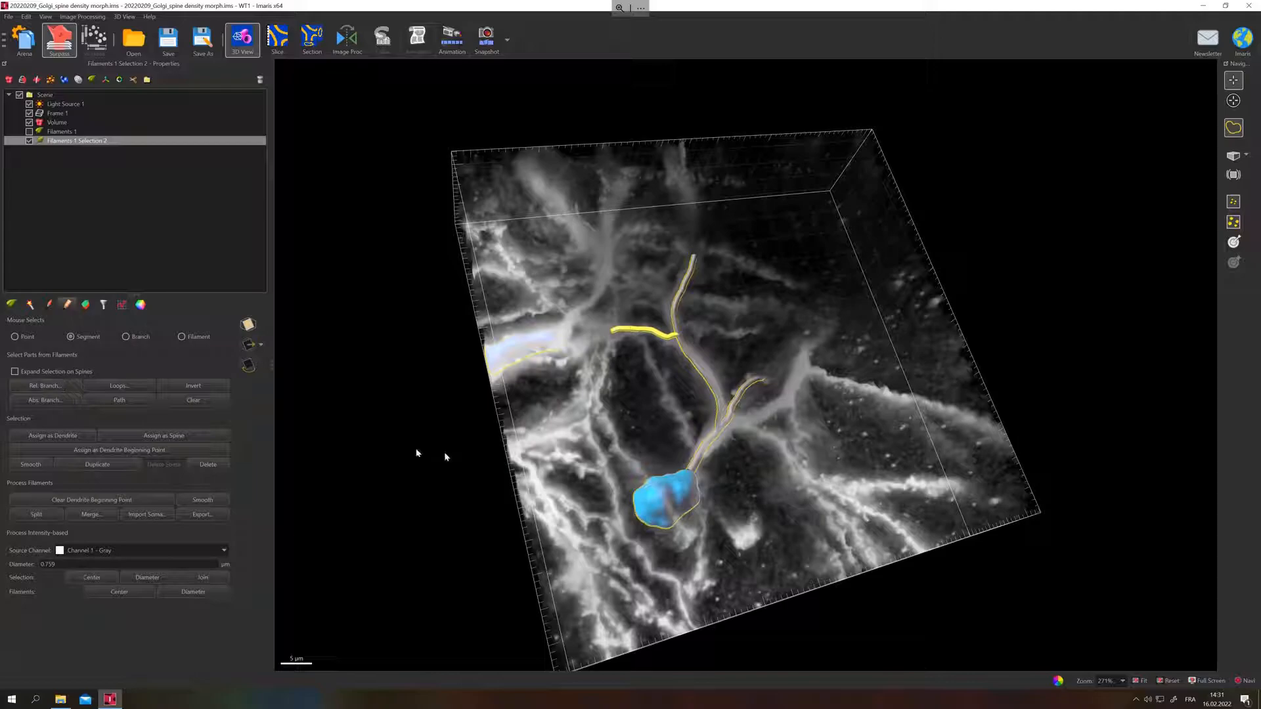
left_click_drag(723, 477, 754, 459)
left_click(695, 465)
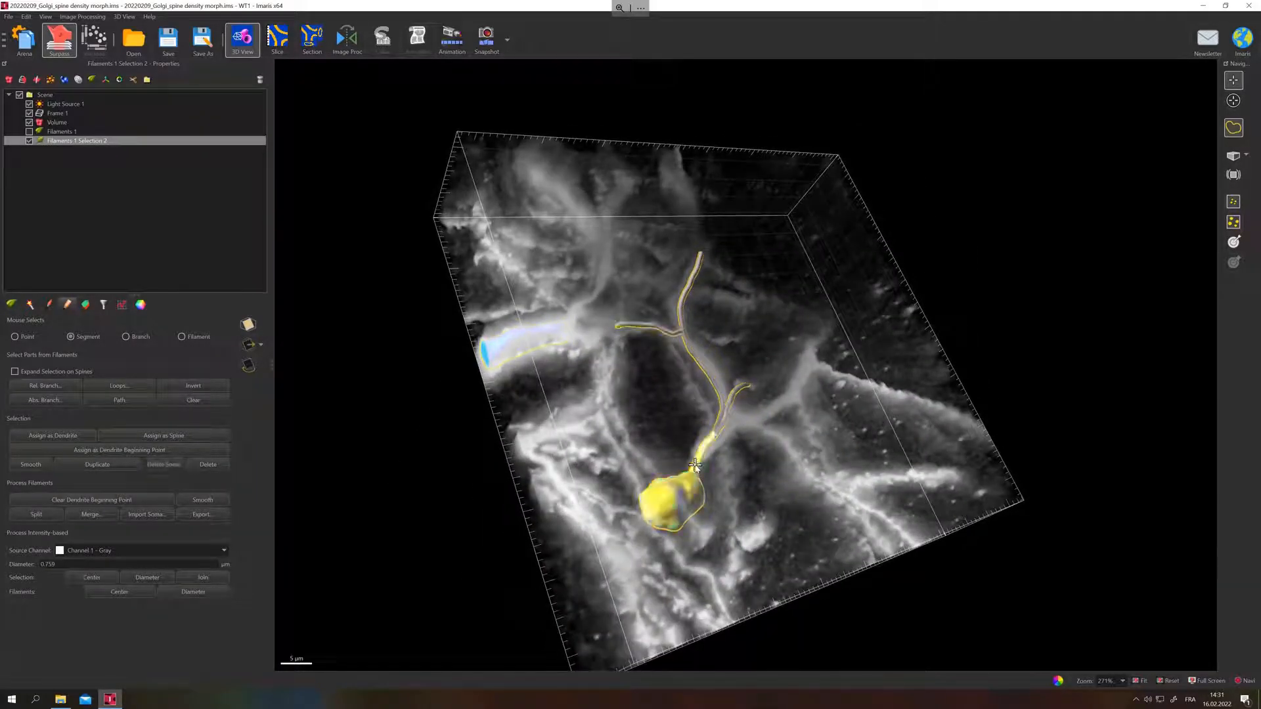
left_click_drag(655, 473, 637, 330)
left_click(720, 424)
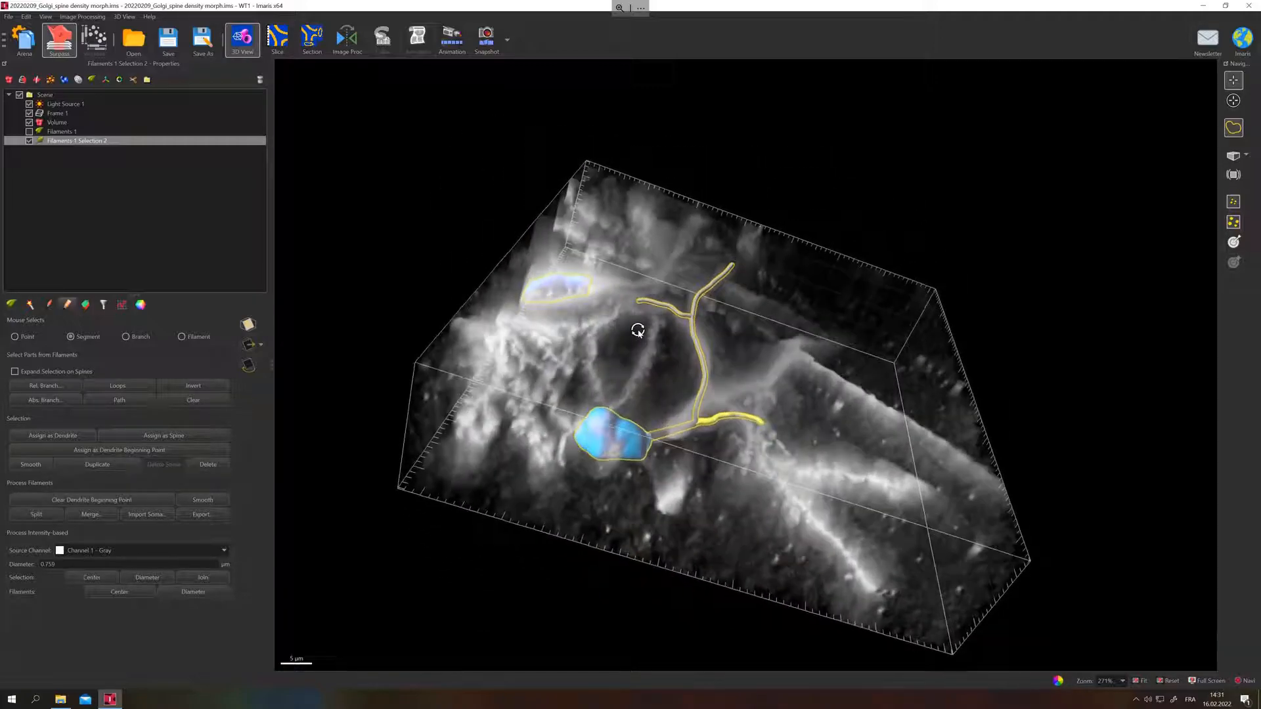
left_click(675, 434)
left_click_drag(680, 477, 597, 450)
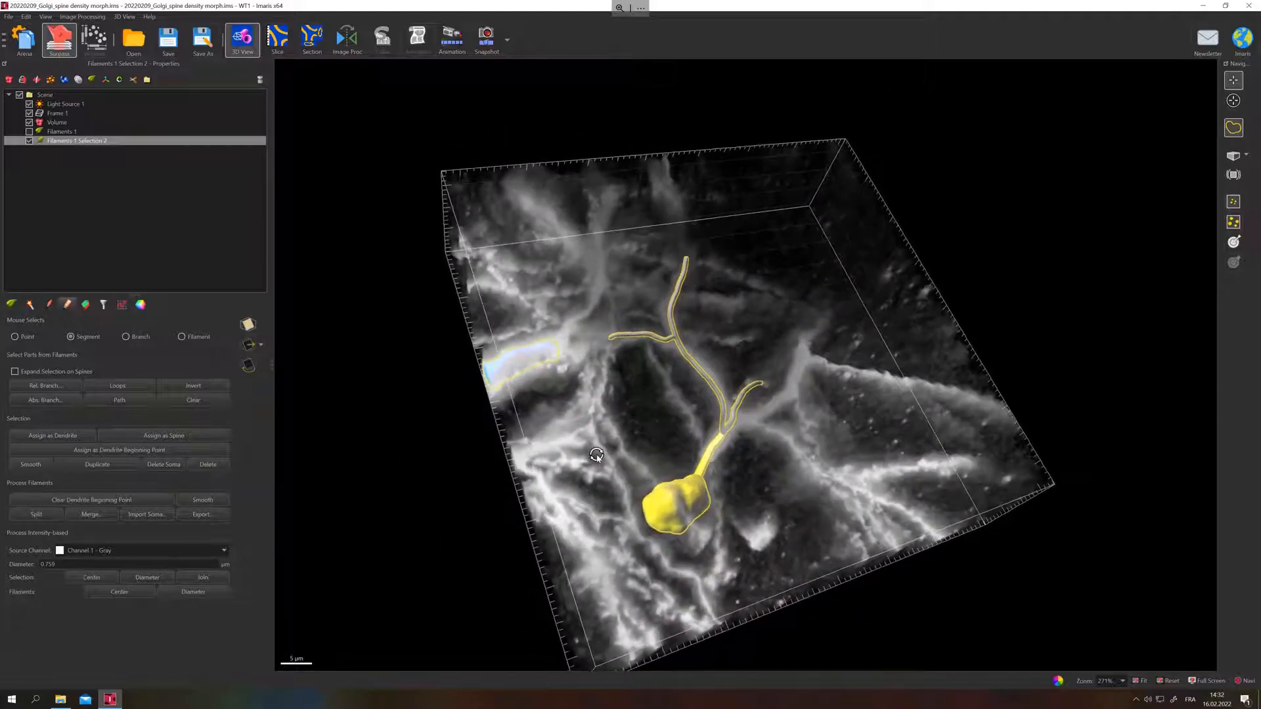
left_click(52, 305)
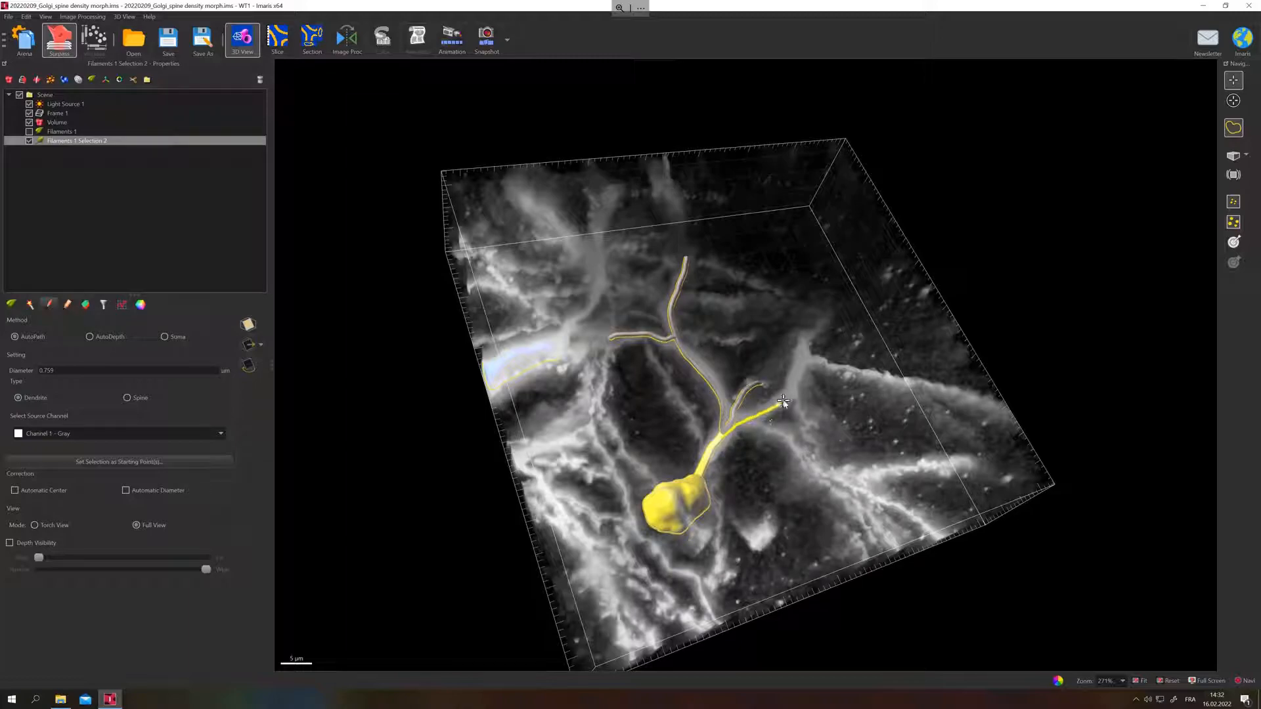
left_click(809, 333, "shift")
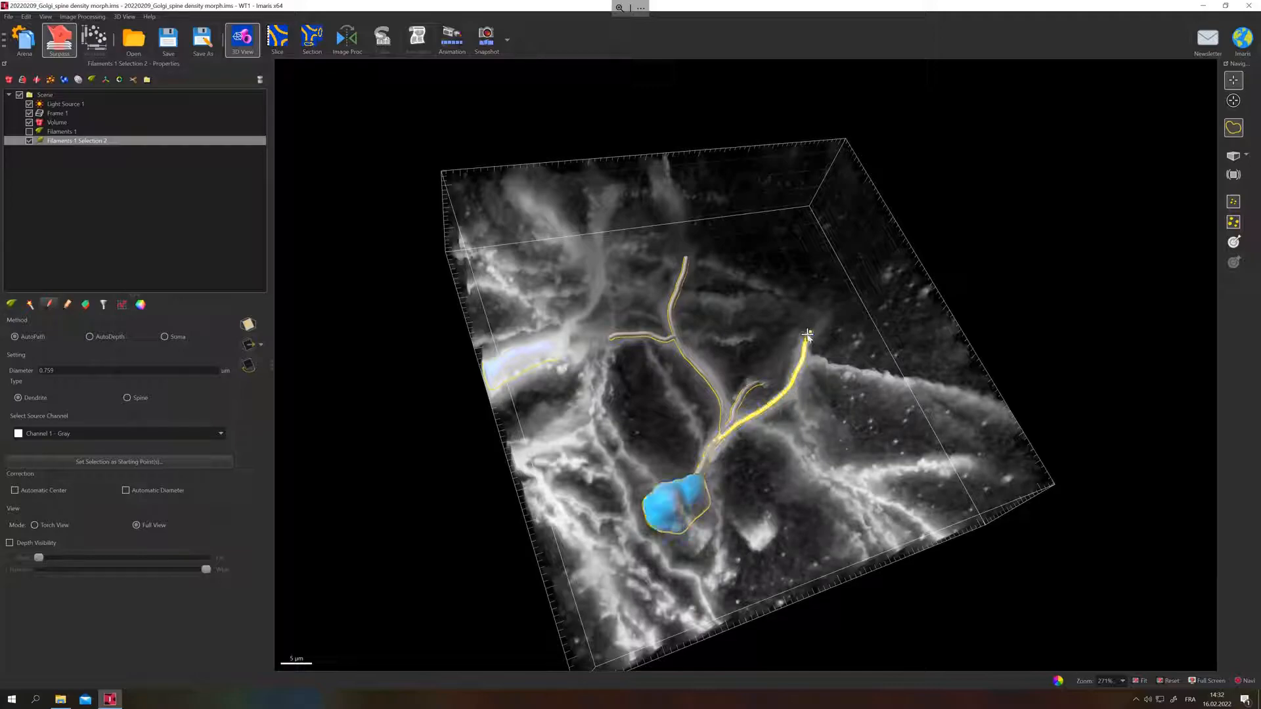
Set the new right-hand dendrite as starting point and trace the long straight branch from it to the volume's right edge.
left_click(105, 465)
left_click_drag(473, 424, 449, 413)
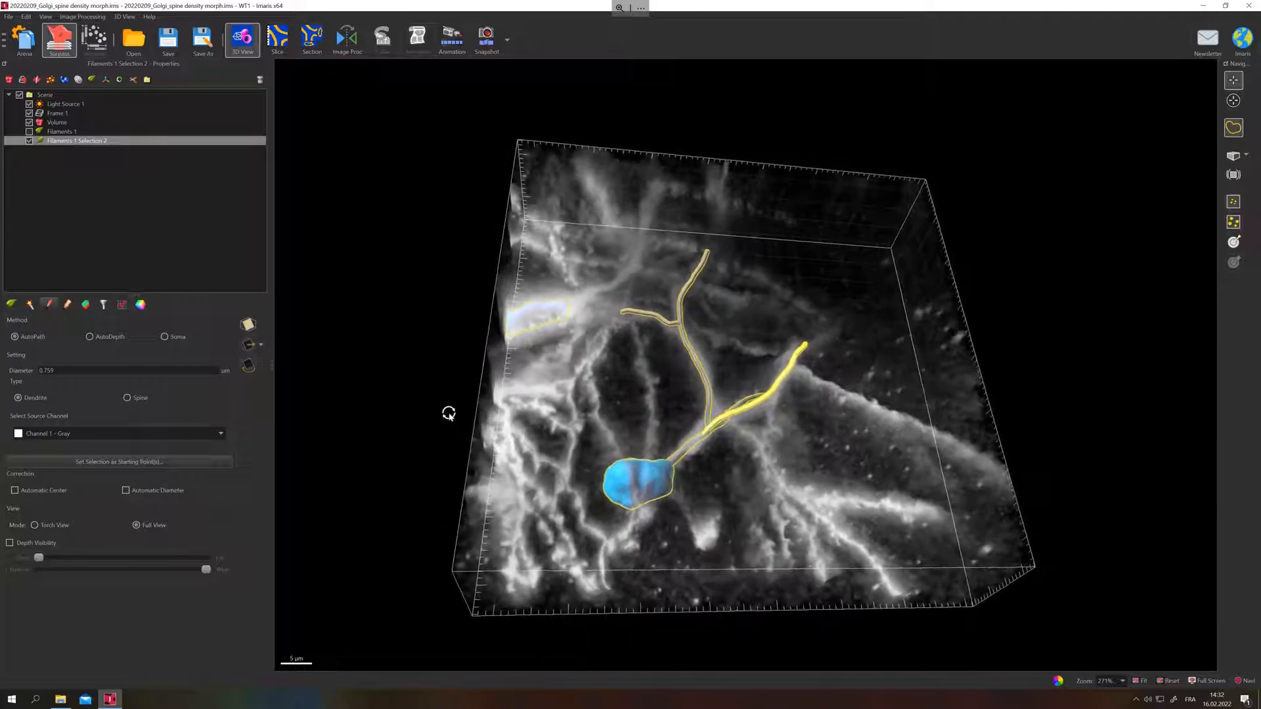
left_click_drag(833, 403, 716, 479)
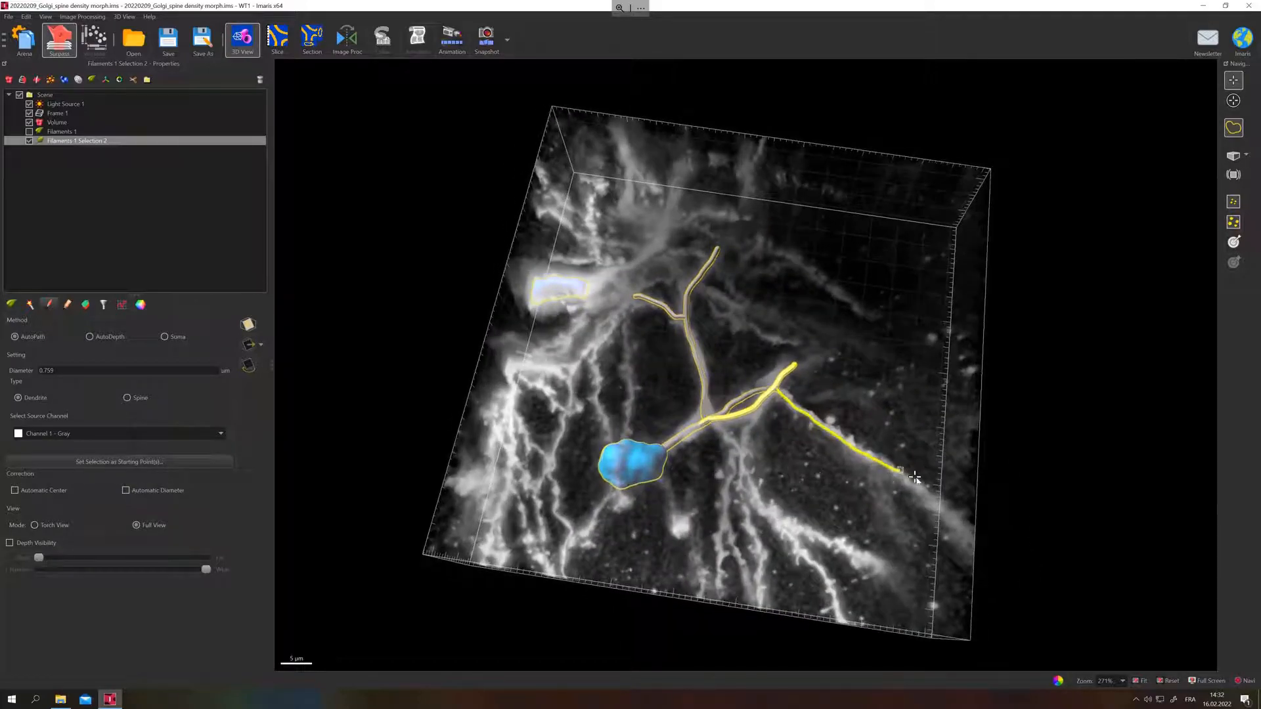
left_click(959, 528, "shift")
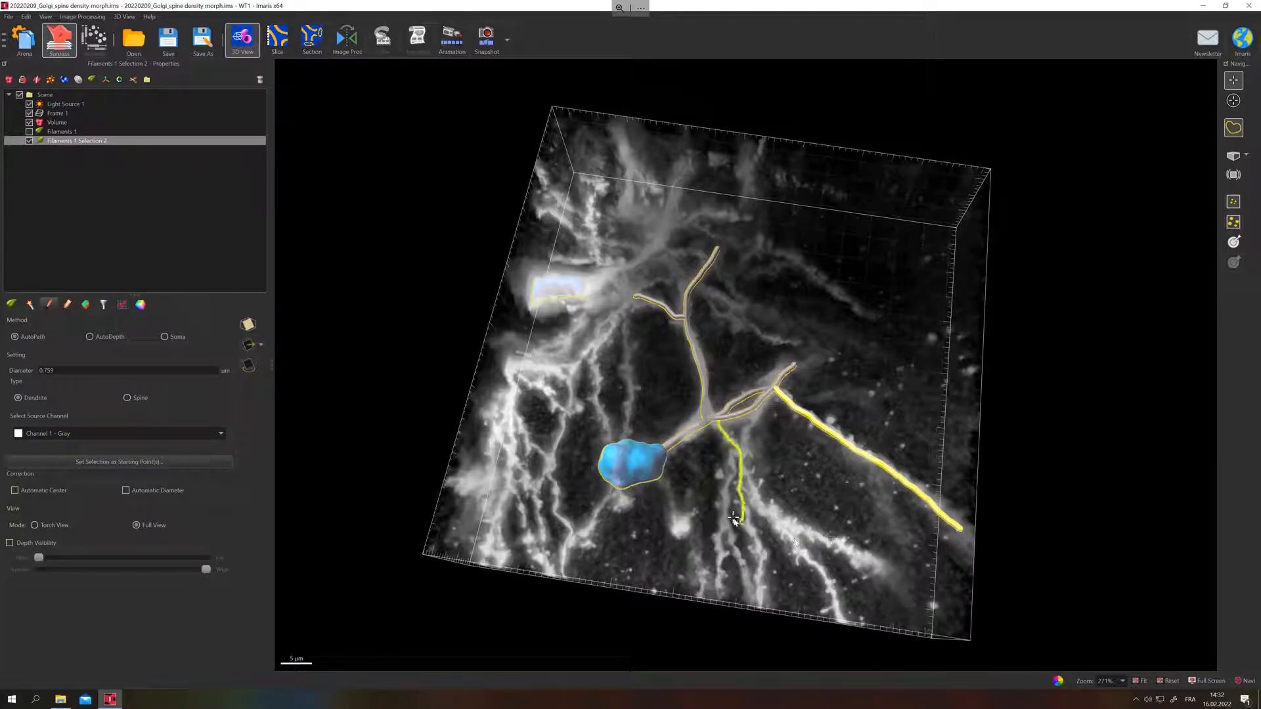
Trace a dendrite from the right-hand branch to the volume's lower-right corner, and add a side branch starting from its middle.
left_click_drag(725, 515, 969, 428)
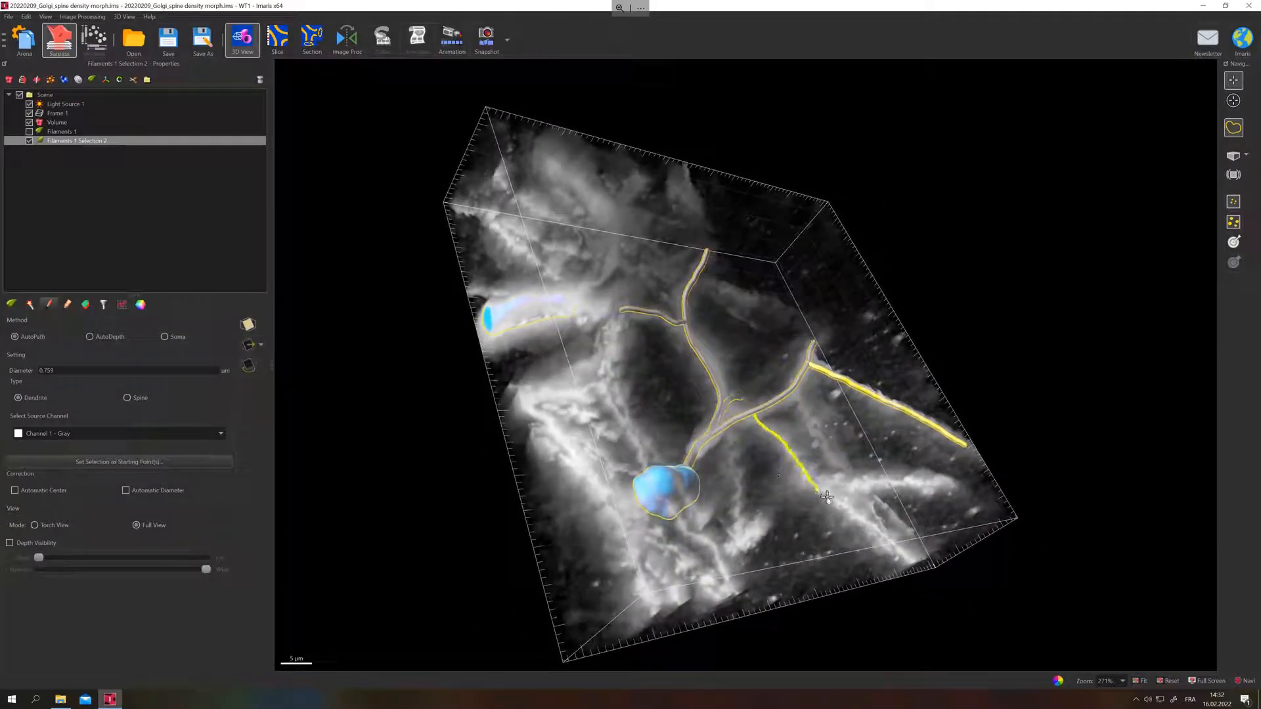
left_click(912, 566)
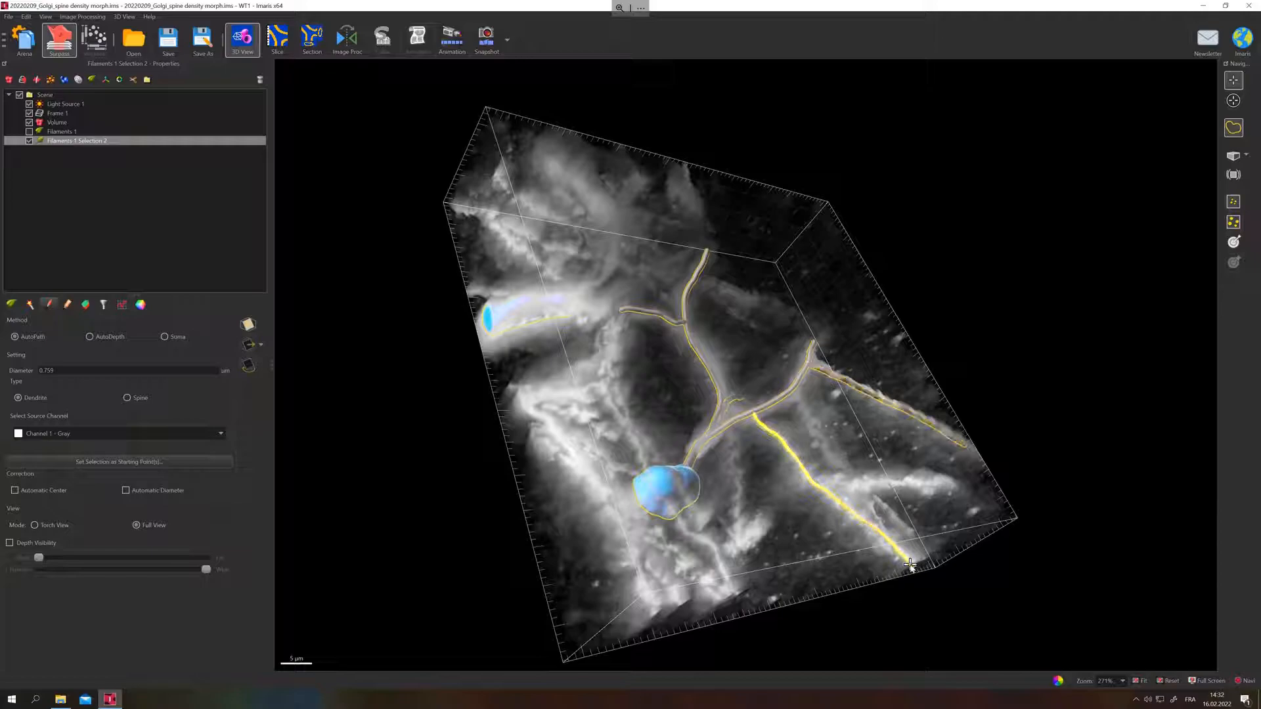
left_click(150, 466)
left_click(827, 481, "shift")
left_click(158, 466)
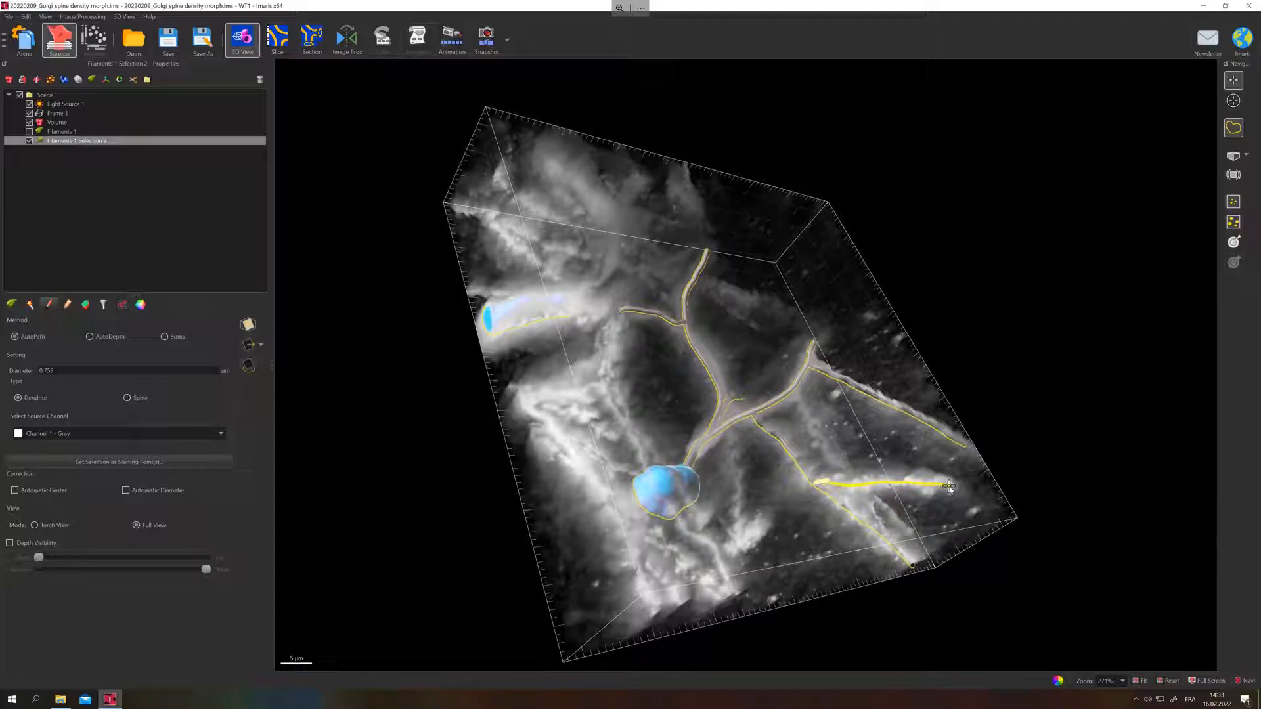
left_click(948, 486, "shift")
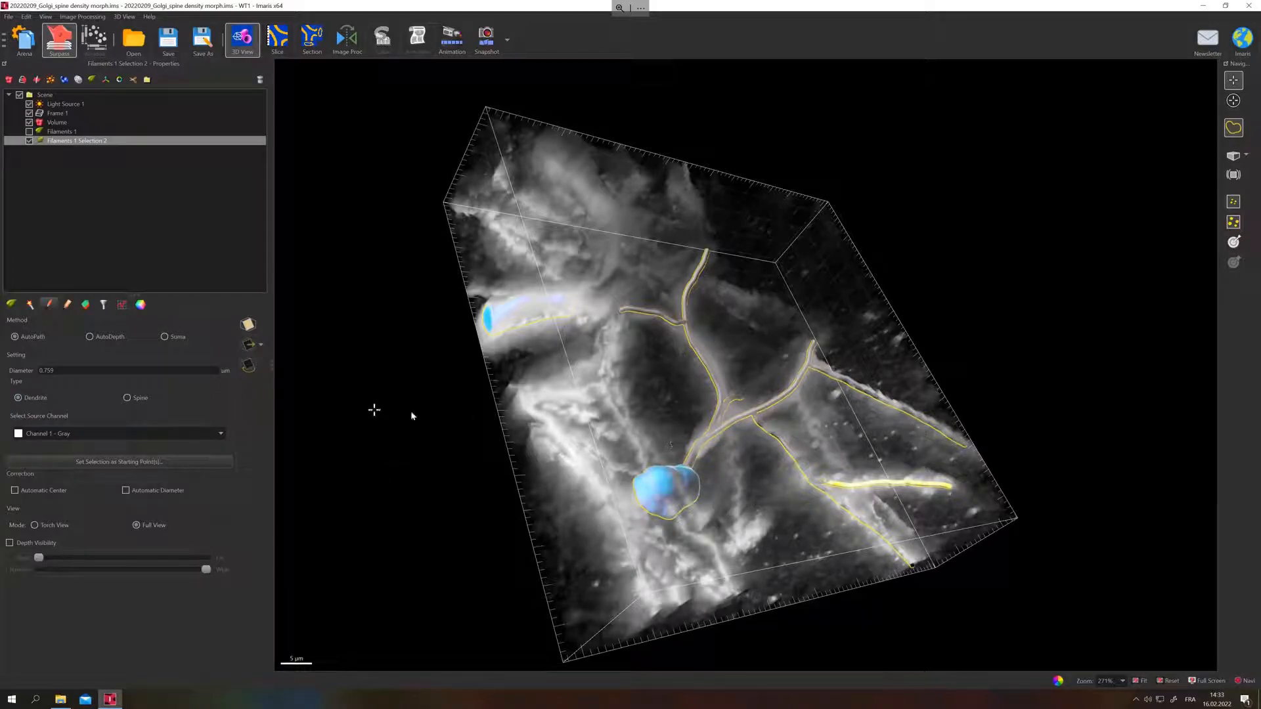
left_click_drag(565, 440, 598, 506)
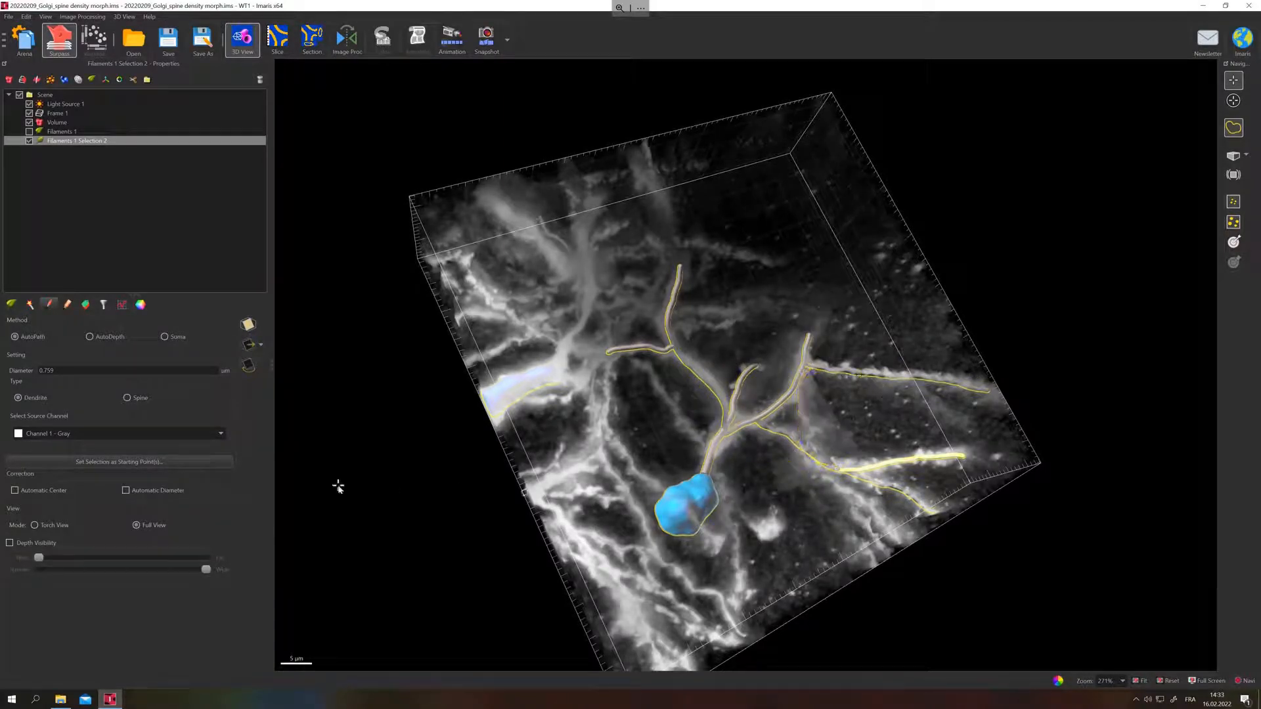
Recompute the spines of the traced filament, setting the dendrite diameter threshold to 3.20 and enabling spine detection on Channel 1.
left_click(30, 304)
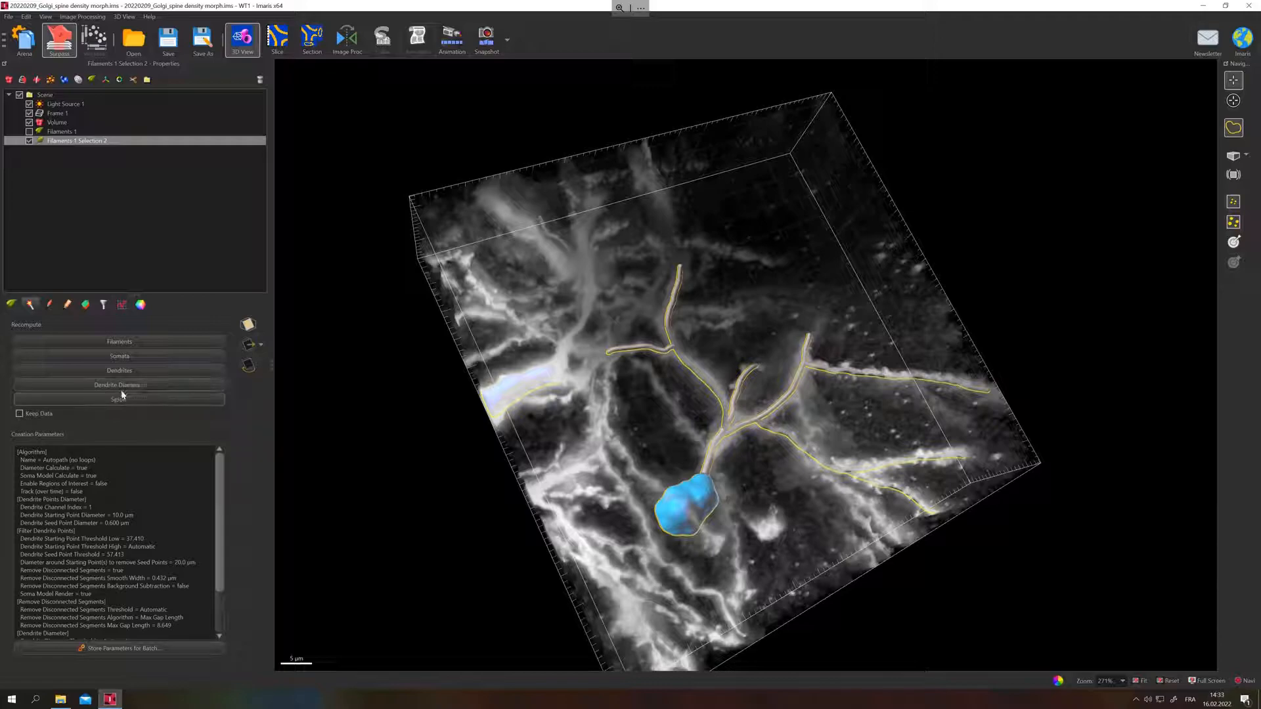
left_click(134, 399)
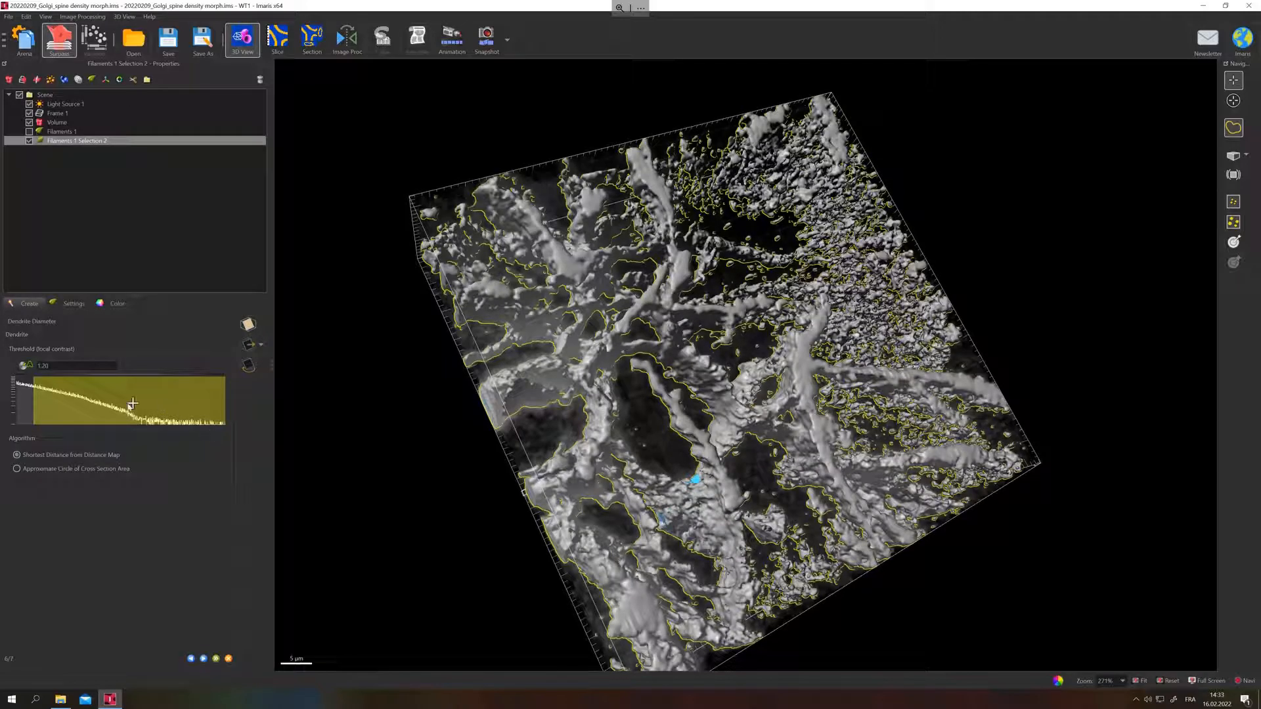
mouse_move(45, 403)
left_mouse_down()
mouse_move(97, 406)
mouse_move(66, 406)
left_mouse_up()
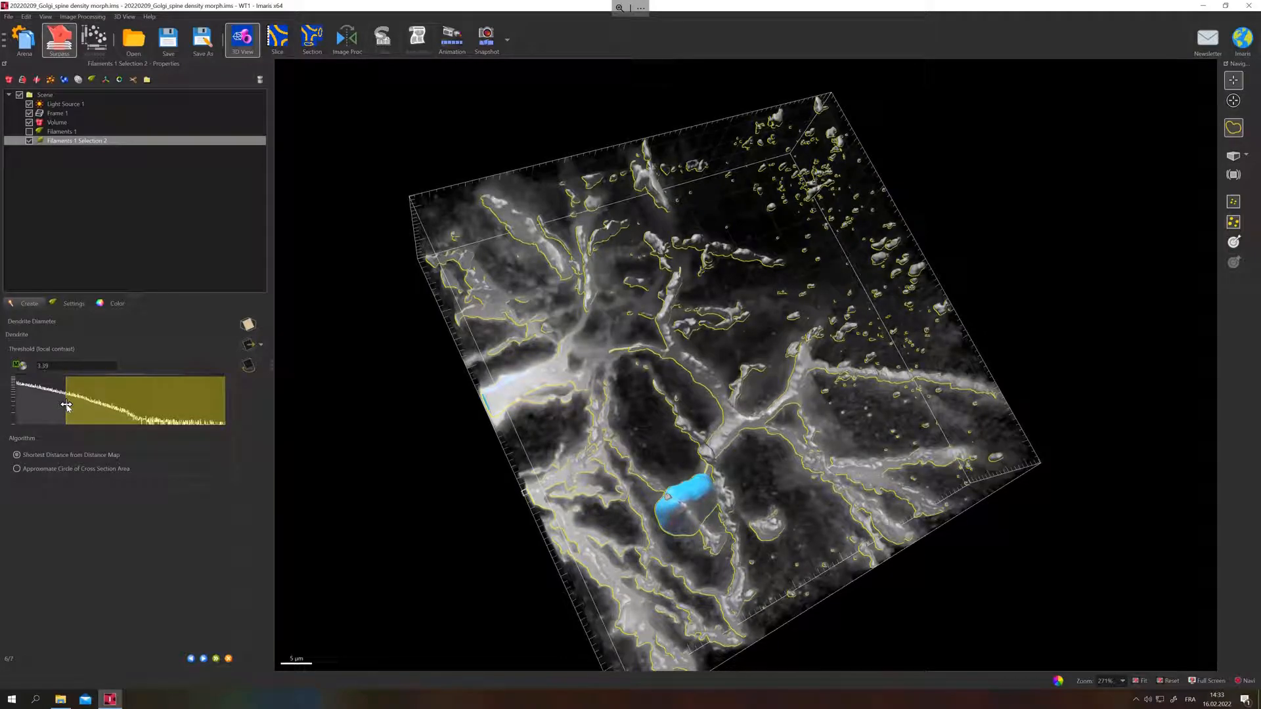
left_click(204, 659)
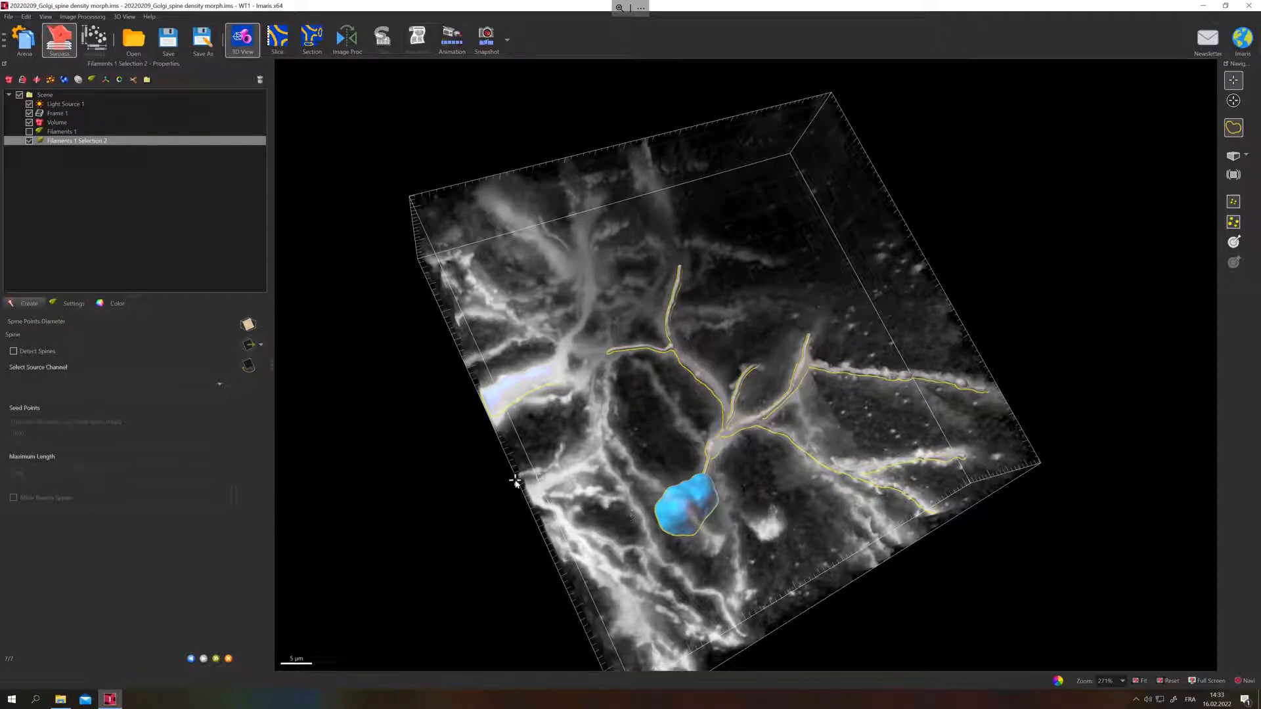
left_click(14, 352)
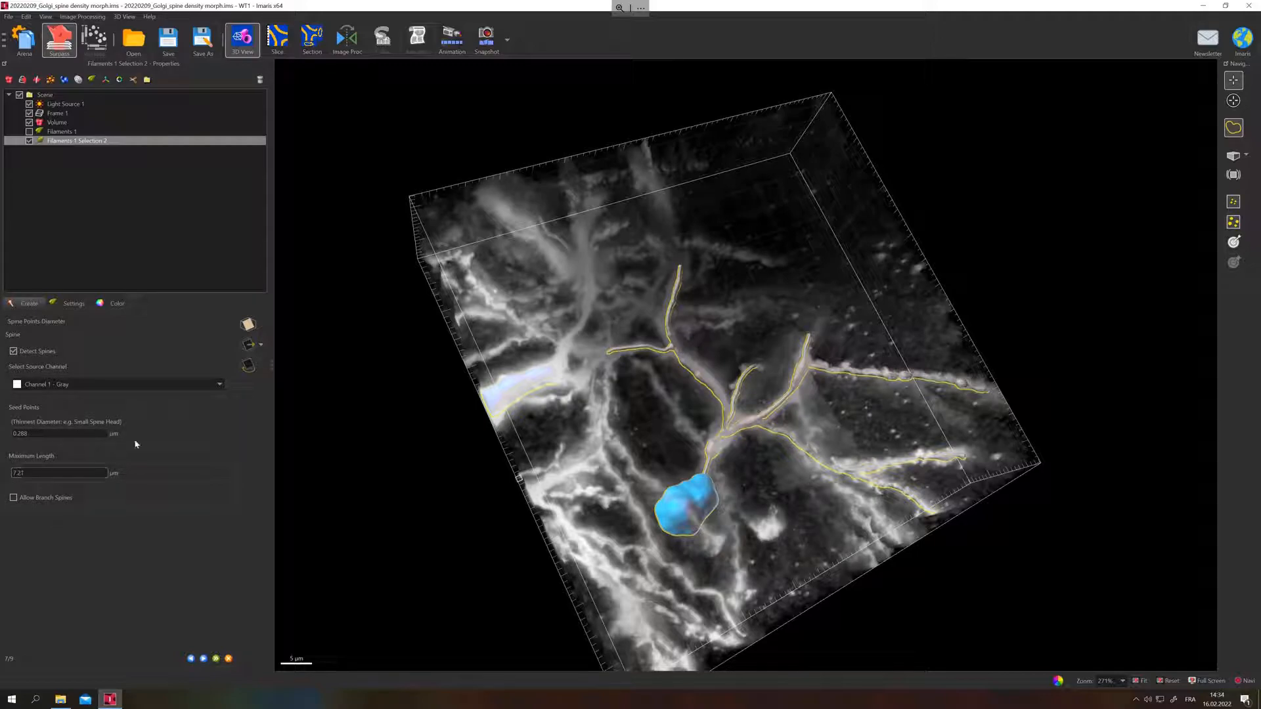
In the slice view, measure the length of a spine near the lower end of the bright dendrite.
left_click(279, 43)
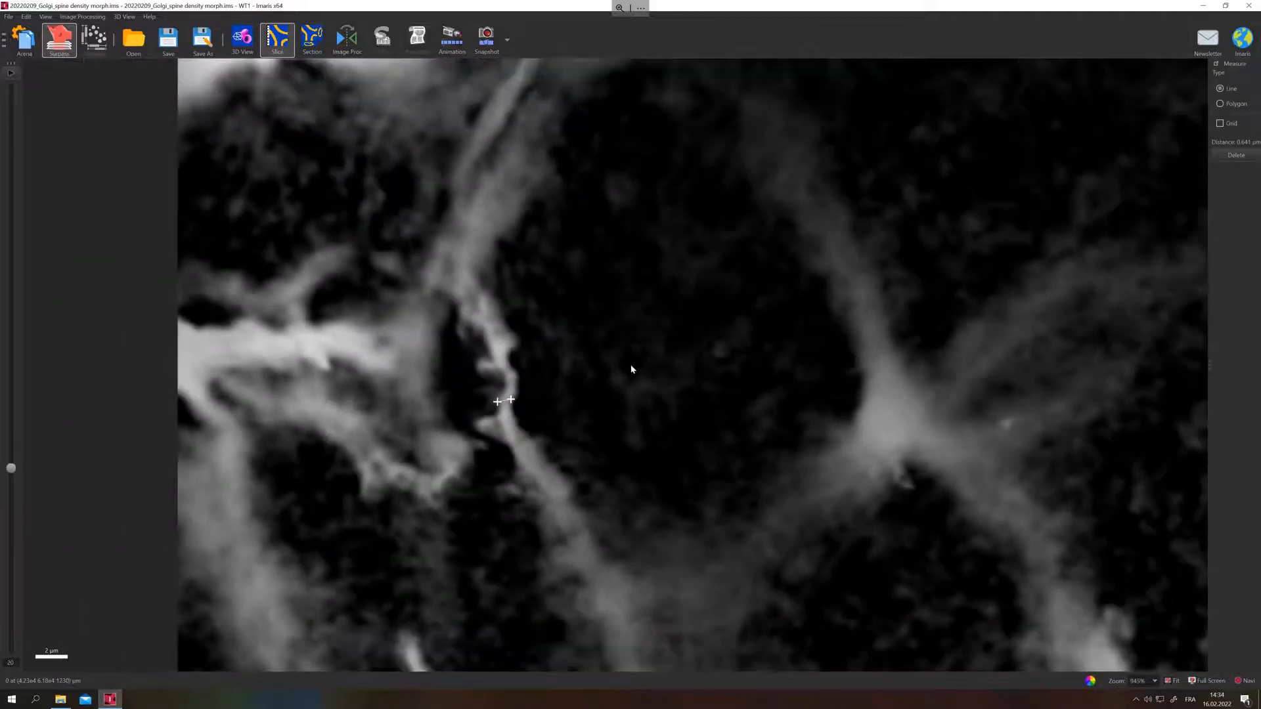
scroll(632, 370, "down", 5)
scroll(647, 379, "down", 1)
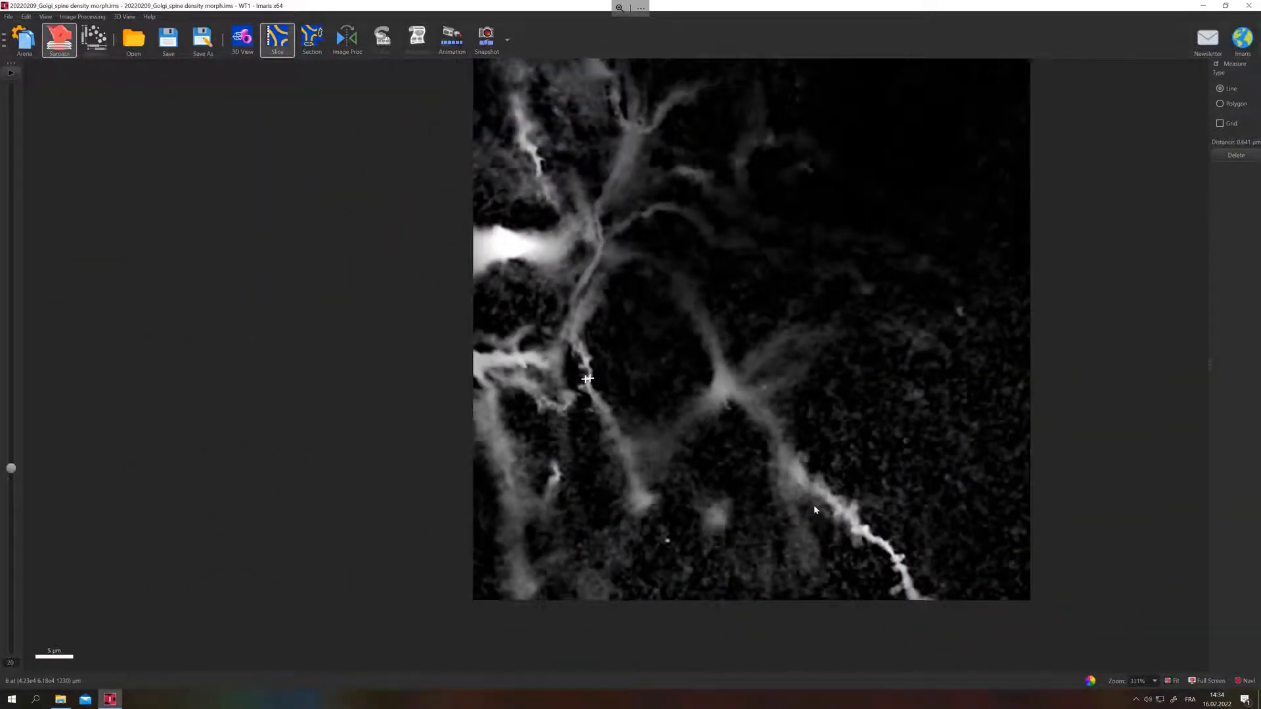
left_click_drag(866, 501, 729, 388)
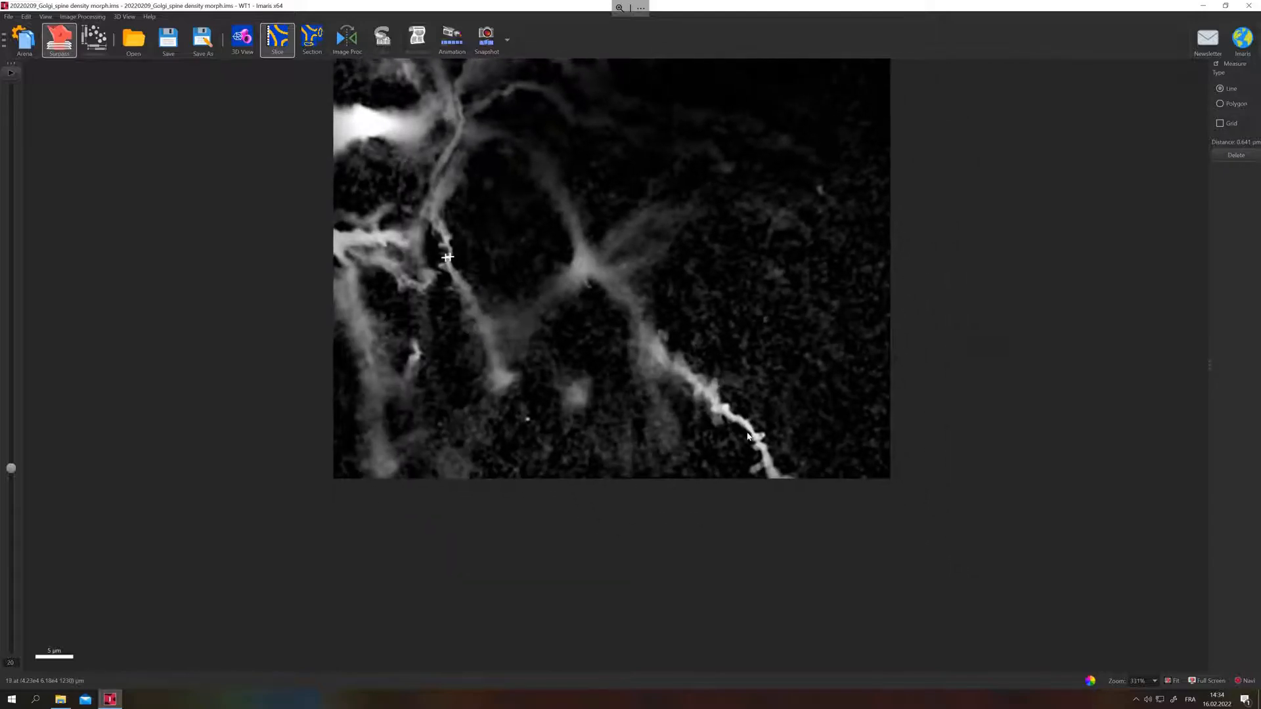
scroll(739, 407, "up", 3)
scroll(749, 438, "up", 2)
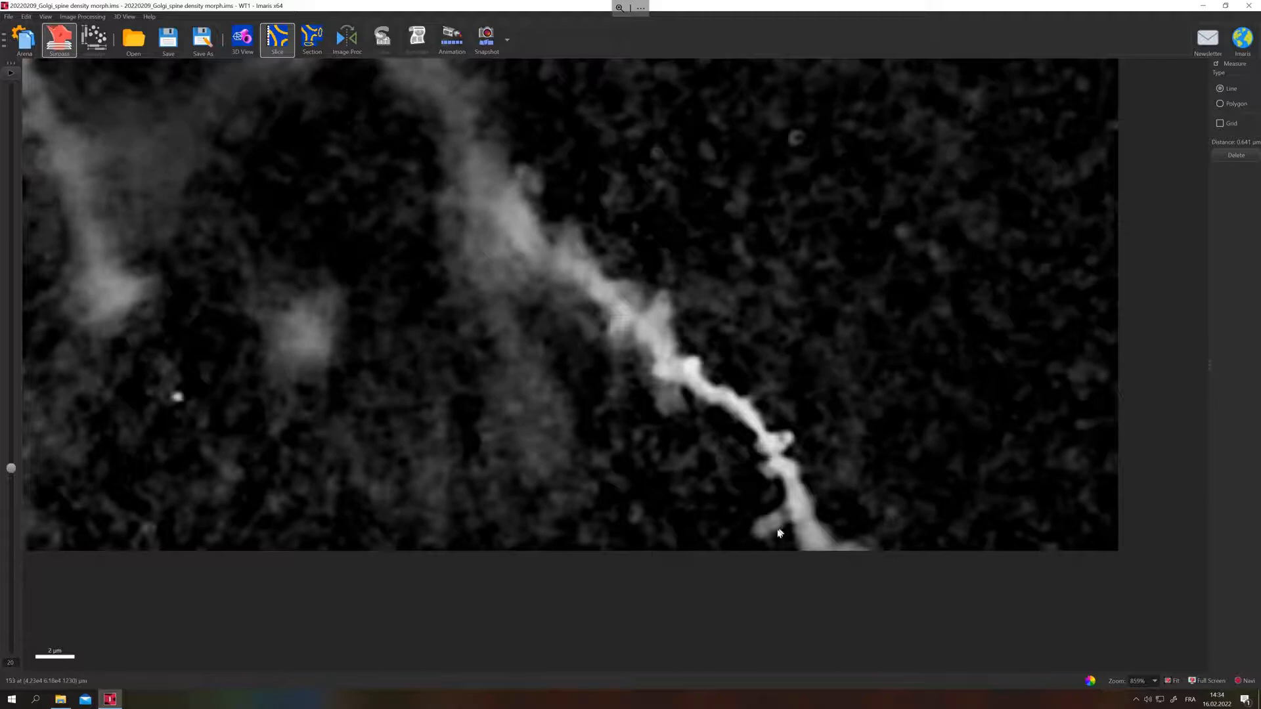
left_click(756, 534)
scroll(728, 487, "down", 5)
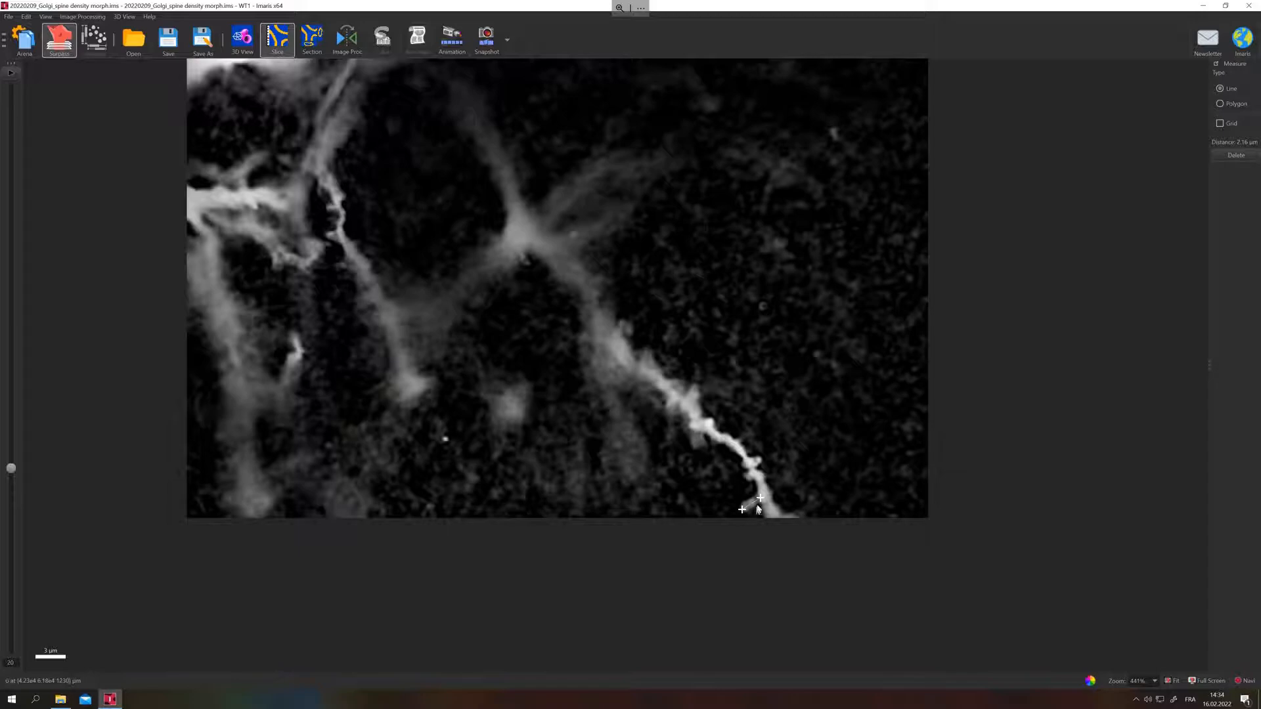
Measure the head width of a small spine on the same dendrite and return to the 3D view.
scroll(760, 467, "up", 2)
left_click(763, 457)
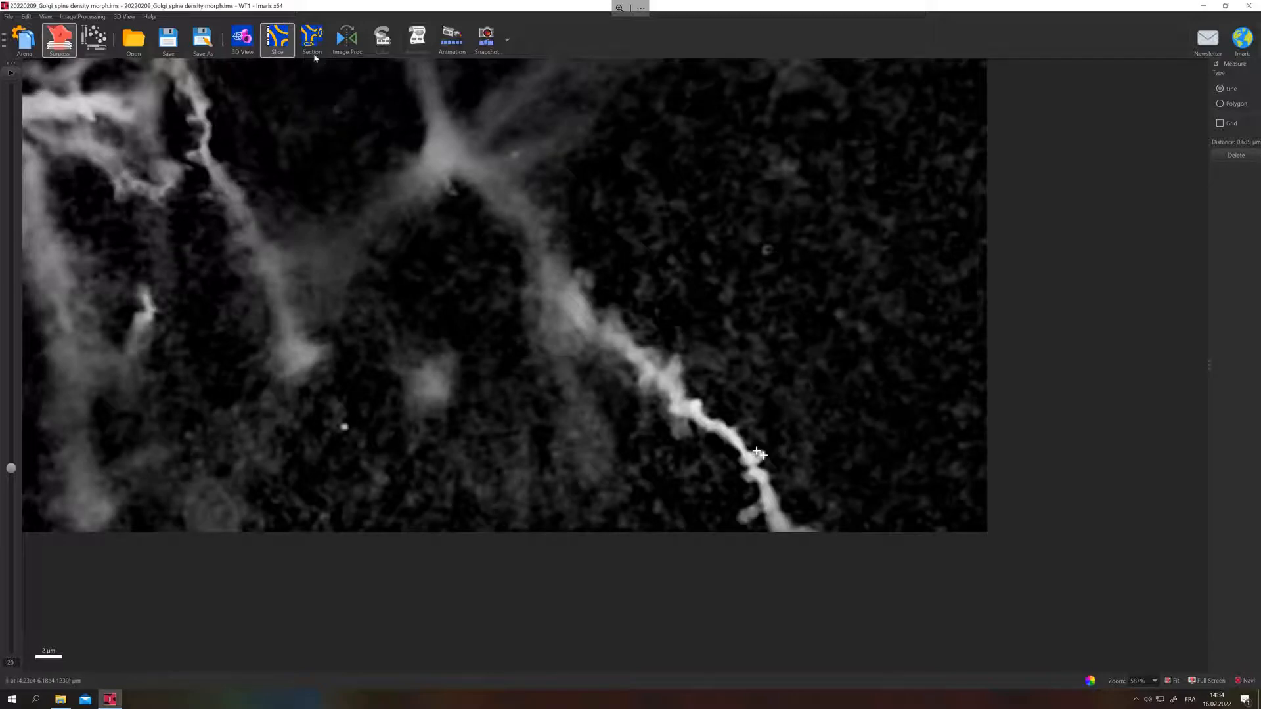
left_click(243, 38)
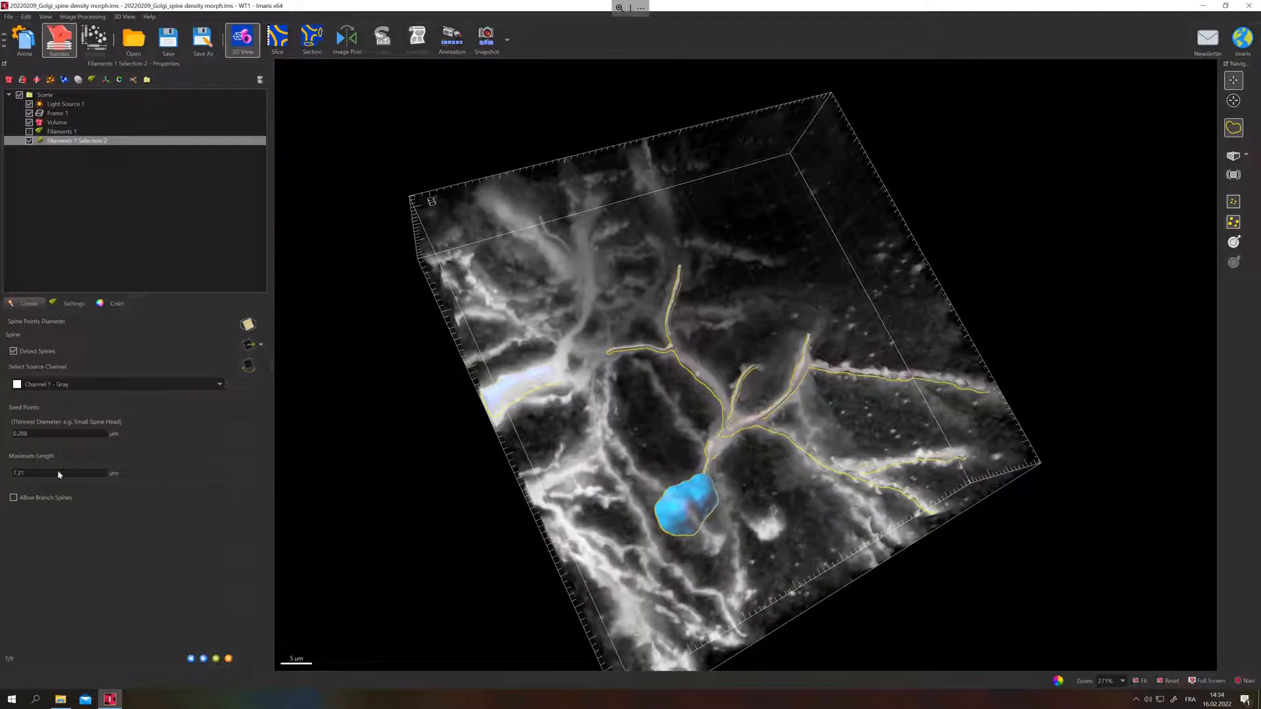
Set the thinnest spine head diameter for the seed points and compute the spine seed points.
double_click(34, 435)
key("Tab")
left_click(204, 658)
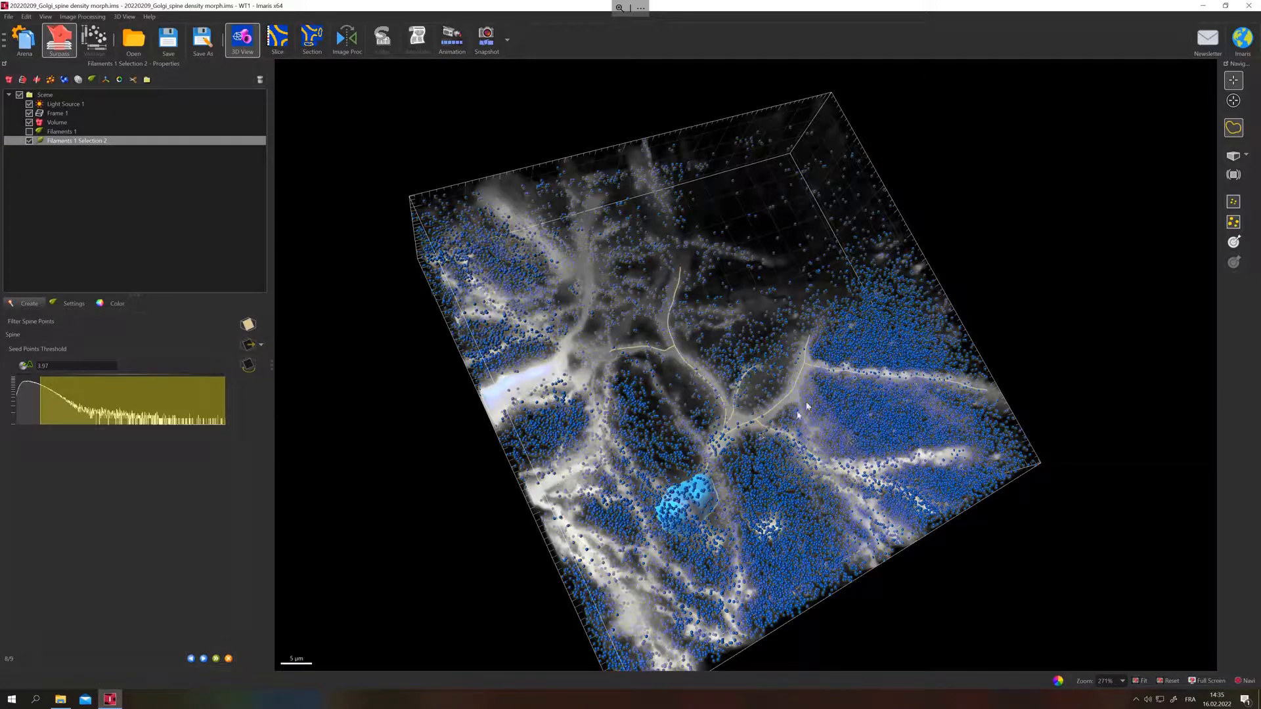
Raise the spine seed point threshold to 10.6 so the background points are excluded, and continue to the spine diameter settings.
left_click_drag(41, 407, 81, 404)
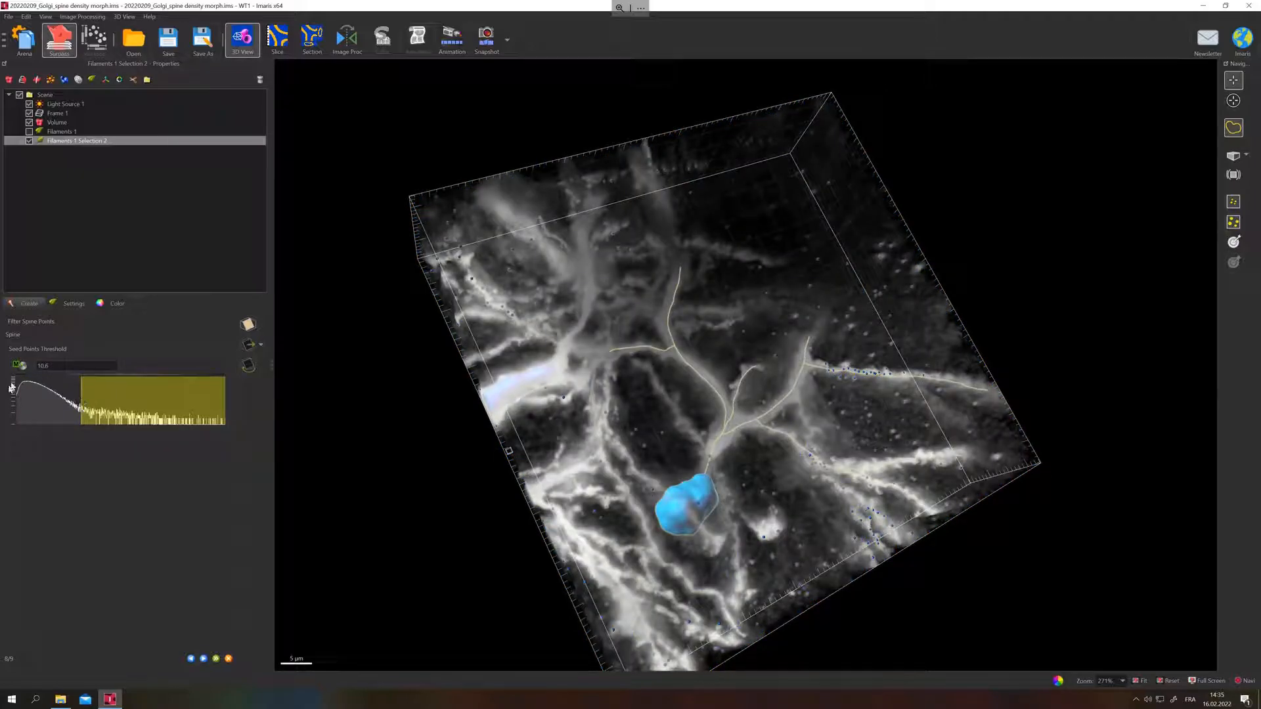
left_click_drag(85, 408, 77, 409)
mouse_move(94, 410)
left_mouse_down()
mouse_move(105, 410)
mouse_move(85, 411)
left_mouse_up()
left_click_drag(79, 409, 82, 408)
left_click_drag(486, 424, 459, 514)
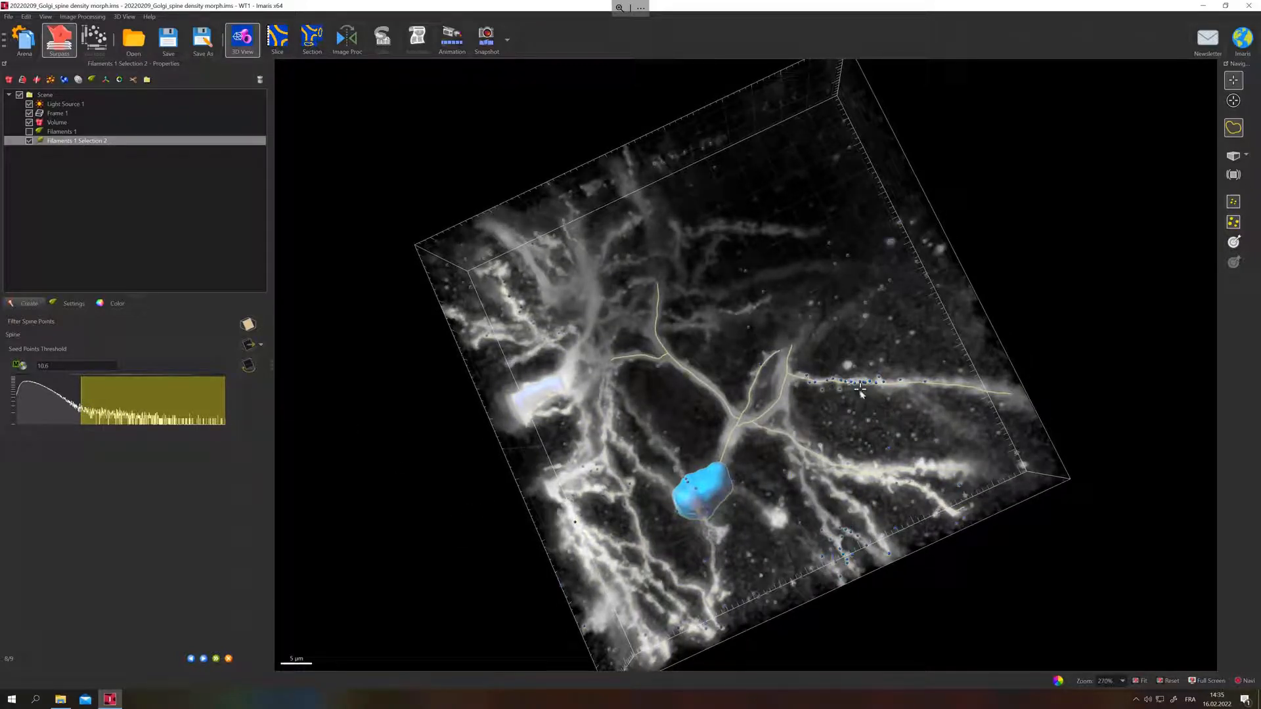
left_click(205, 659)
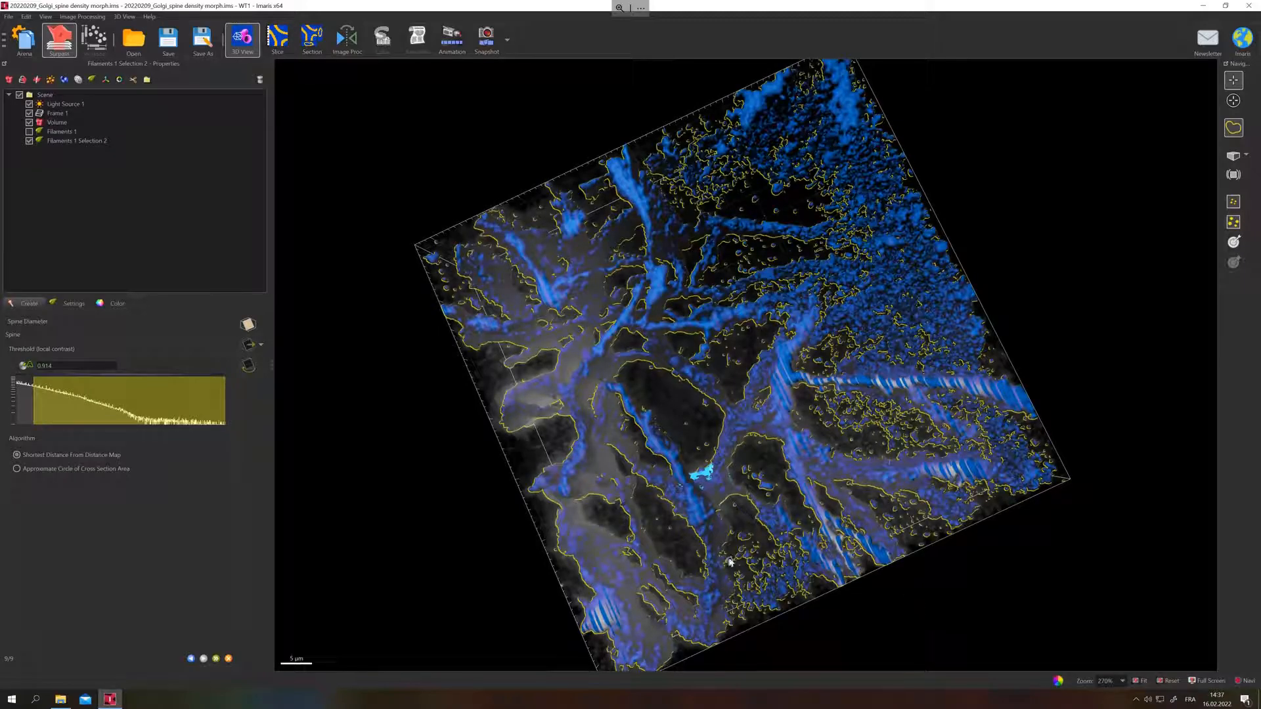
Set the spine diameter threshold to 1.93 and finish the spine reconstruction.
mouse_move(36, 406)
left_mouse_down()
mouse_move(68, 407)
mouse_move(41, 403)
mouse_move(52, 400)
left_mouse_up()
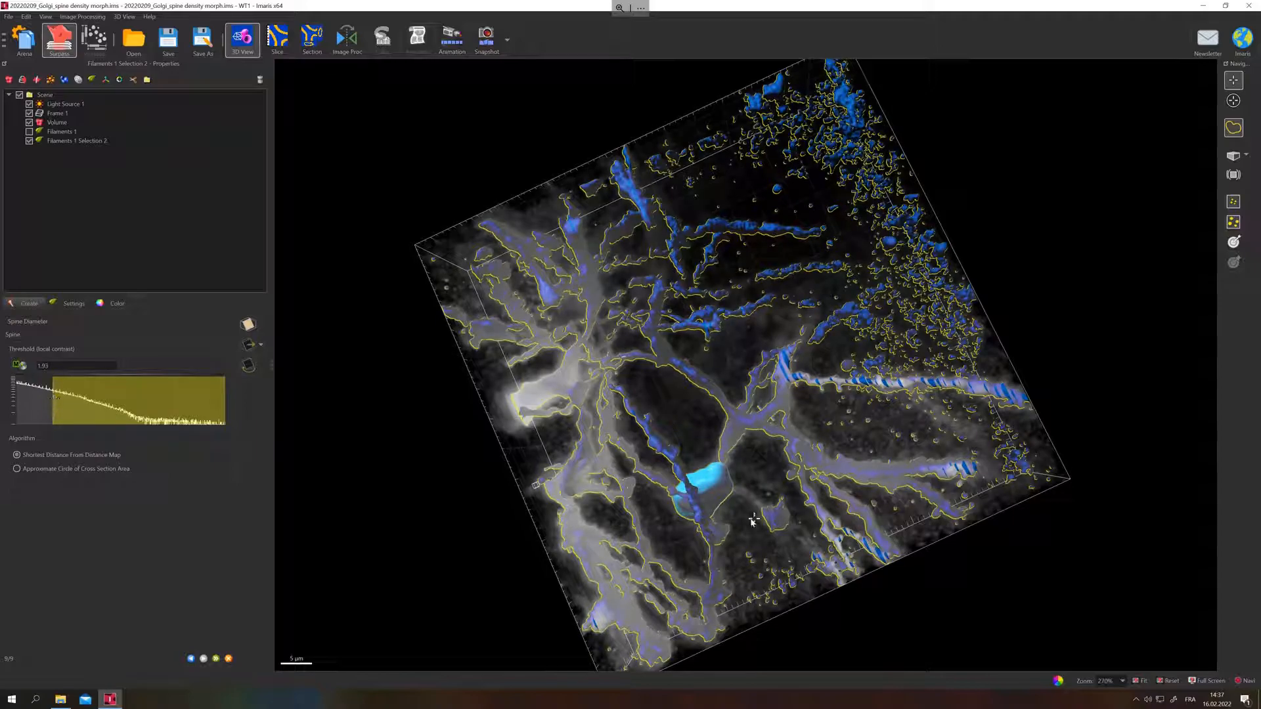
left_click_drag(724, 396, 711, 462)
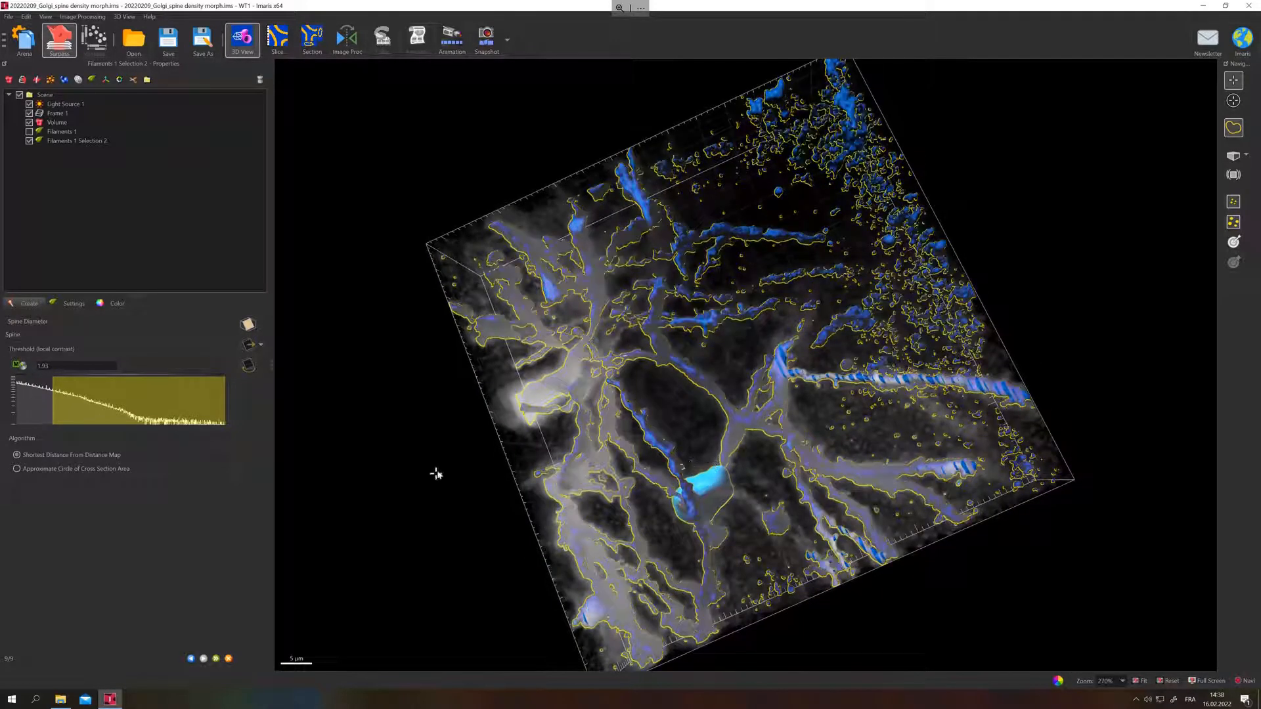
left_click(216, 658)
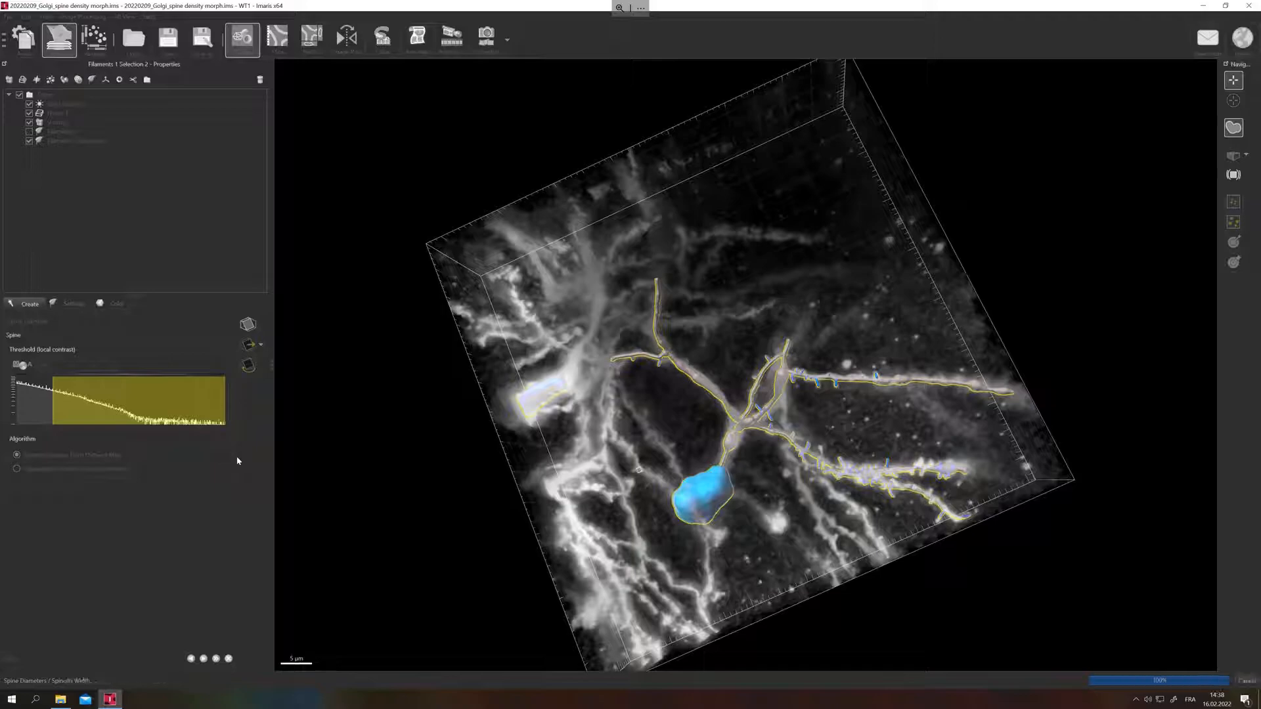
Inspect the reconstructed spines from several angles and review the filament's detailed average-value statistics, restricted to the spine variables.
left_click_drag(804, 465, 794, 421)
left_click_drag(802, 374, 831, 365)
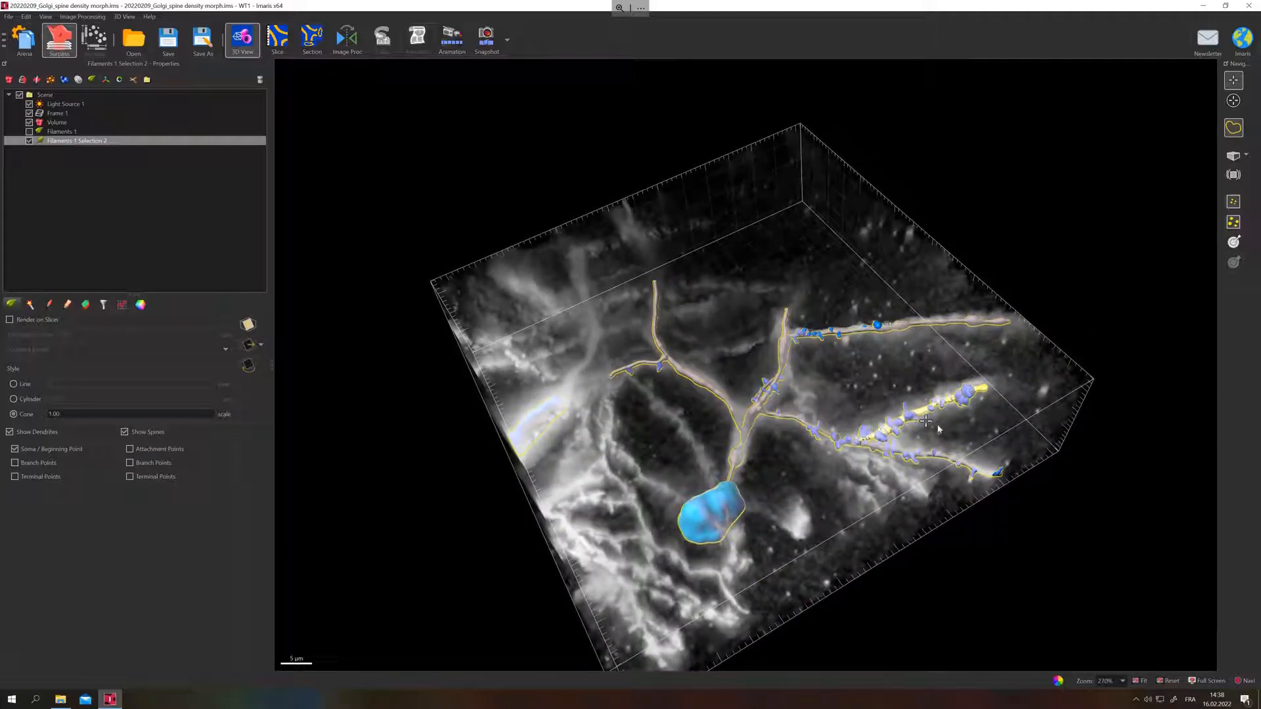
left_click_drag(837, 540, 833, 565)
left_click_drag(828, 515, 795, 415)
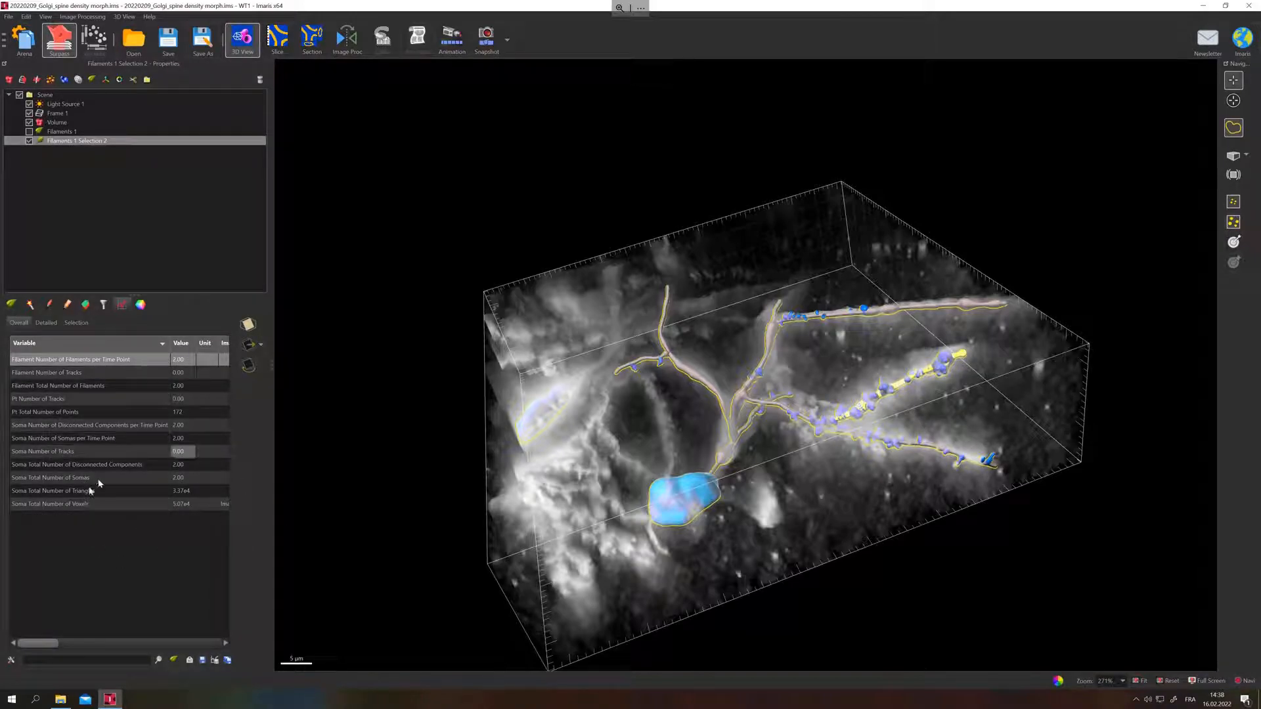
left_click(45, 323)
left_click(118, 342)
left_click(118, 342)
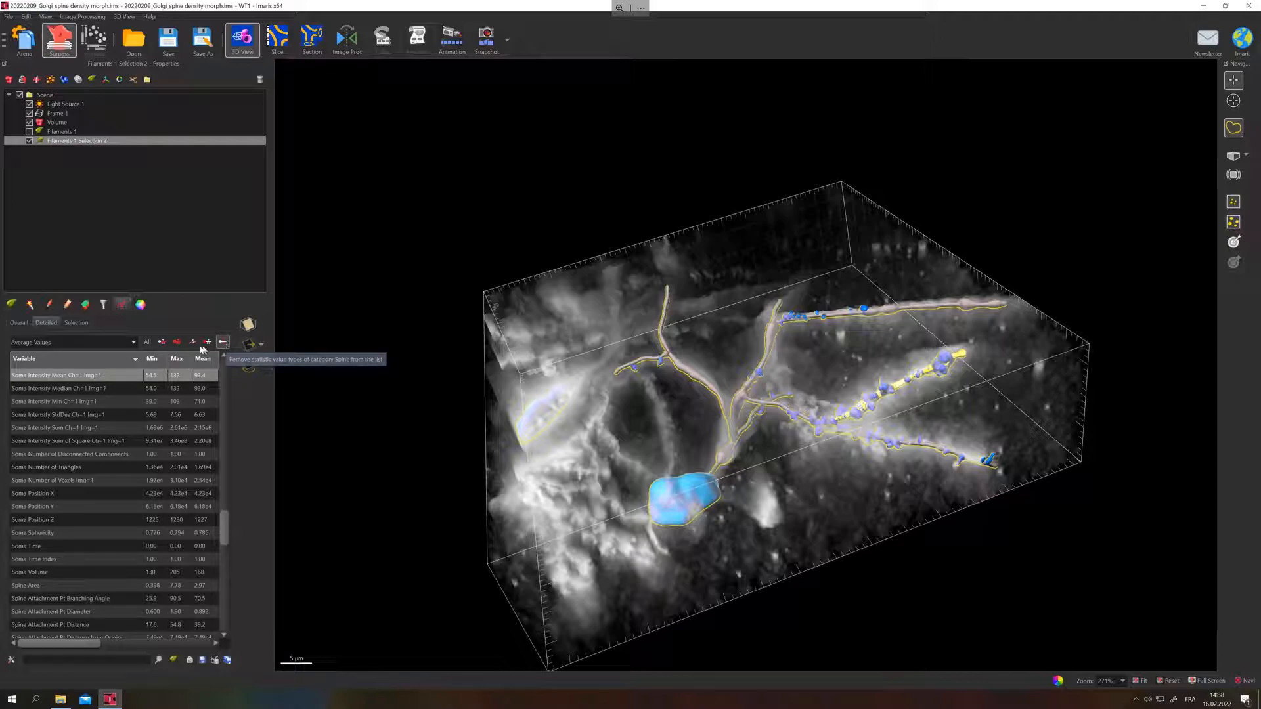
left_click(176, 343)
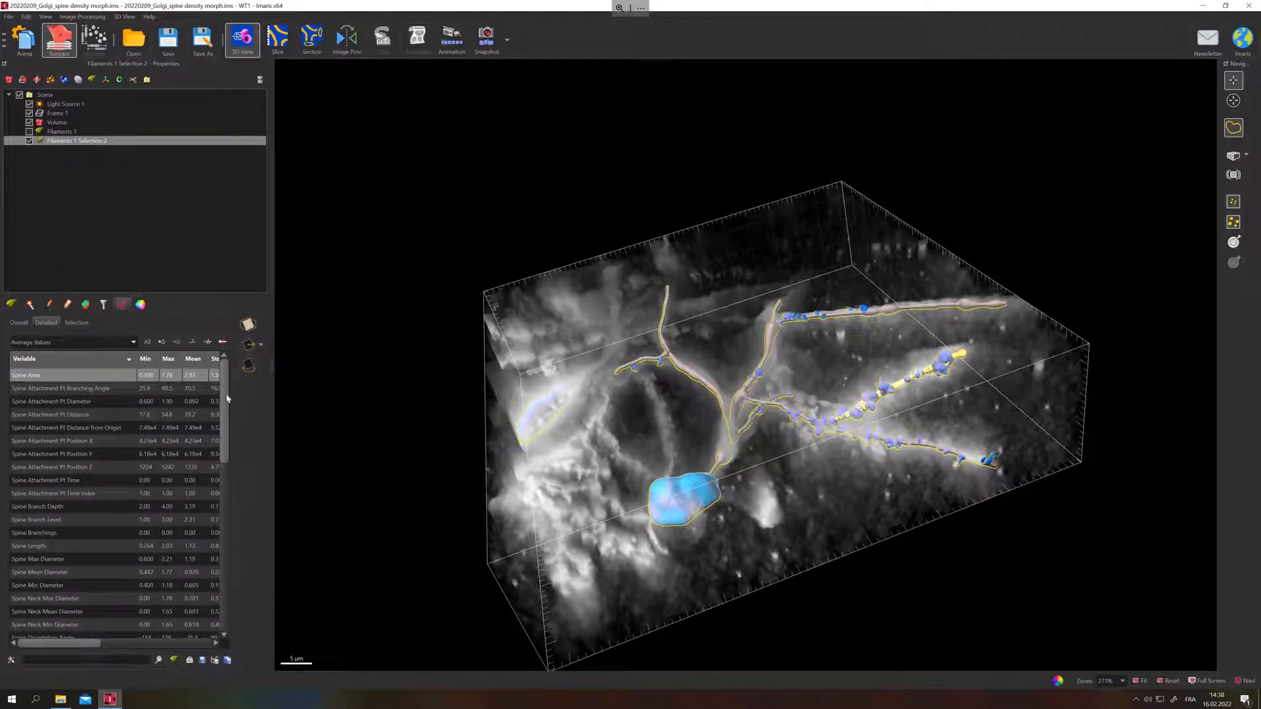
scroll(227, 399, "down", 10)
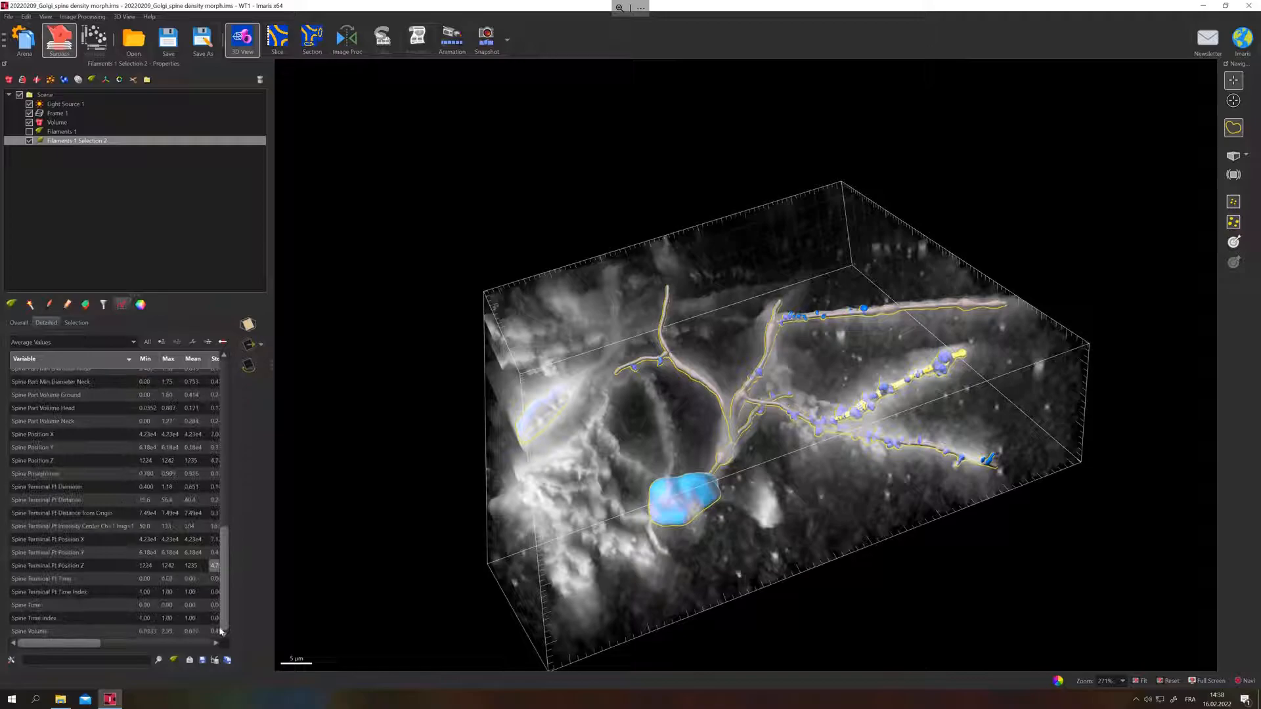
scroll(223, 430, "up", 5)
scroll(195, 605, "down", 10)
Check in the statistics preferences which spine variables are enabled for filaments, and accept the settings.
left_click(11, 661)
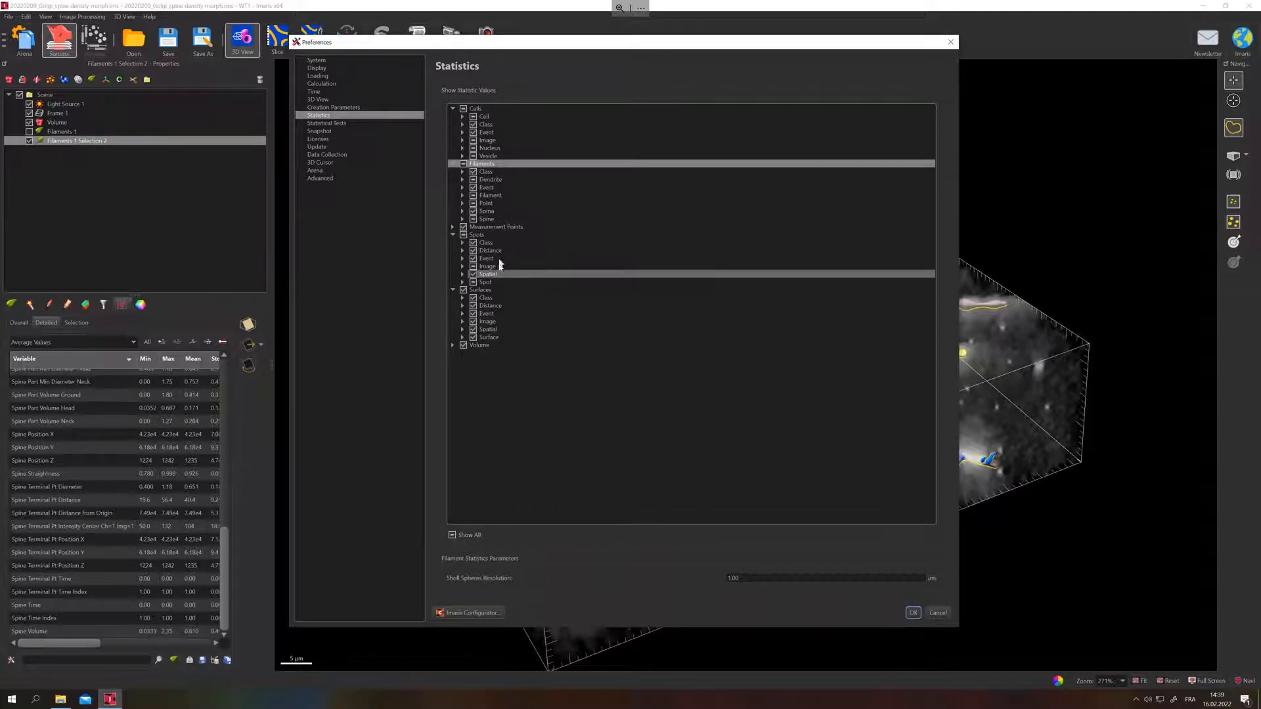
left_click(462, 219)
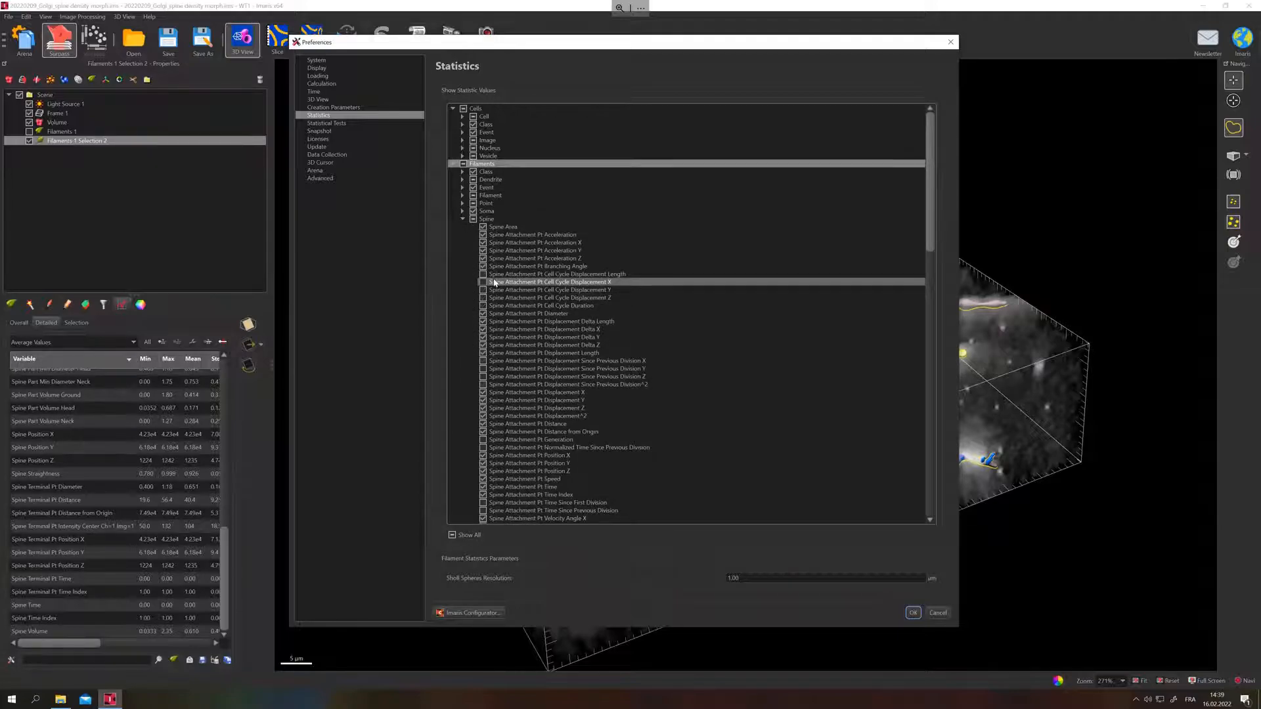
scroll(494, 303, "down", 3)
scroll(496, 309, "down", 2)
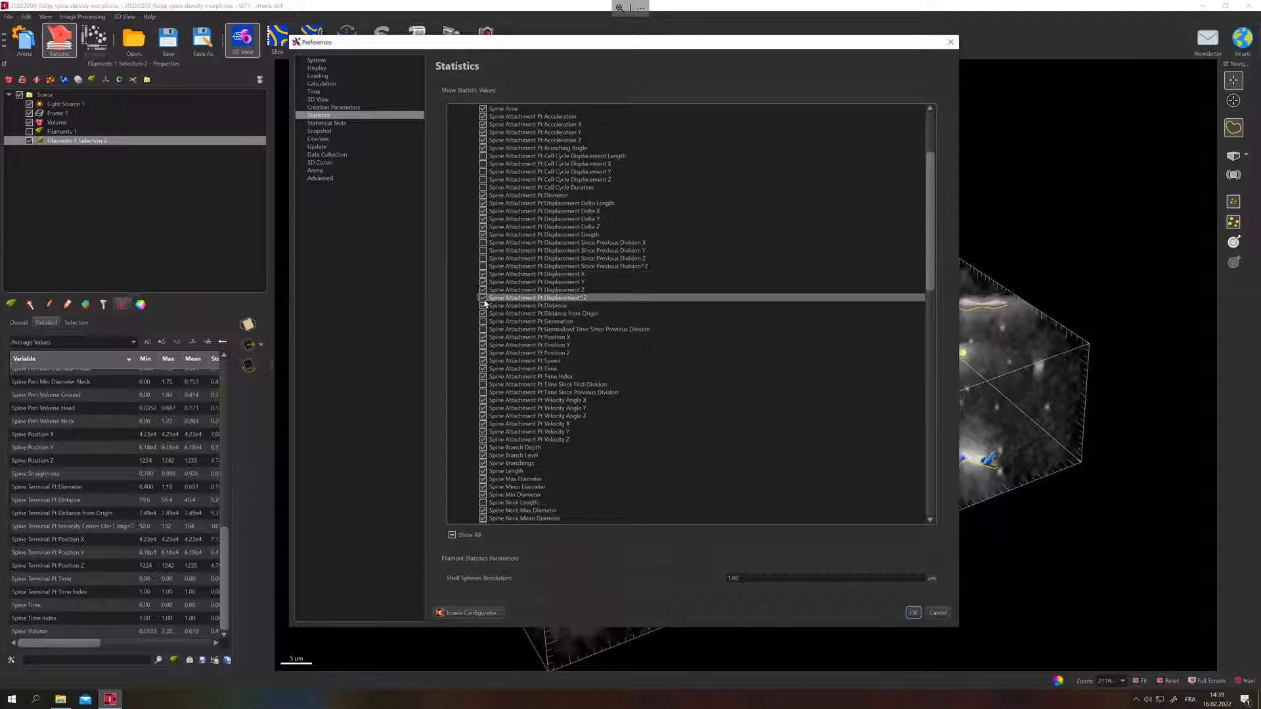
scroll(506, 394, "down", 3)
scroll(510, 414, "down", 4)
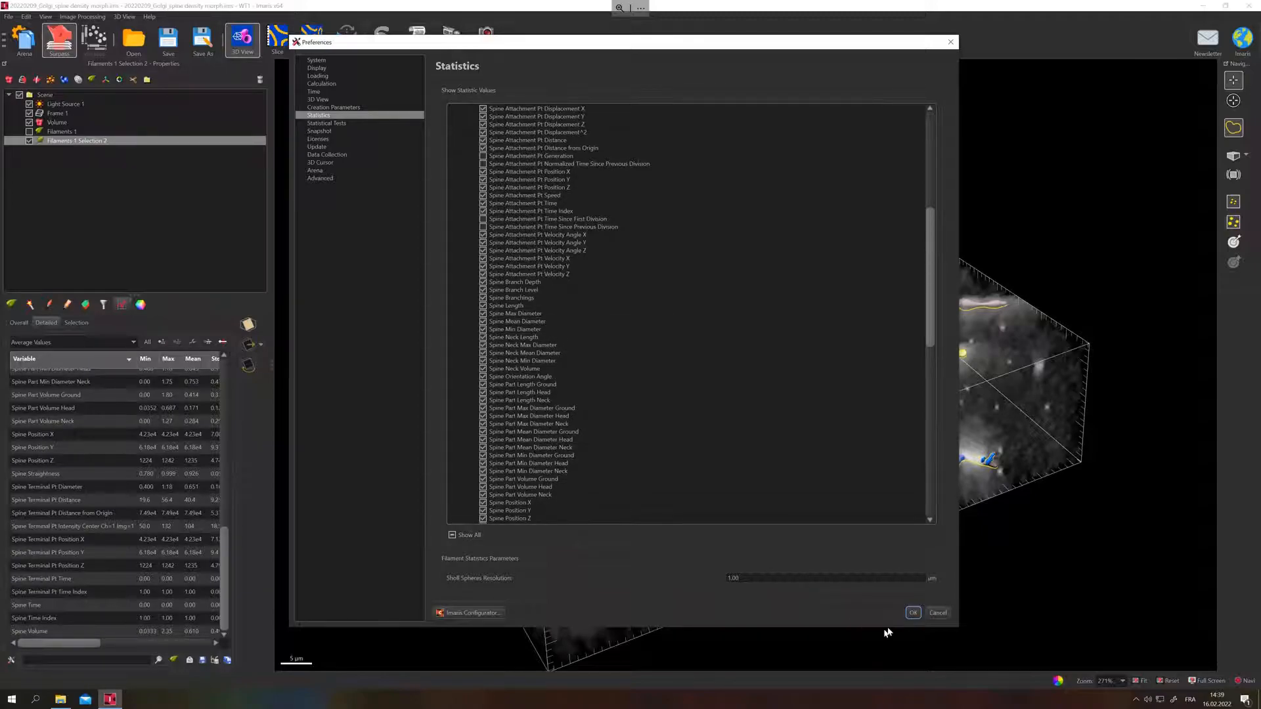
left_click(913, 613)
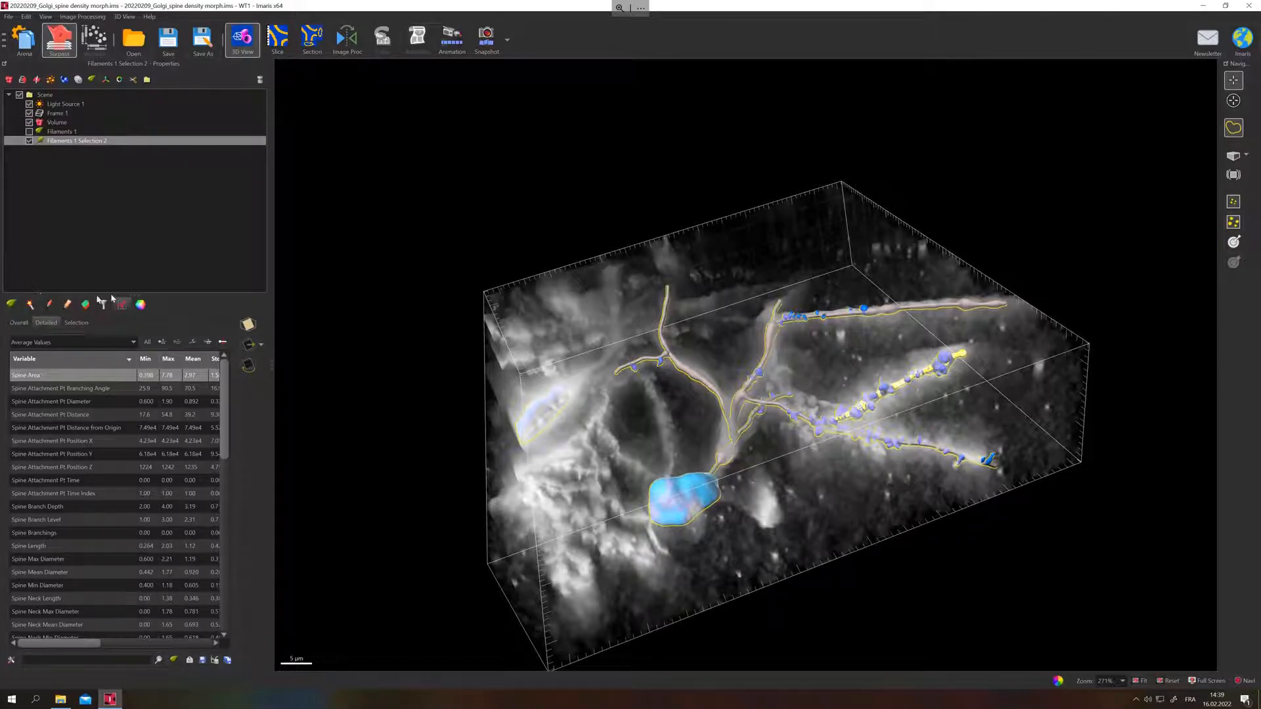
Apply statistics-coded colouring to the dendrites by Dendrite Area and to the spines by Spine Area.
left_click(142, 305)
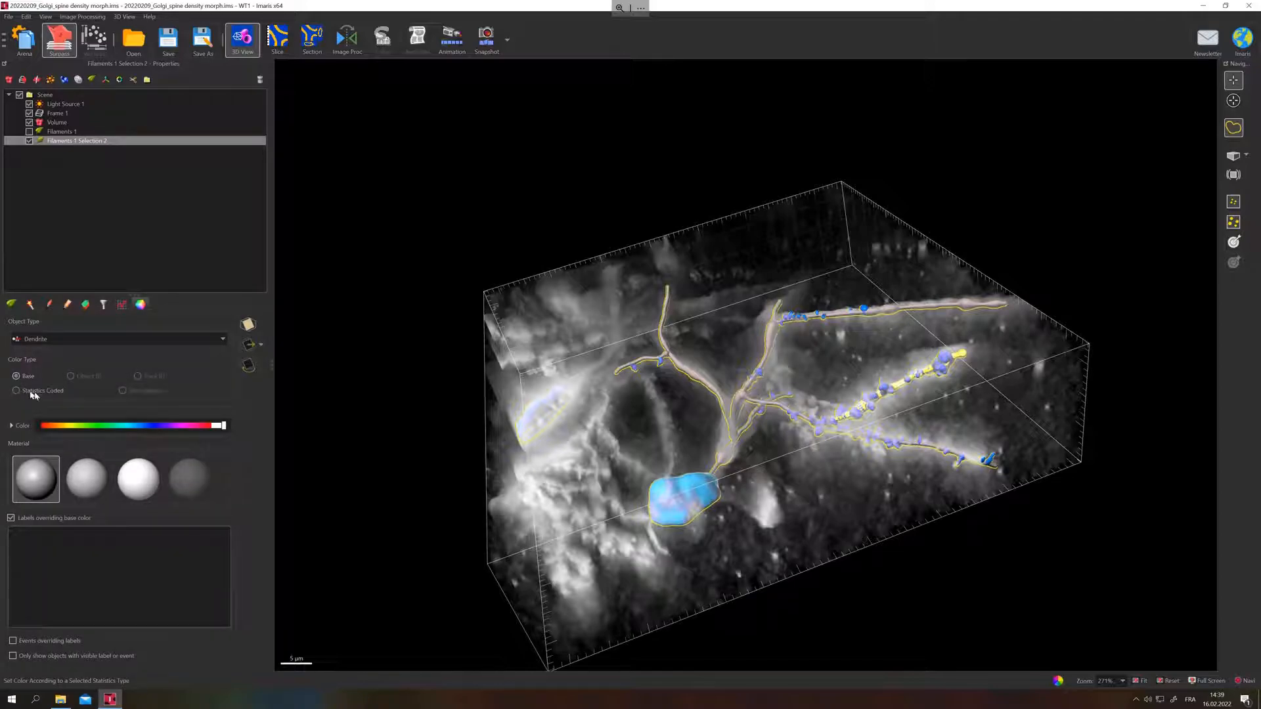
left_click(17, 391)
left_click(98, 339)
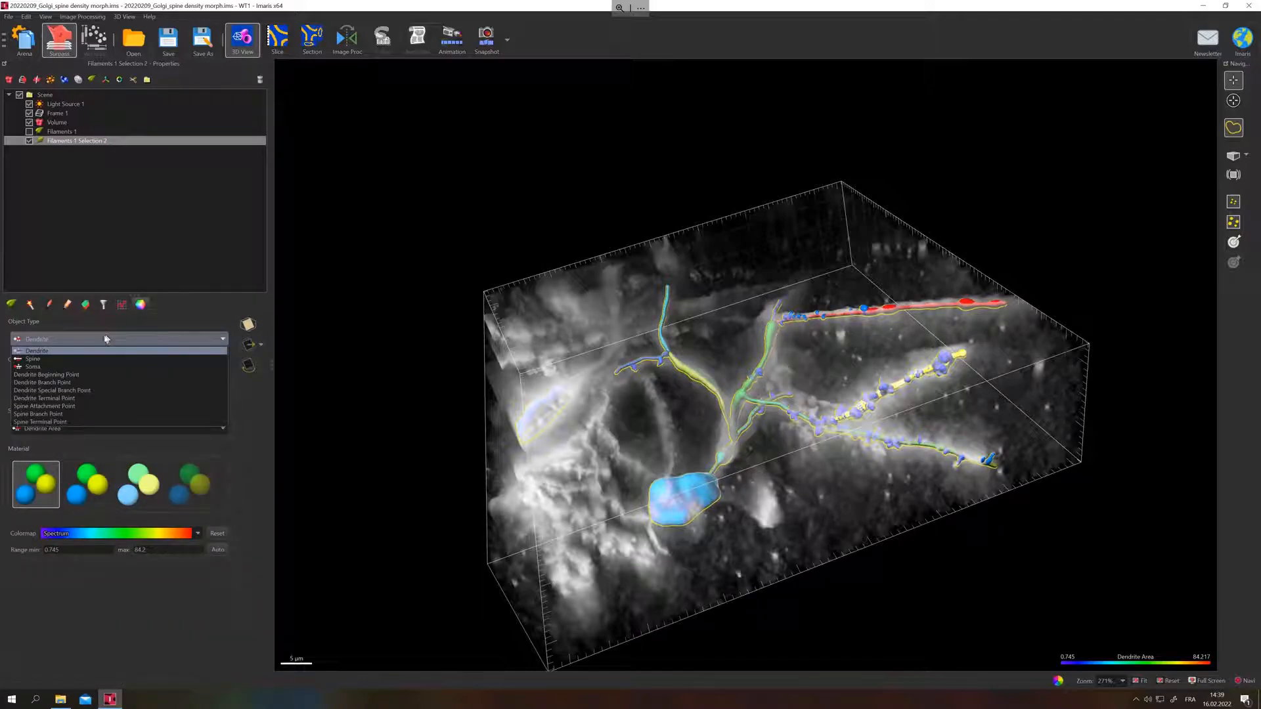
left_click(65, 360)
left_click(16, 391)
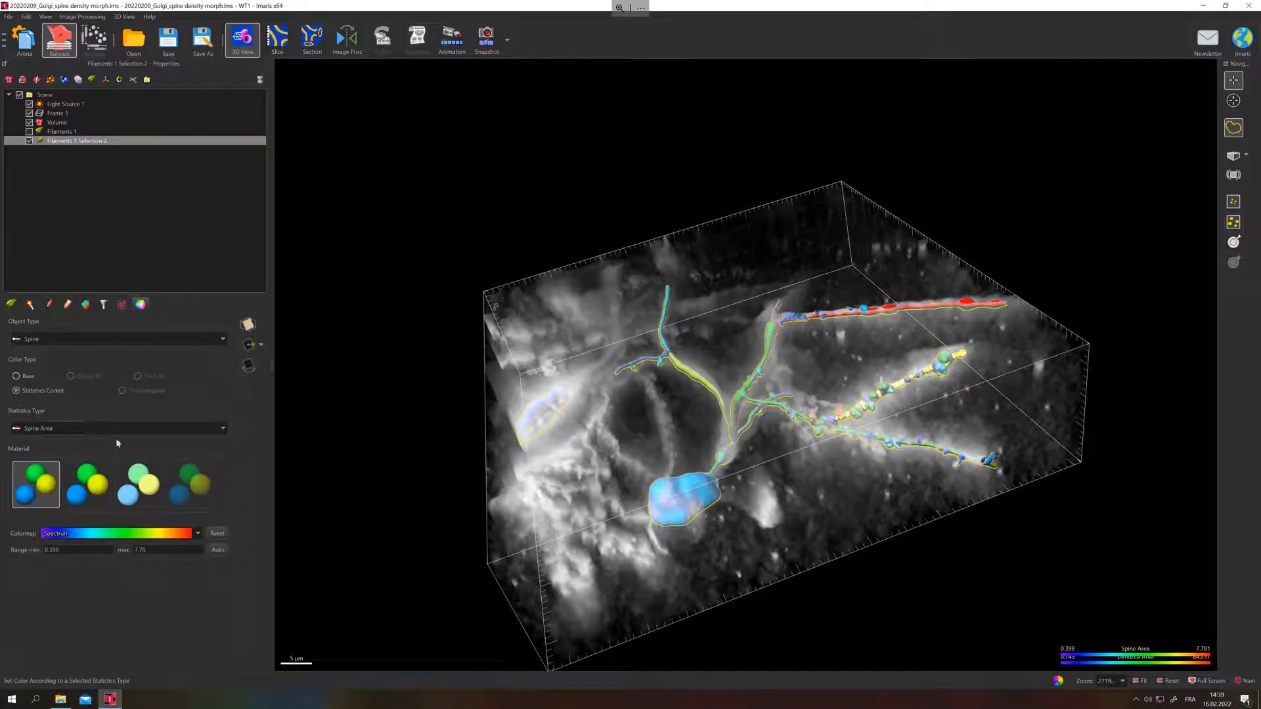
Change the statistic that colours the spines to Spine Neck Length and view the coloured filament from above.
left_click(72, 429)
scroll(94, 451, "down", 4)
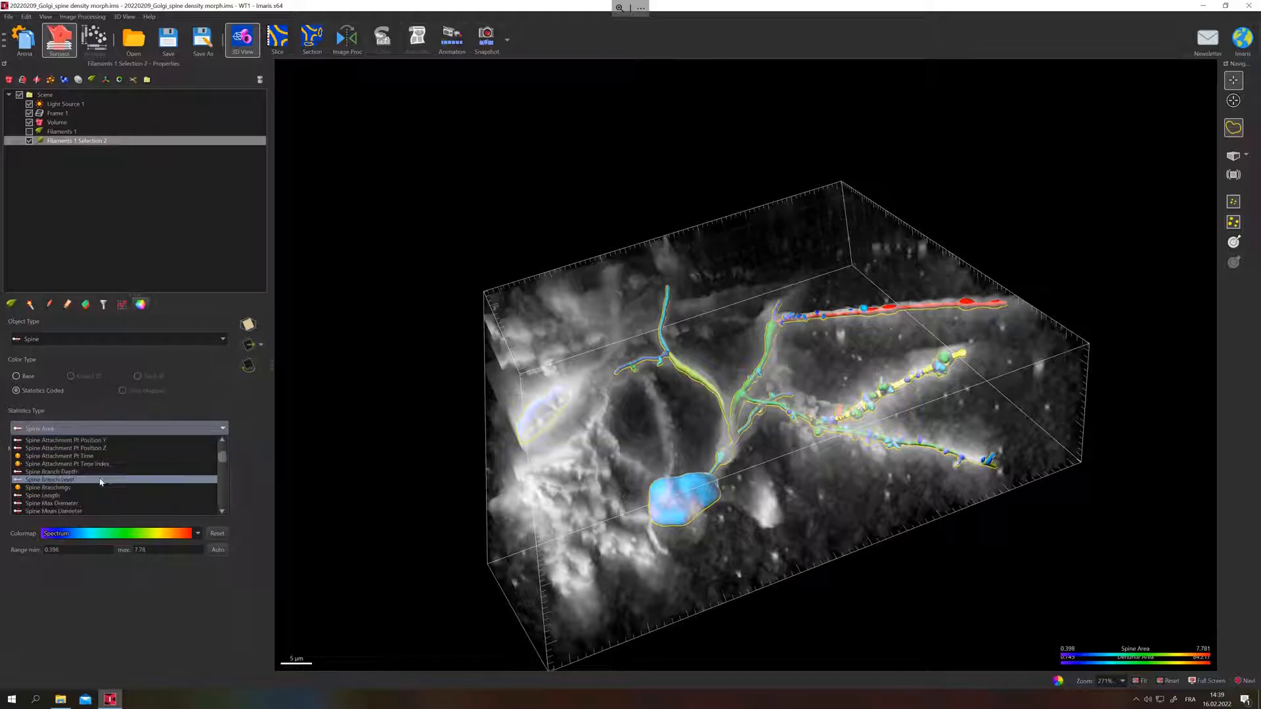
left_click(69, 480)
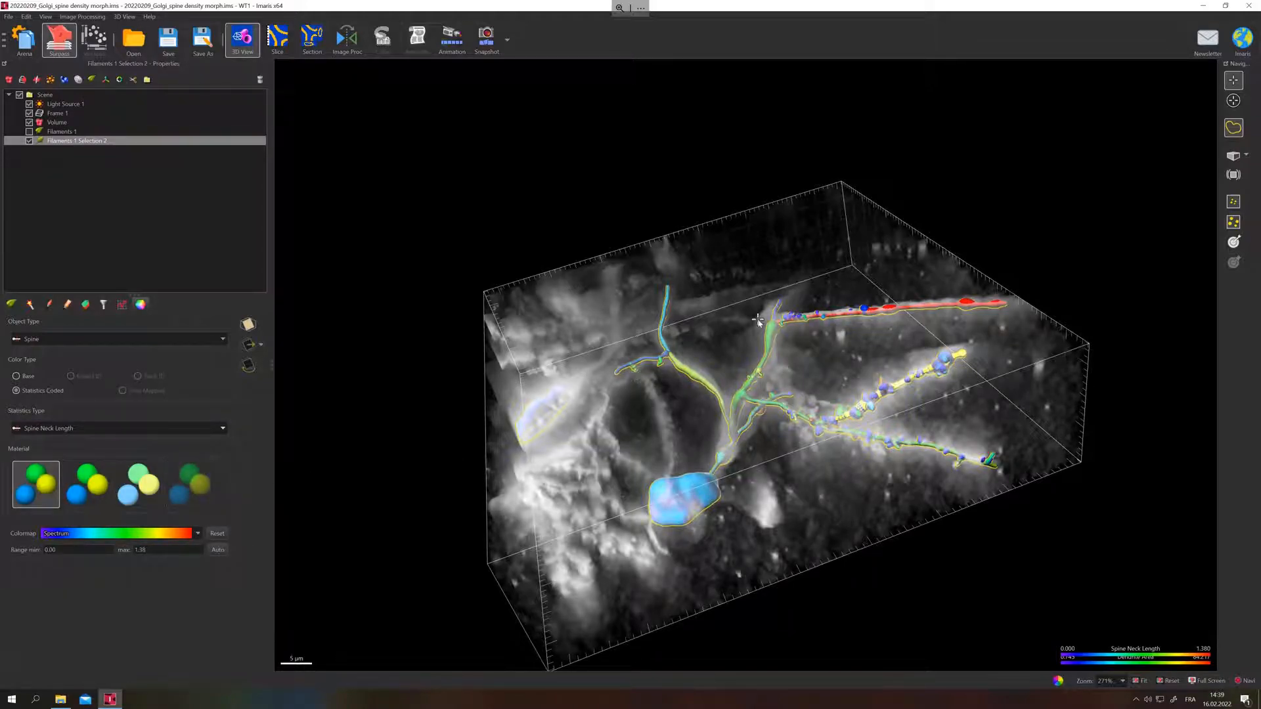
left_click_drag(760, 463, 762, 545)
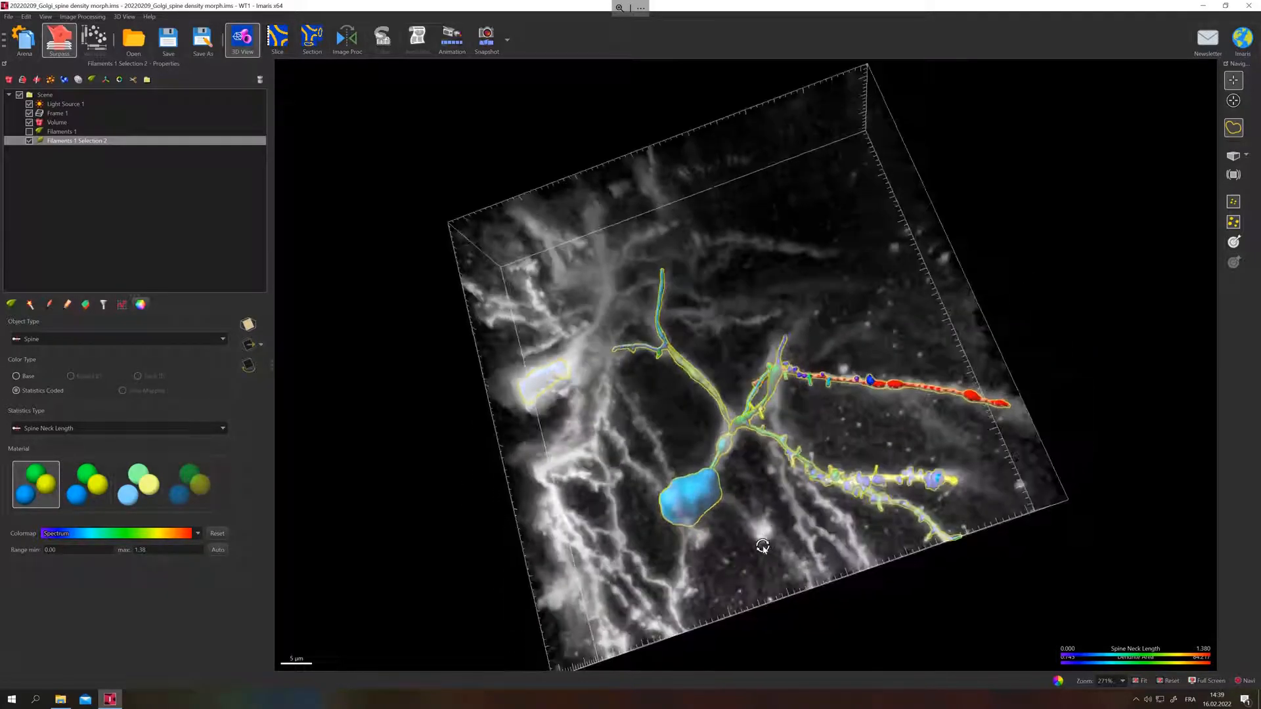
Switch the dendrites from statistics-coded colouring back to the Base colour, keeping the spines coded by Spine Neck Length, and inspect the filament.
left_click(65, 339)
left_click(45, 351)
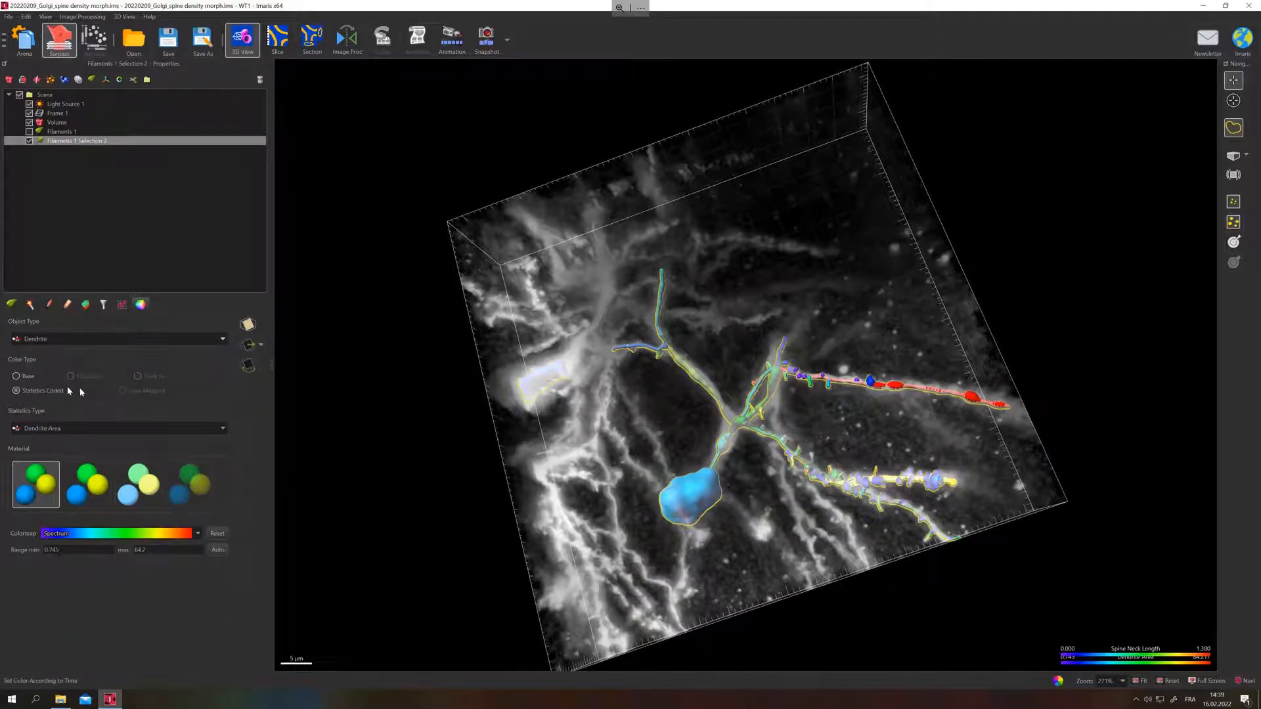
left_click(18, 376)
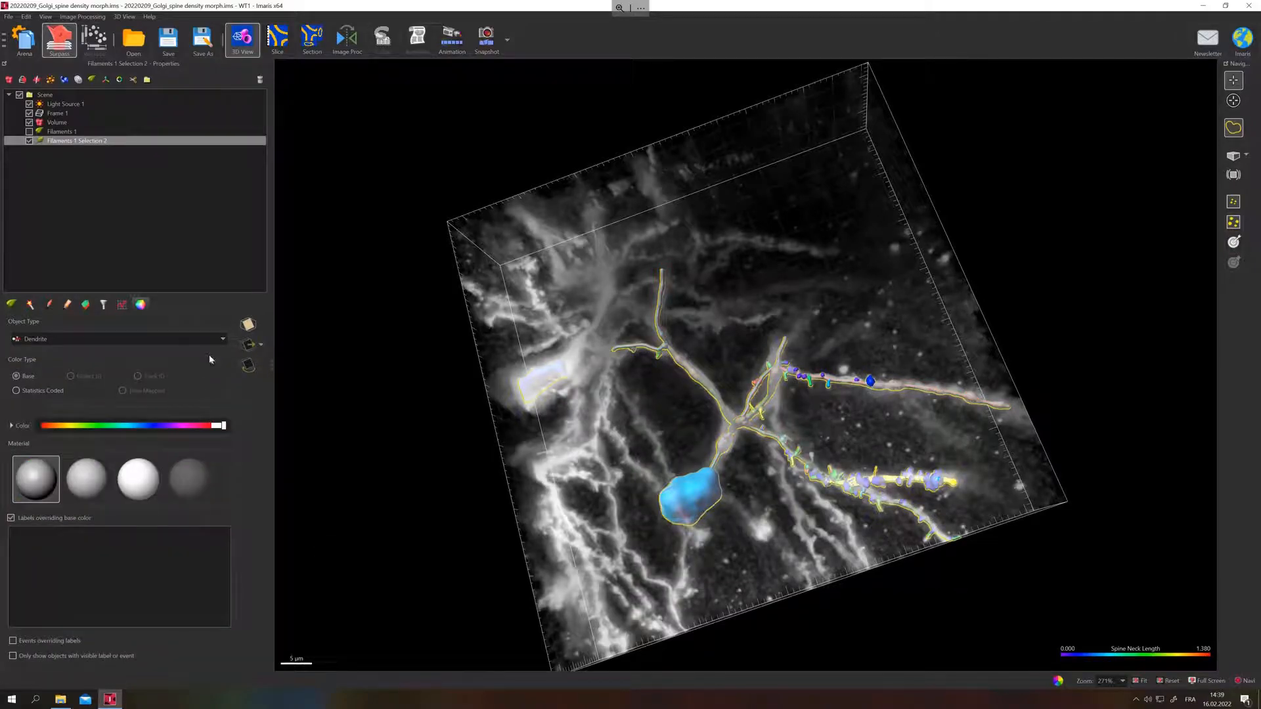
left_click_drag(754, 442, 727, 459)
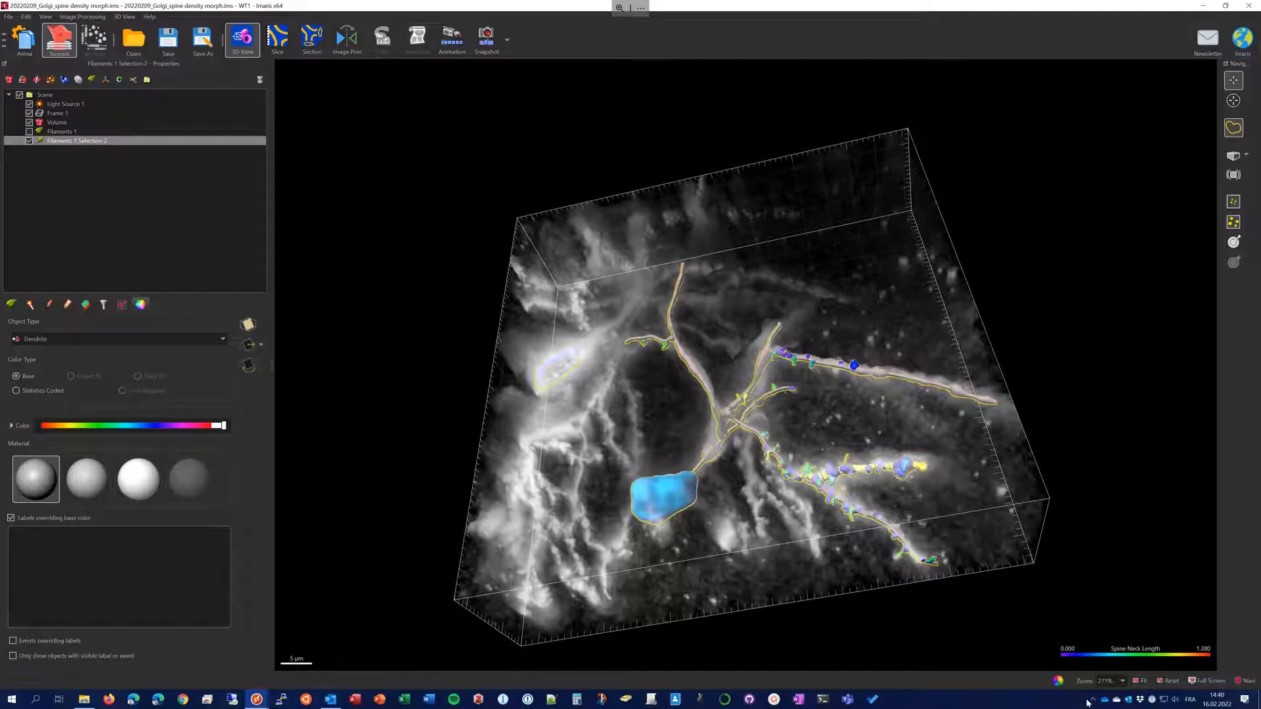
left_click(1094, 700)
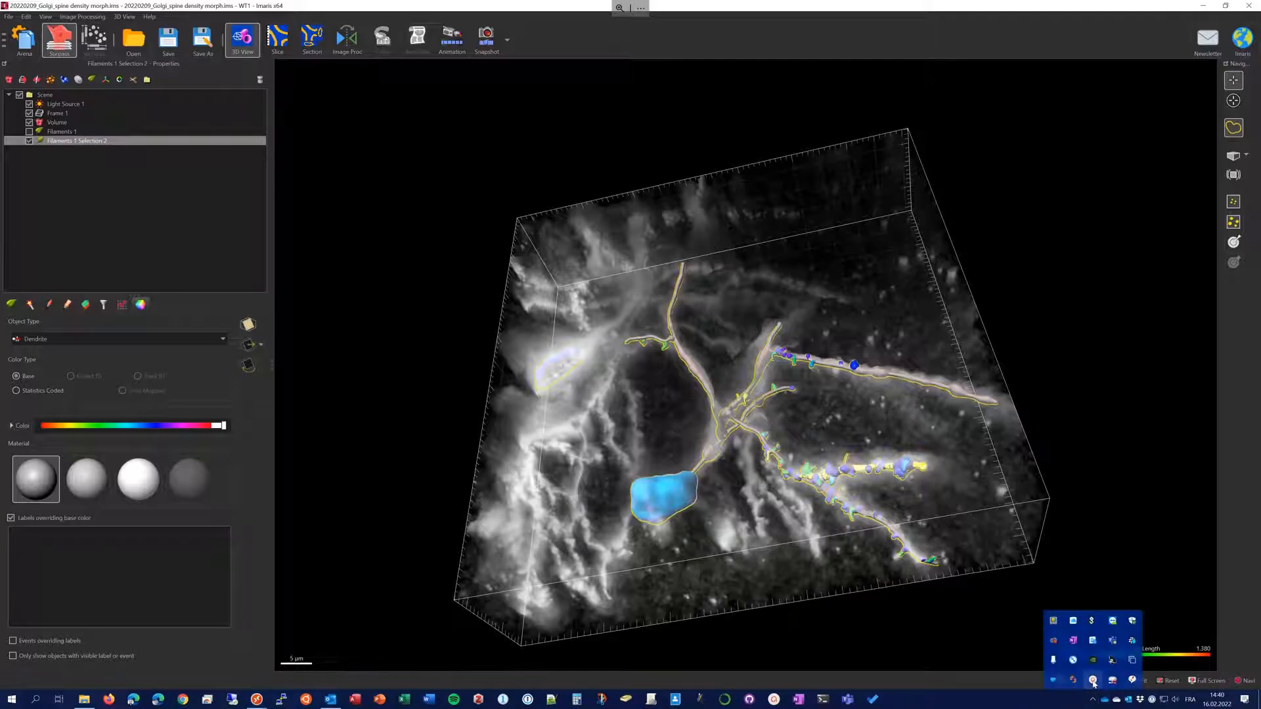
left_click(1093, 684)
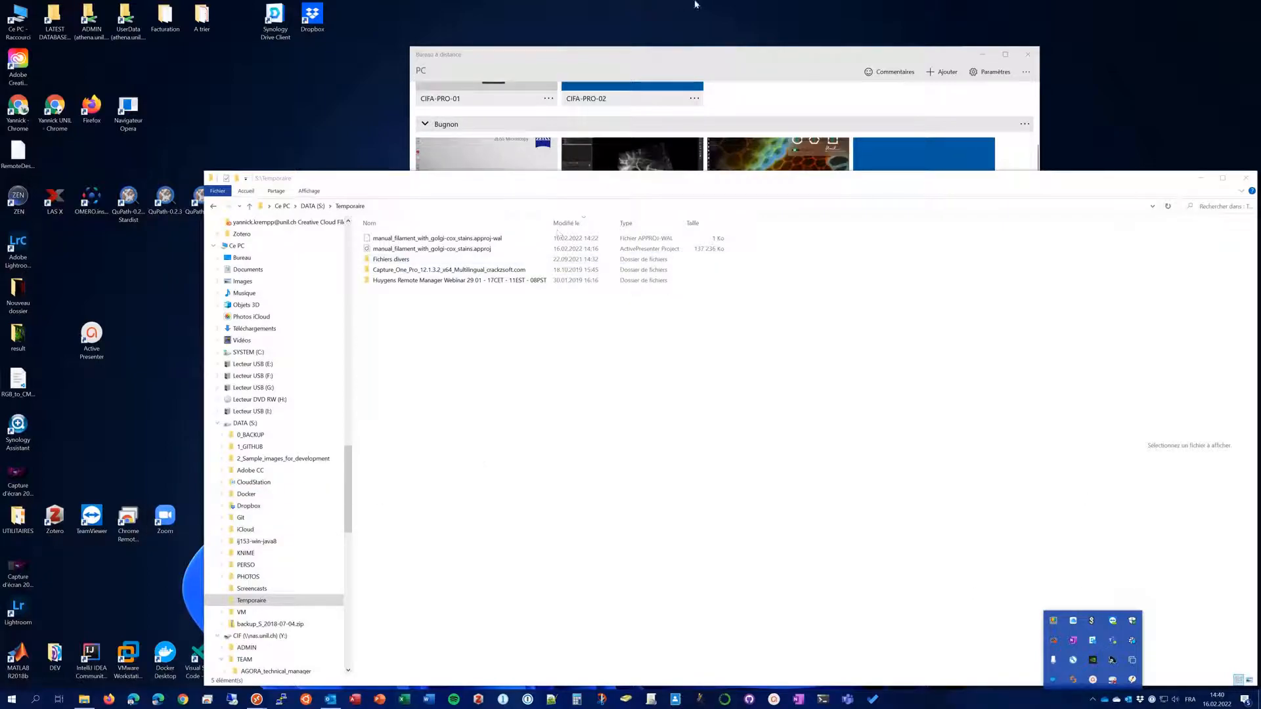
left_click(182, 480)
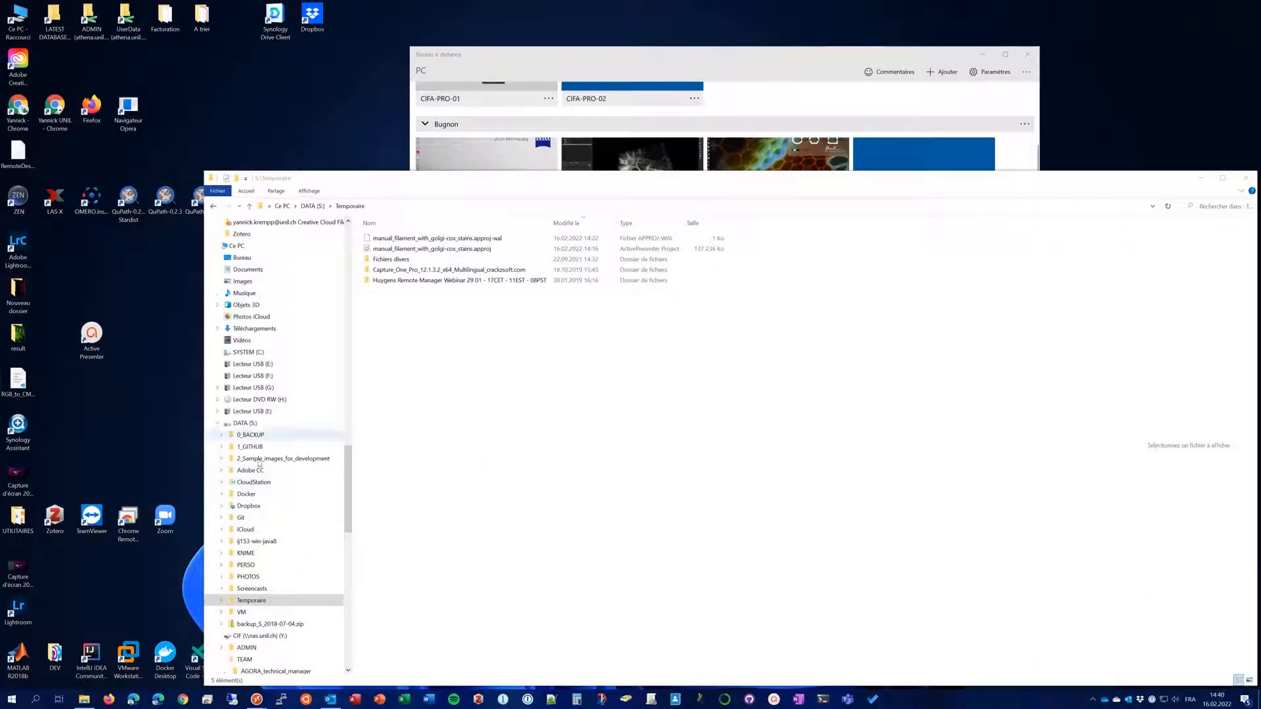
left_click(1223, 178)
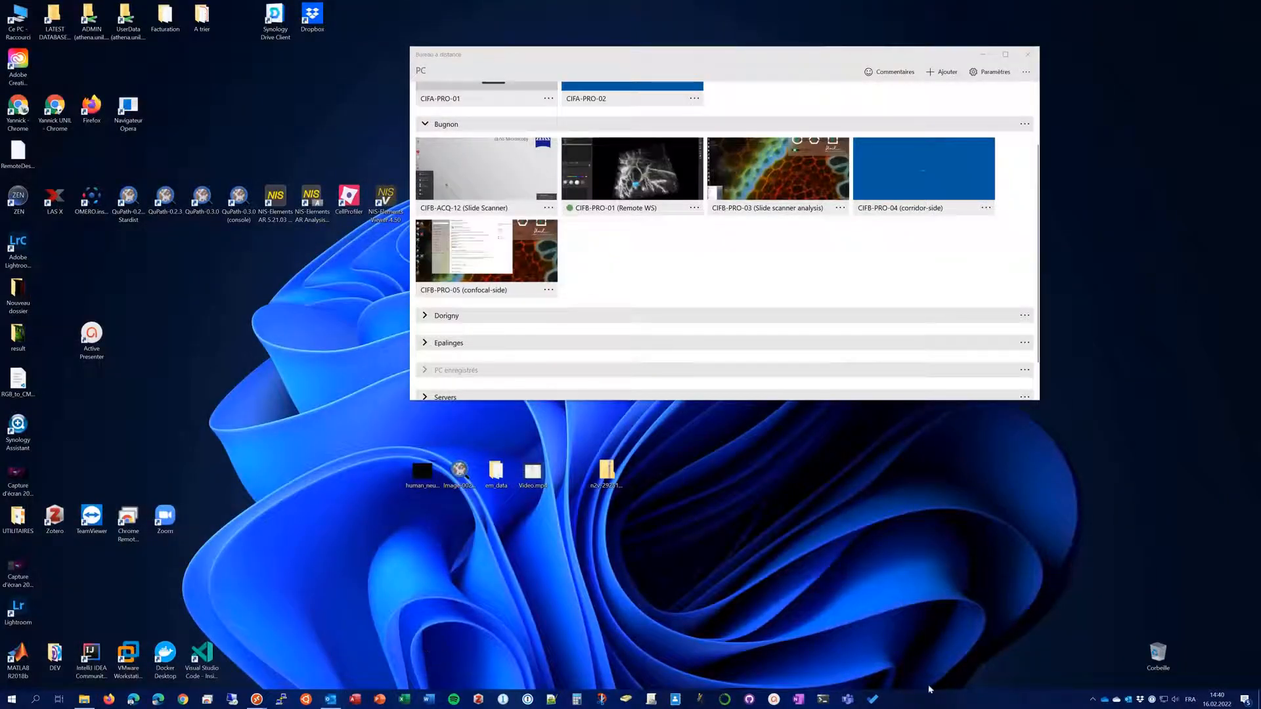
left_click(1092, 700)
left_click(1082, 681)
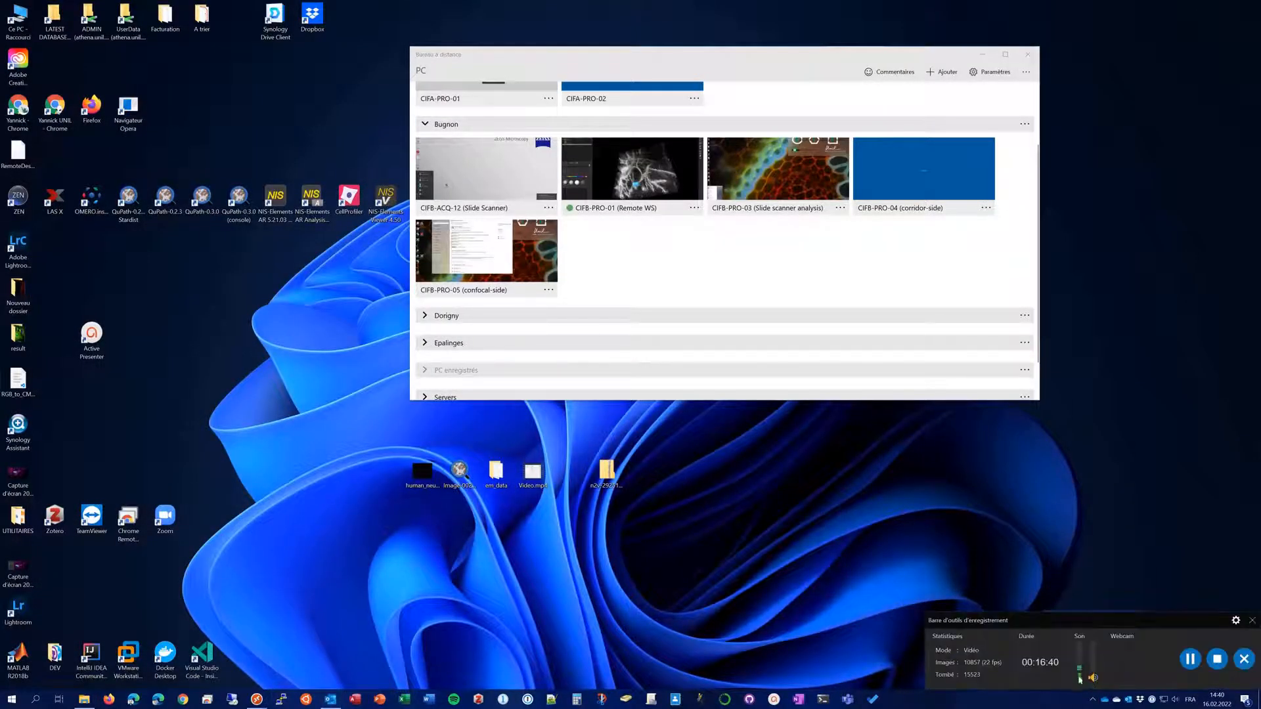